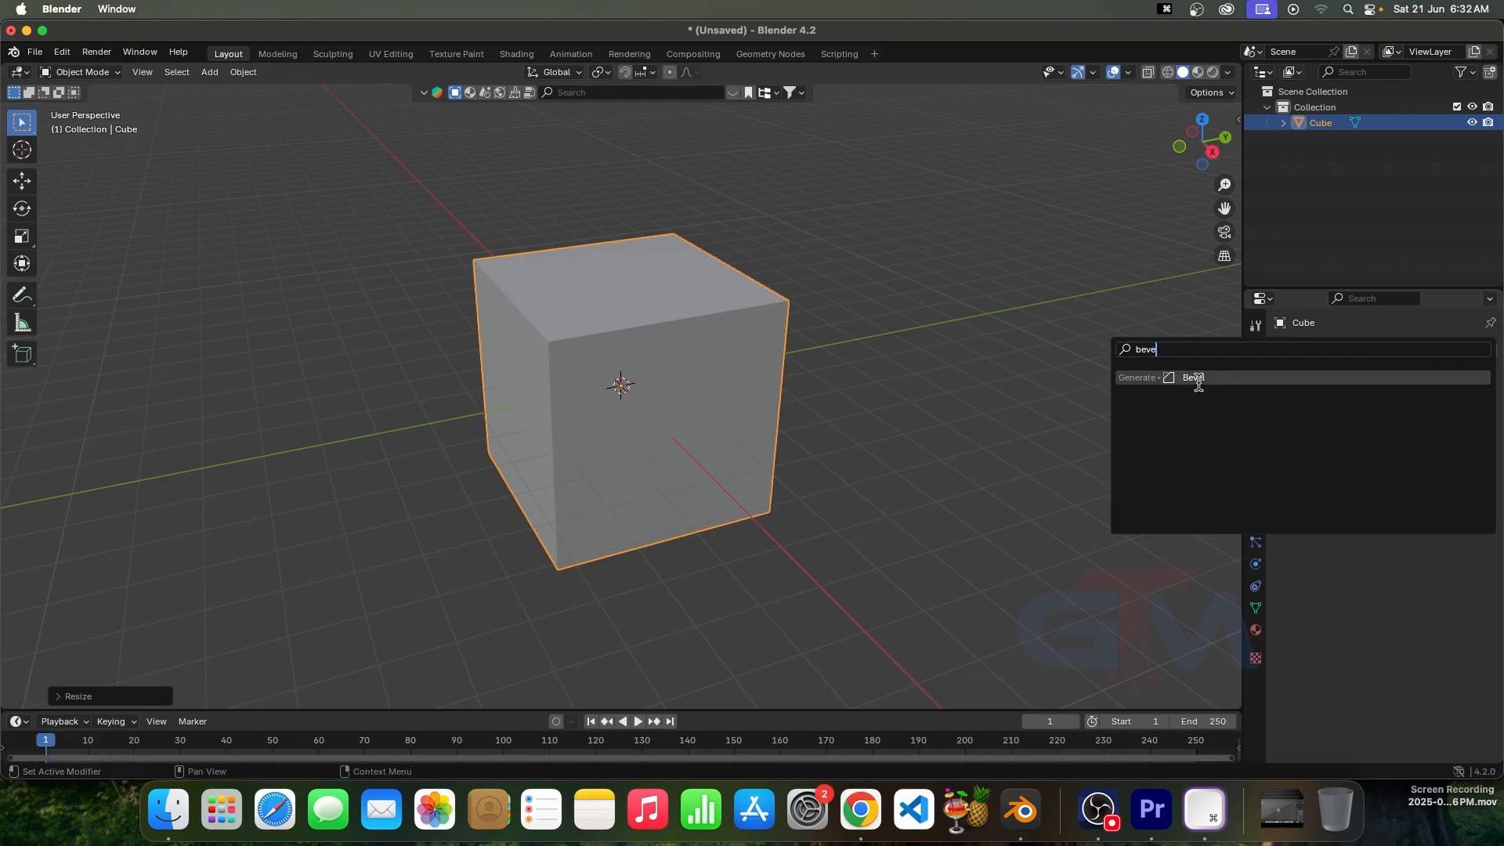
Step: Add a Bevel modifier to the cube, affecting its edges with an amount of 0.27 m
click(1211, 379)
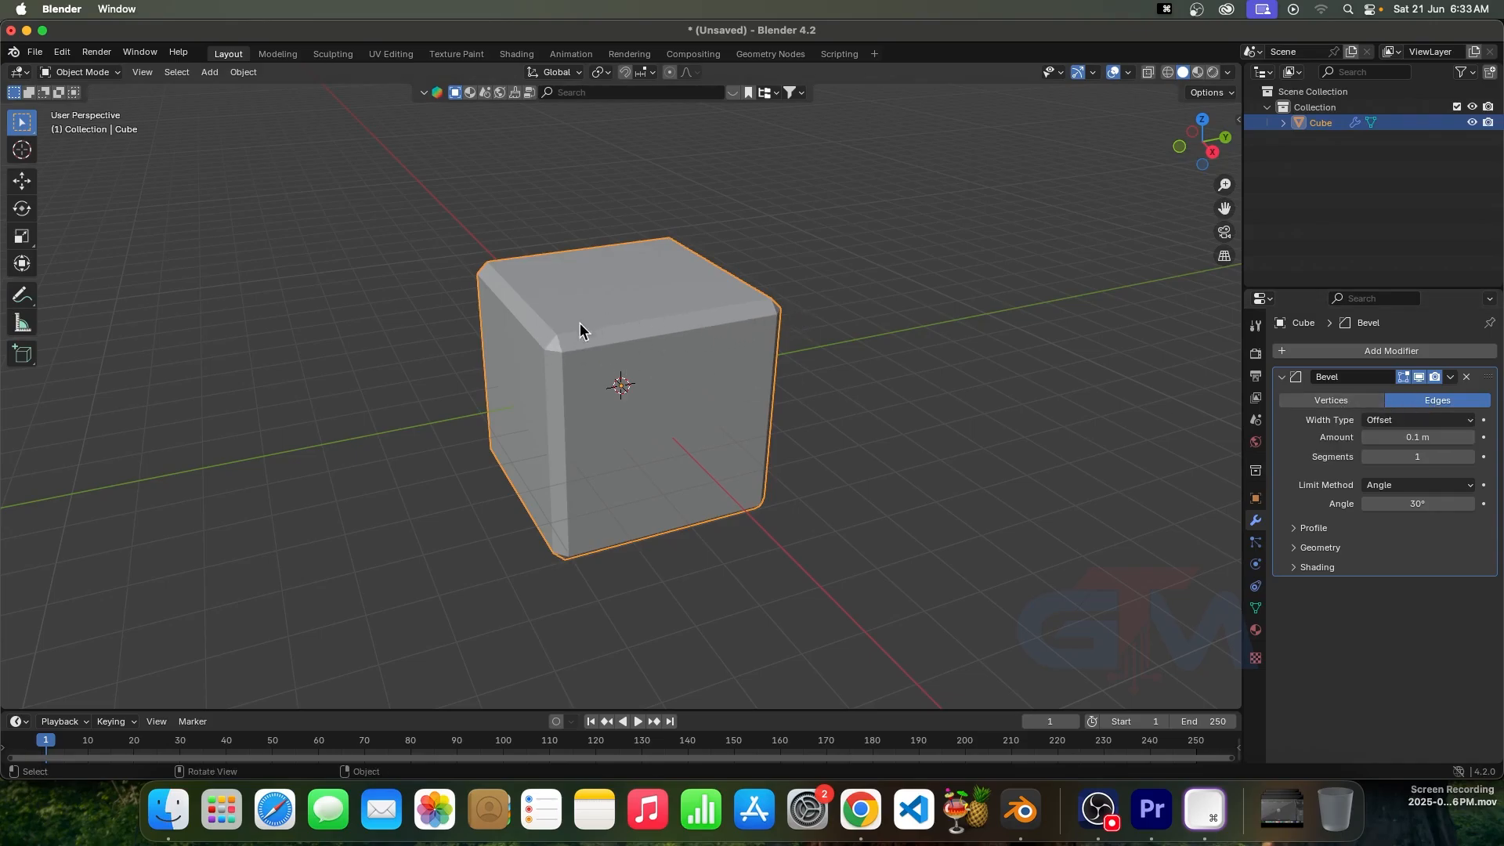
click(1332, 400)
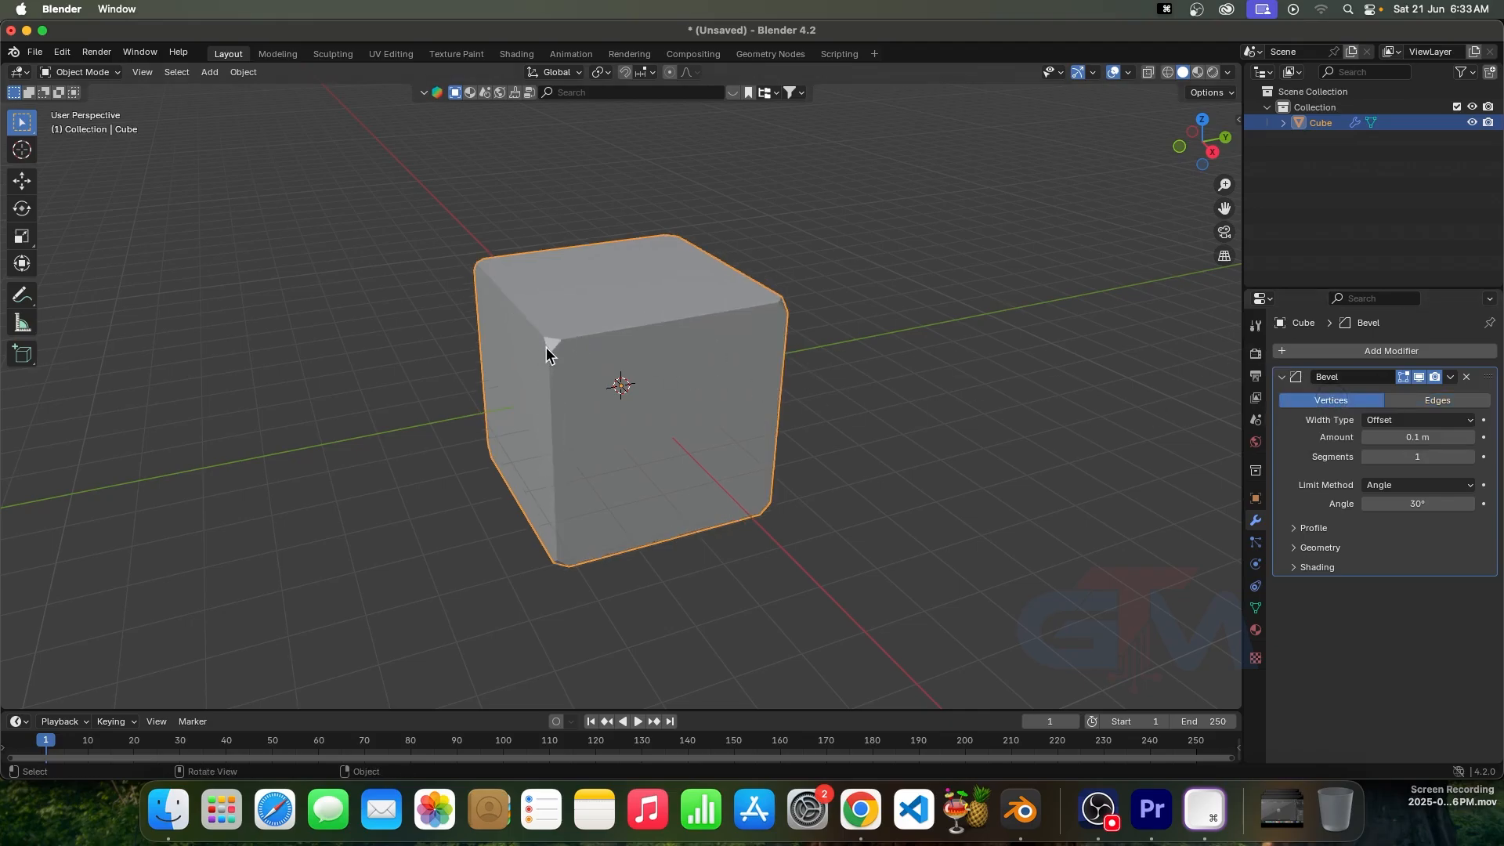
click(1441, 401)
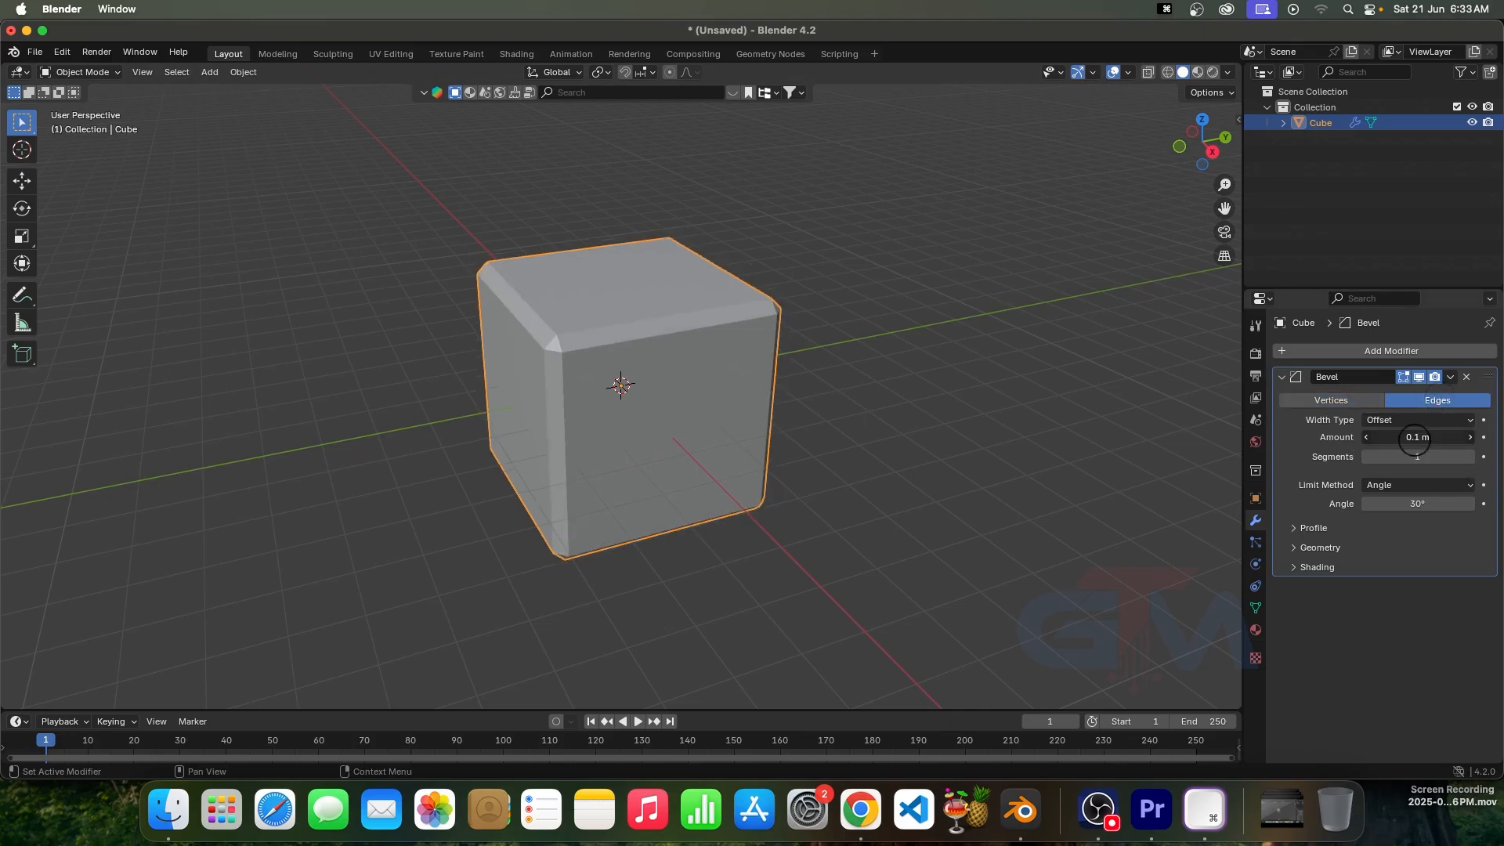
drag(1412, 439, 1441, 440)
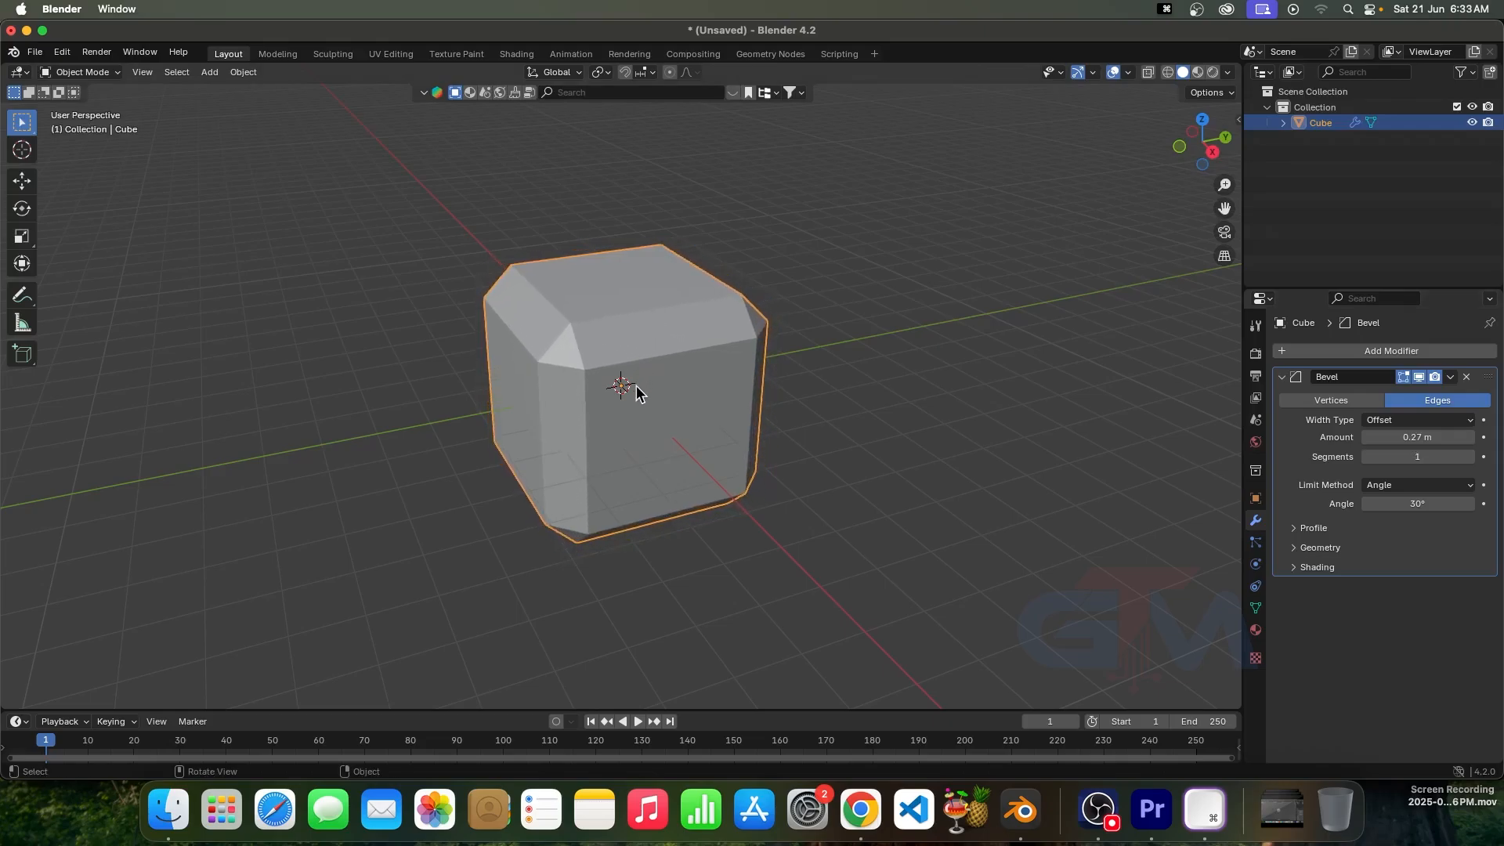
middle_drag(647, 354, 839, 490)
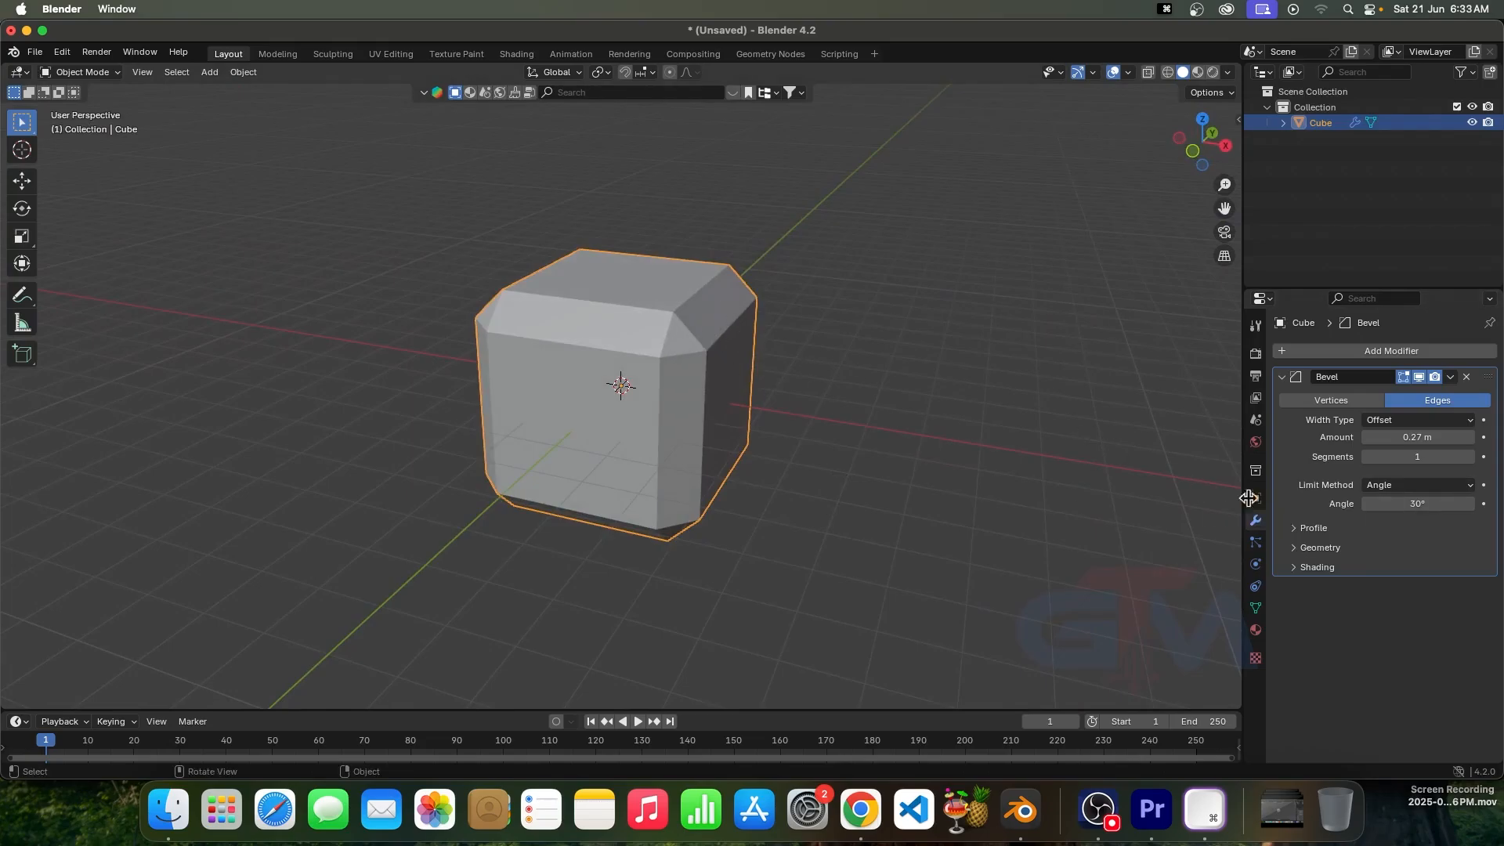
Step: Round the cube's bevel by raising its segments to 10
click(1418, 458)
text(4)
key(Return)
drag(1419, 458, 1425, 459)
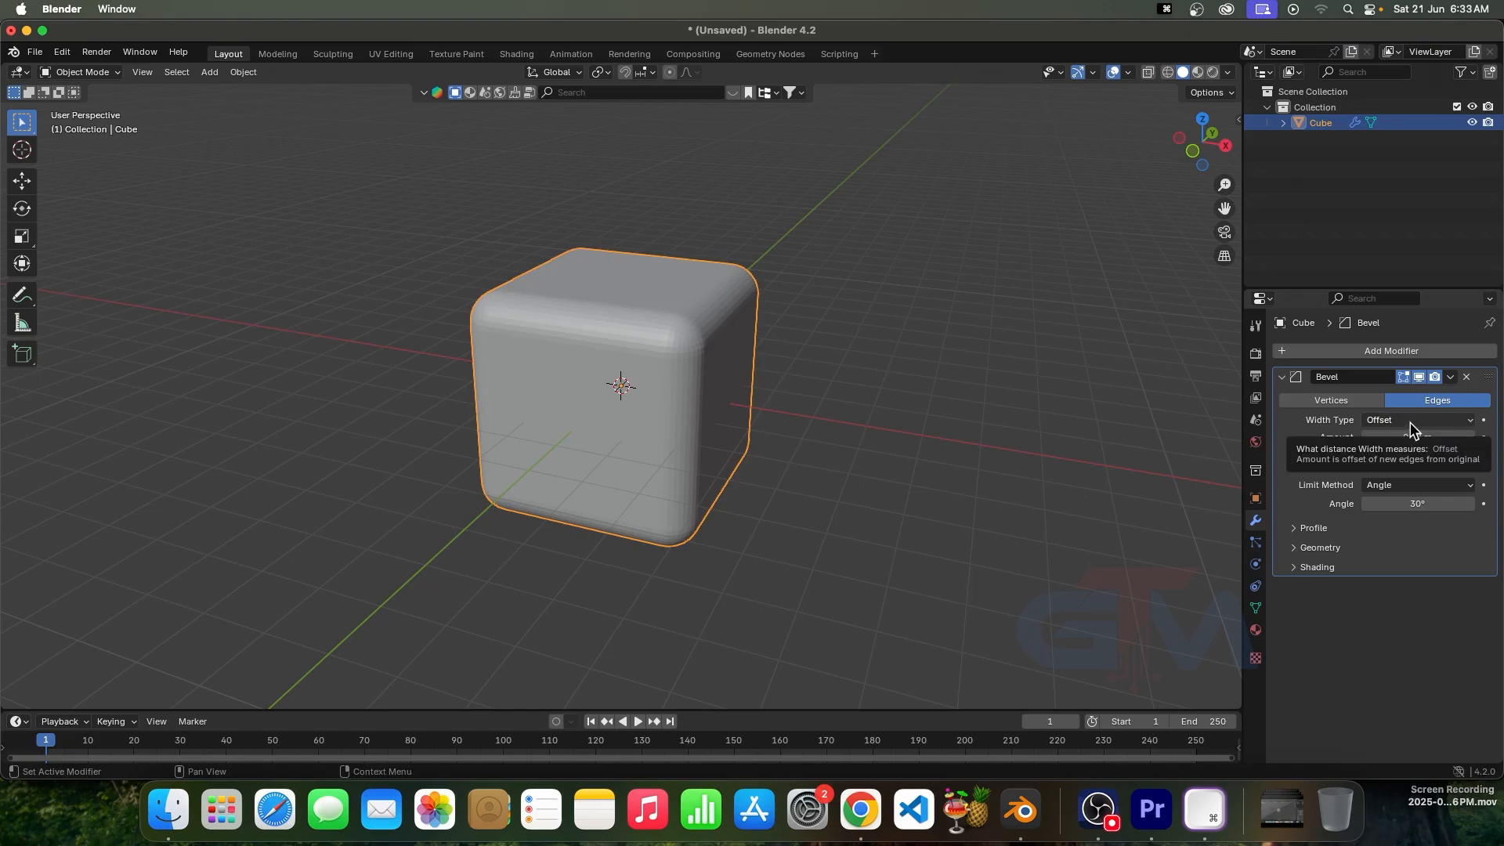
Step: Switch back to Blender from the width-methods reference image and set the bevel's segments to 1
click(1410, 421)
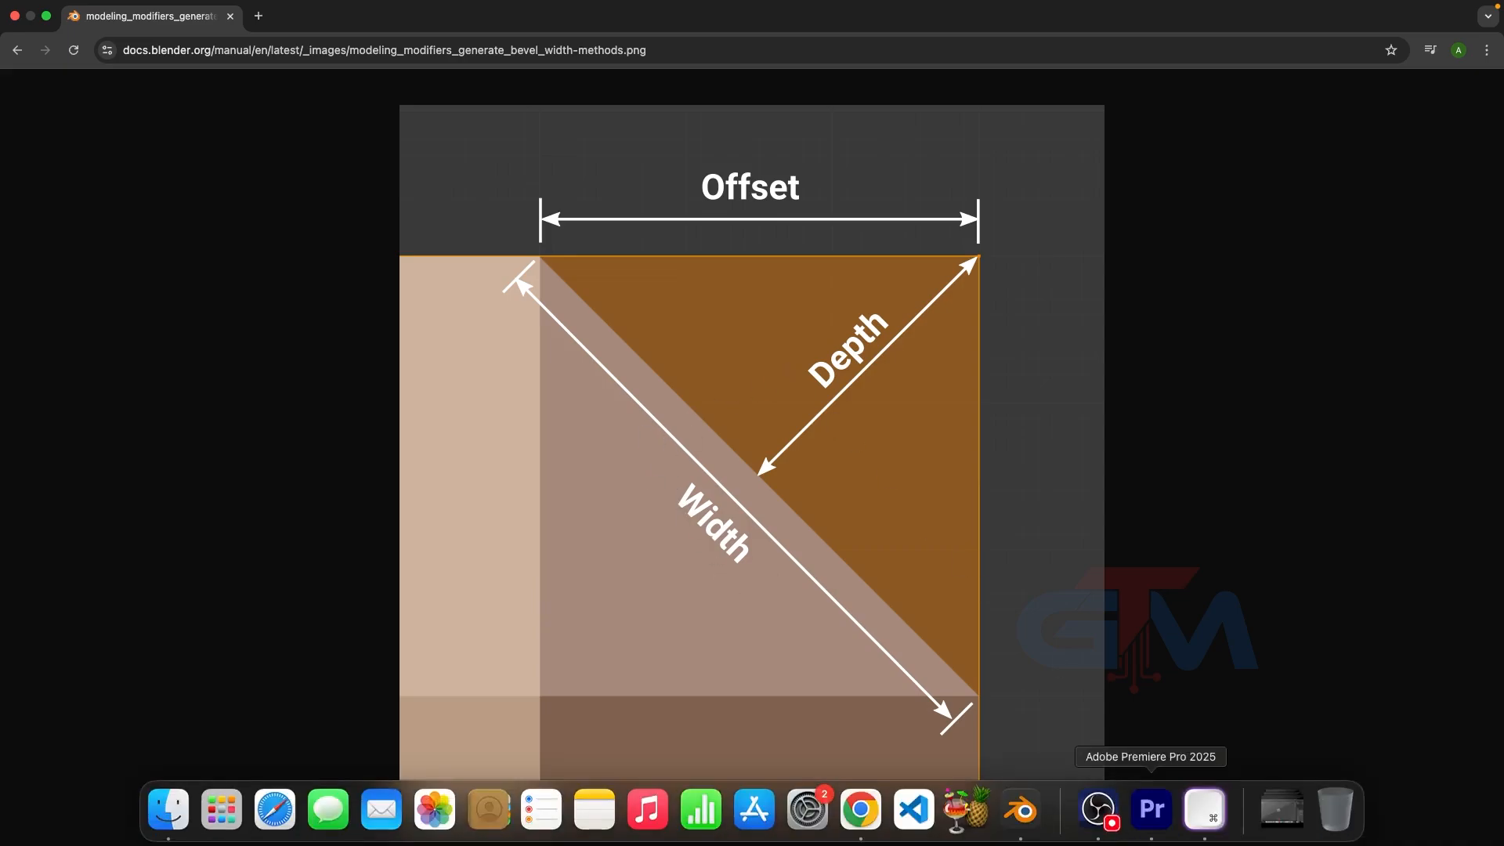
click(1020, 809)
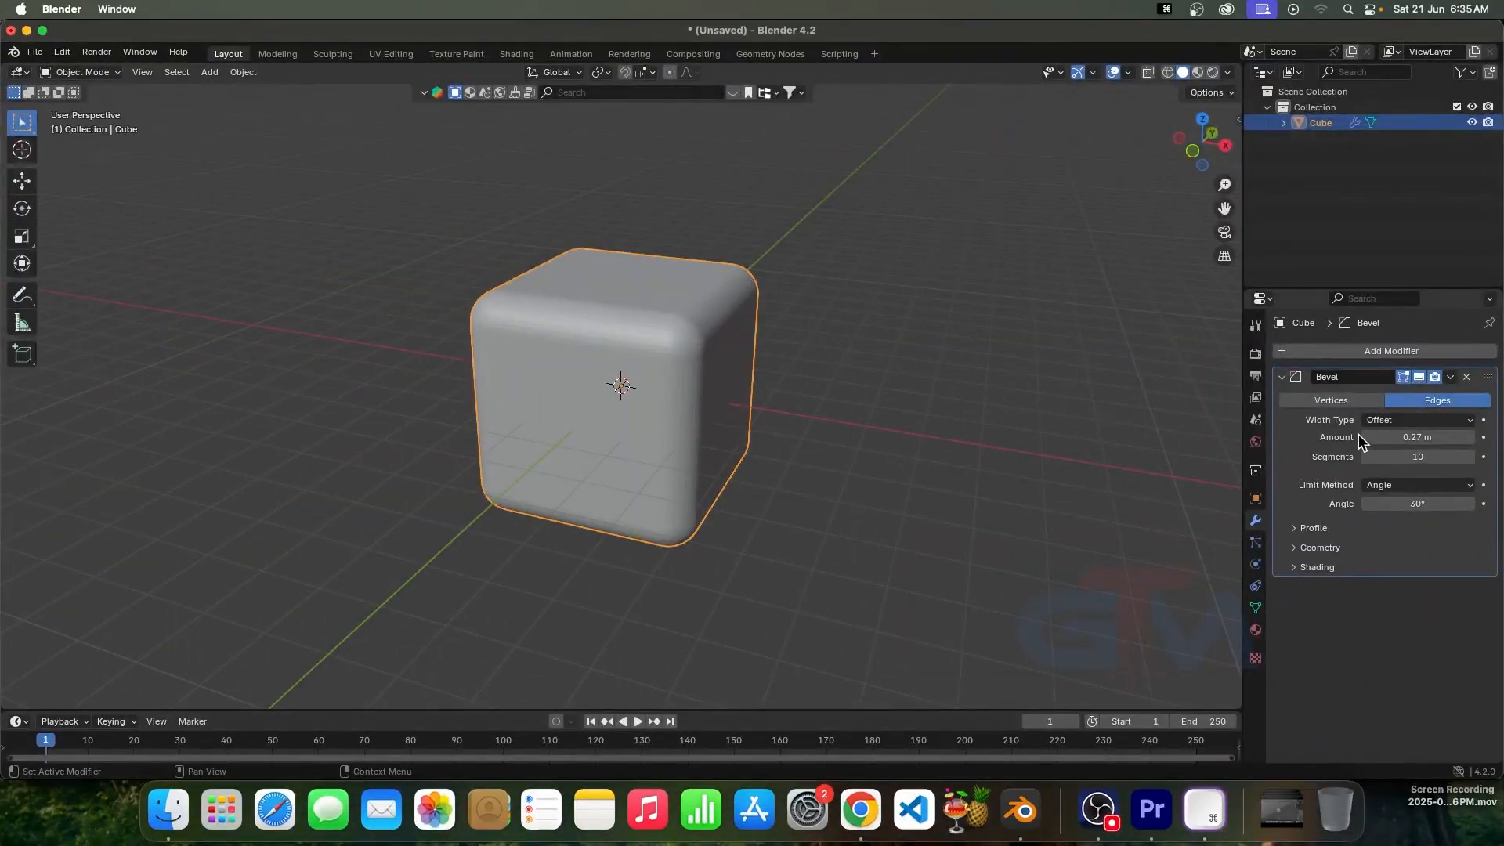
click(1417, 437)
click(1419, 456)
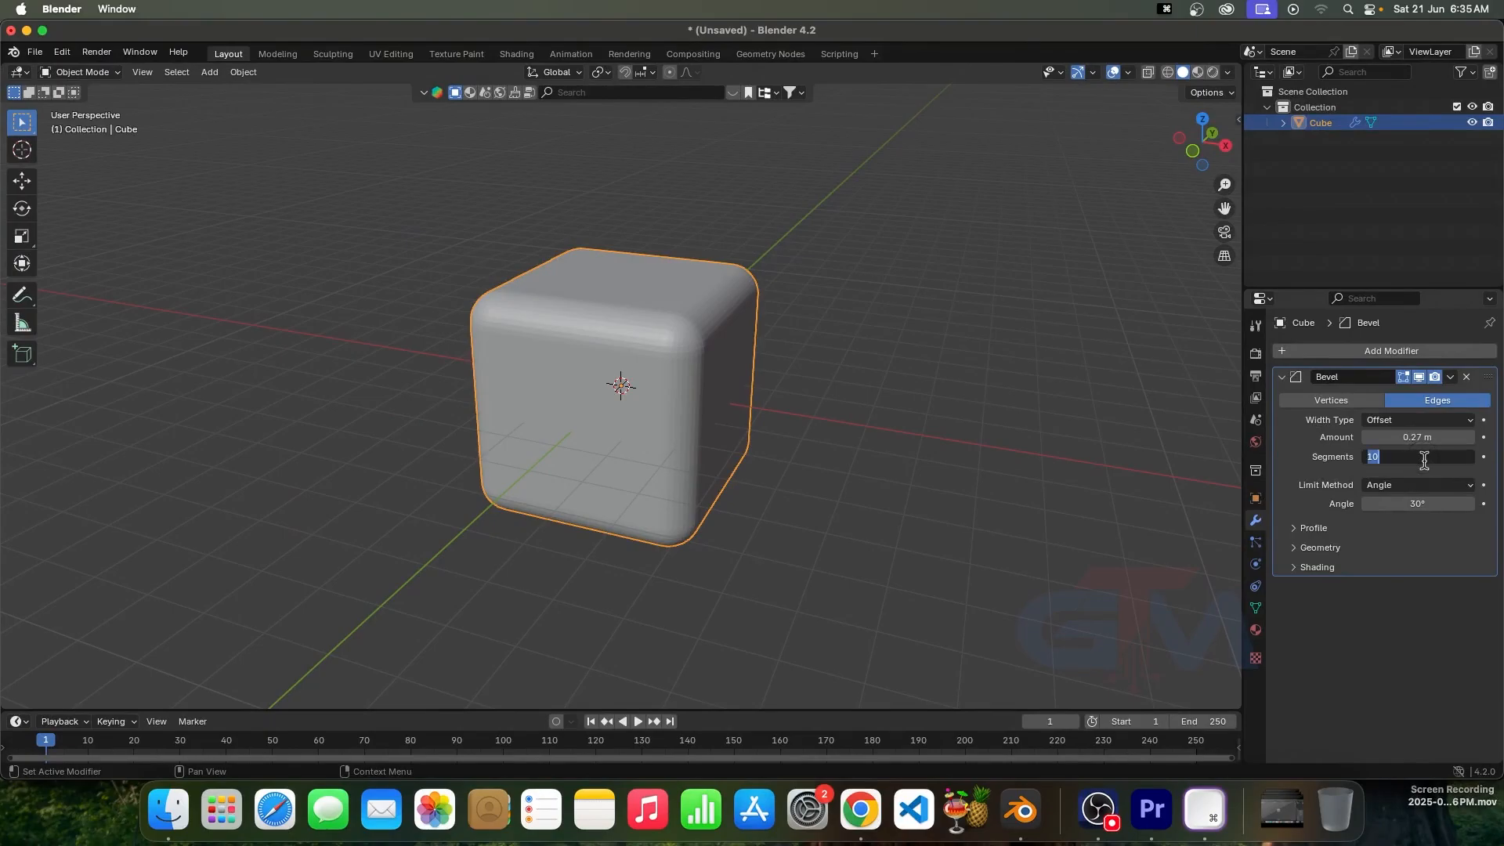
text(1)
click(1392, 553)
Step: In front view, annotate the offset and the width at the cube's upper bevelled corner with freehand strokes
scroll(617, 396, up, 3)
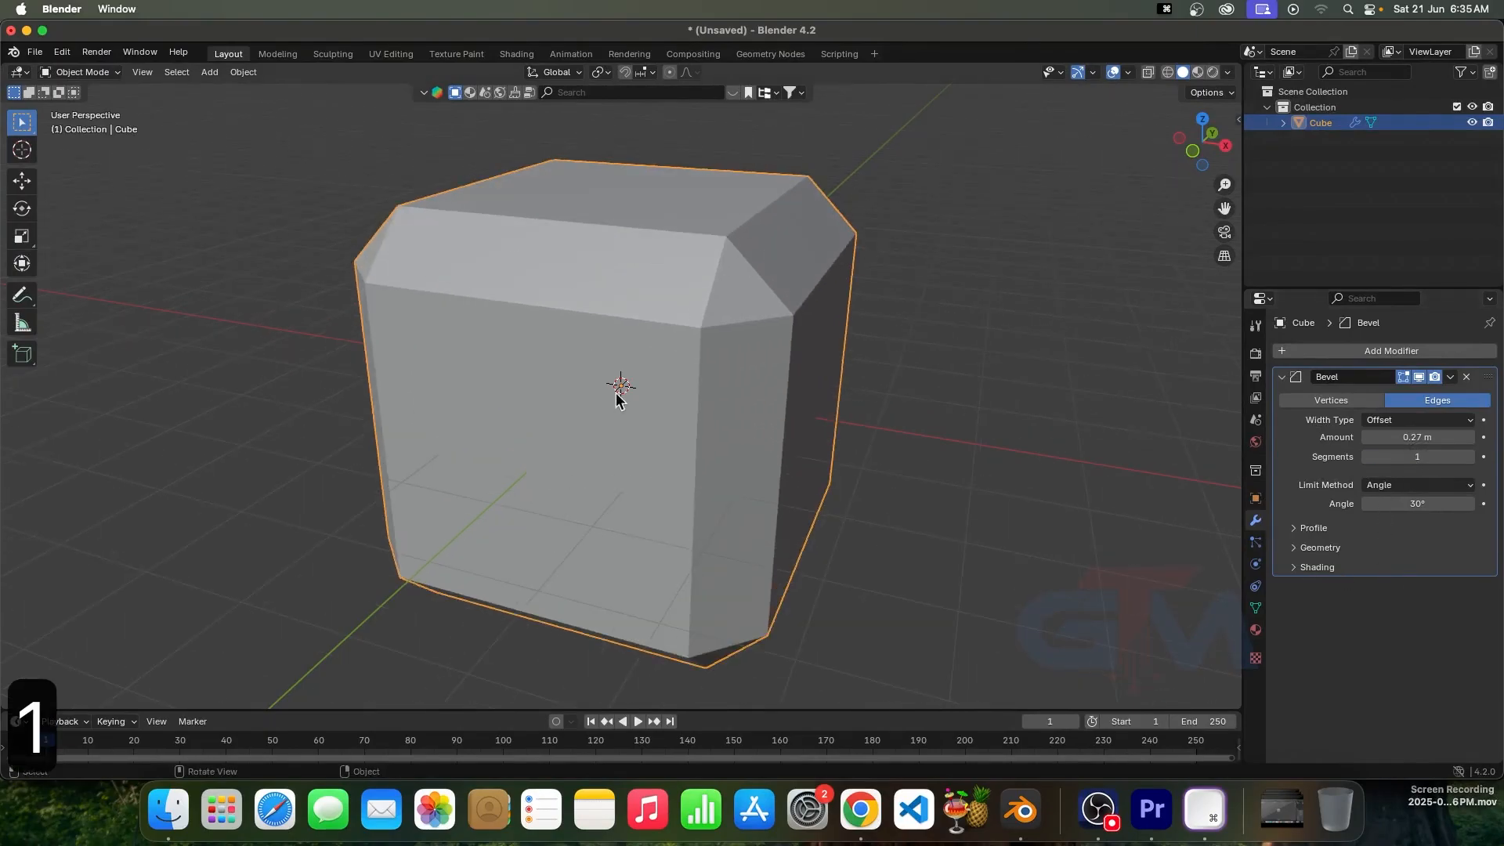
middle_drag(617, 395, 674, 387)
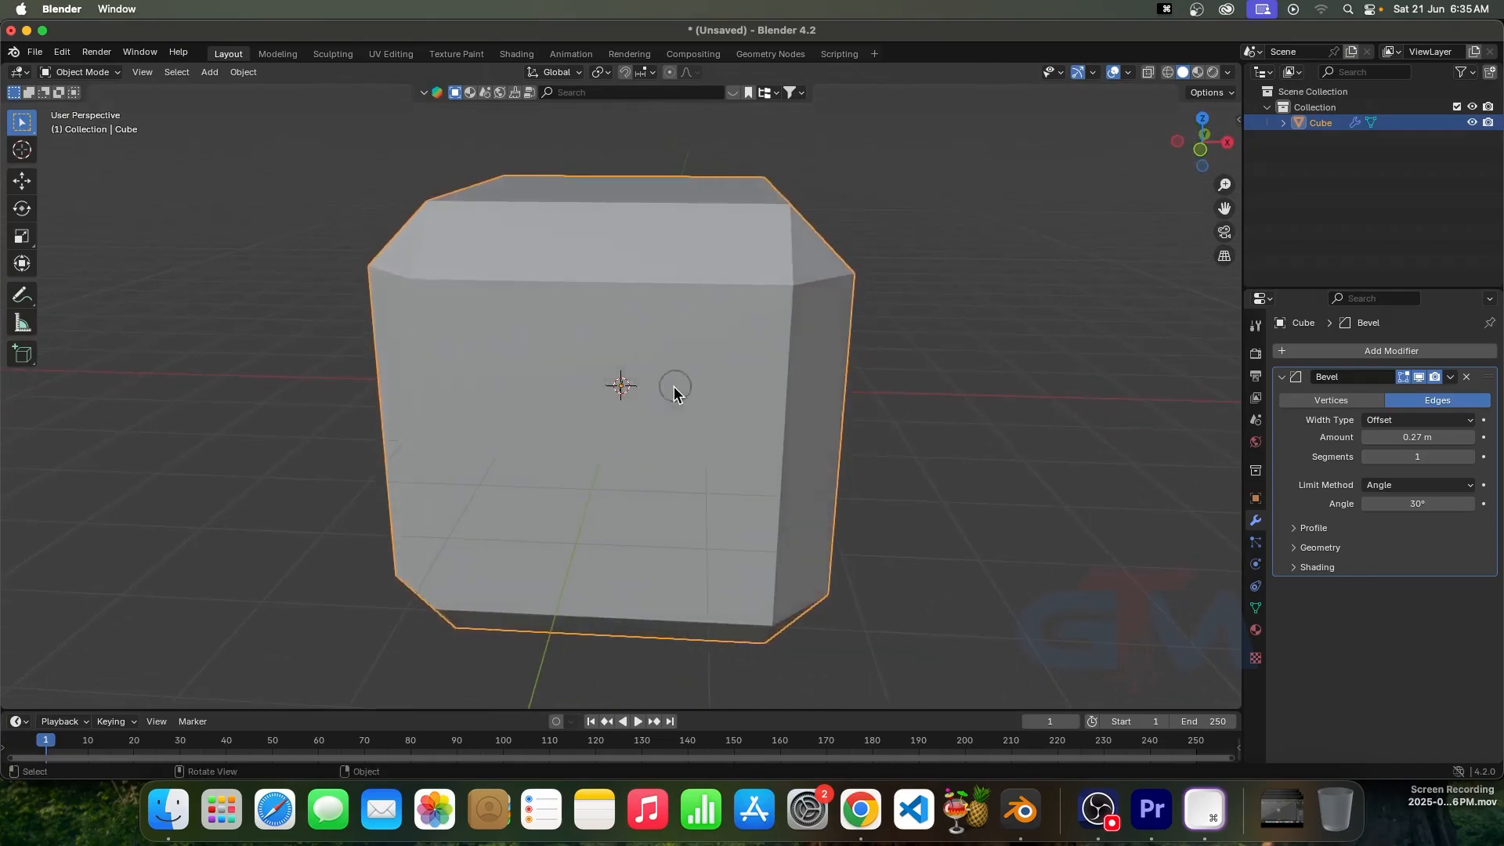
key(1)
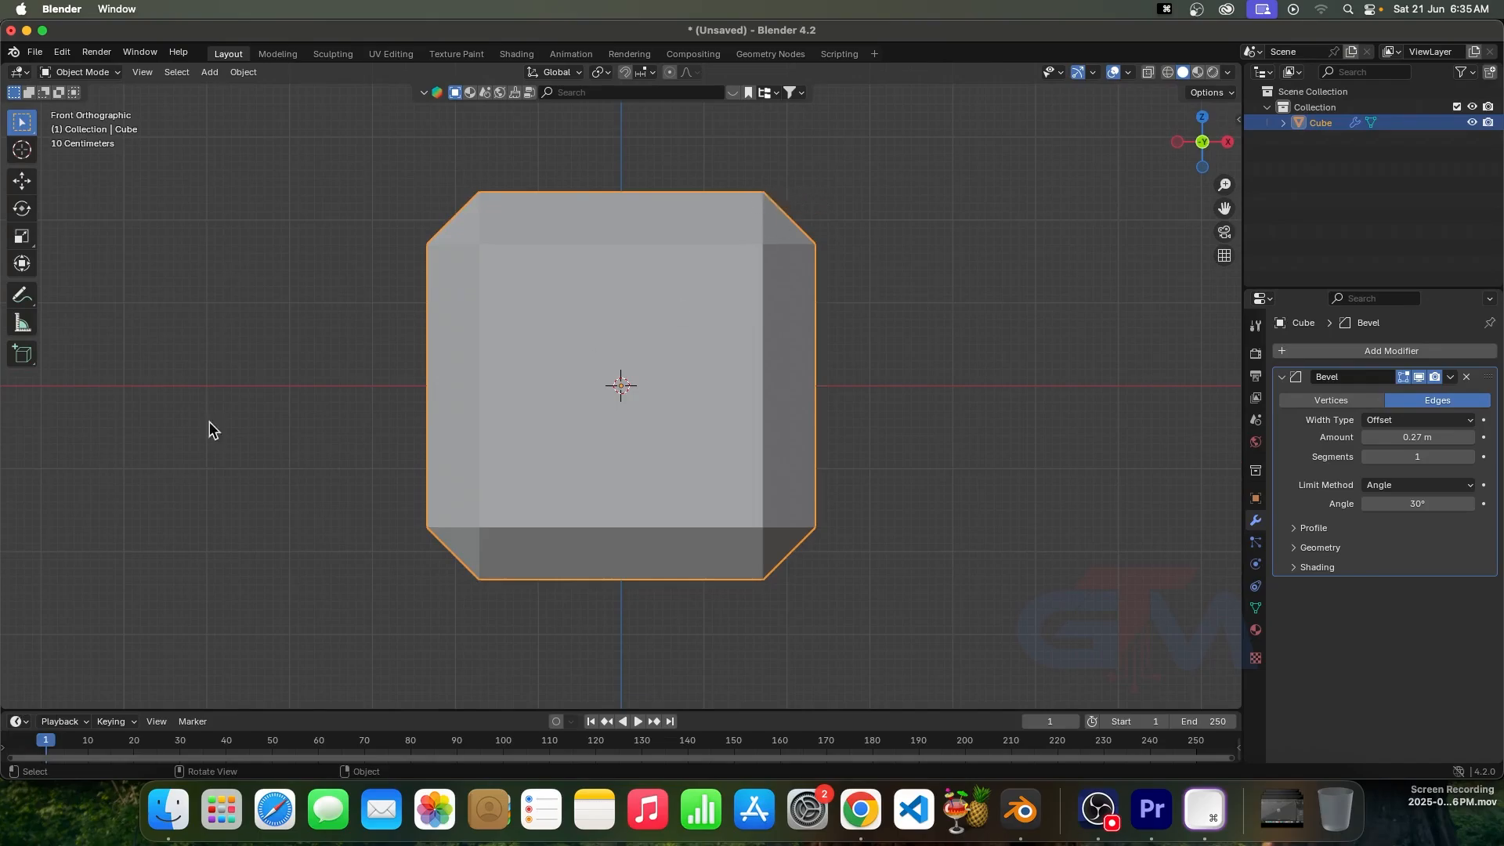
click(23, 299)
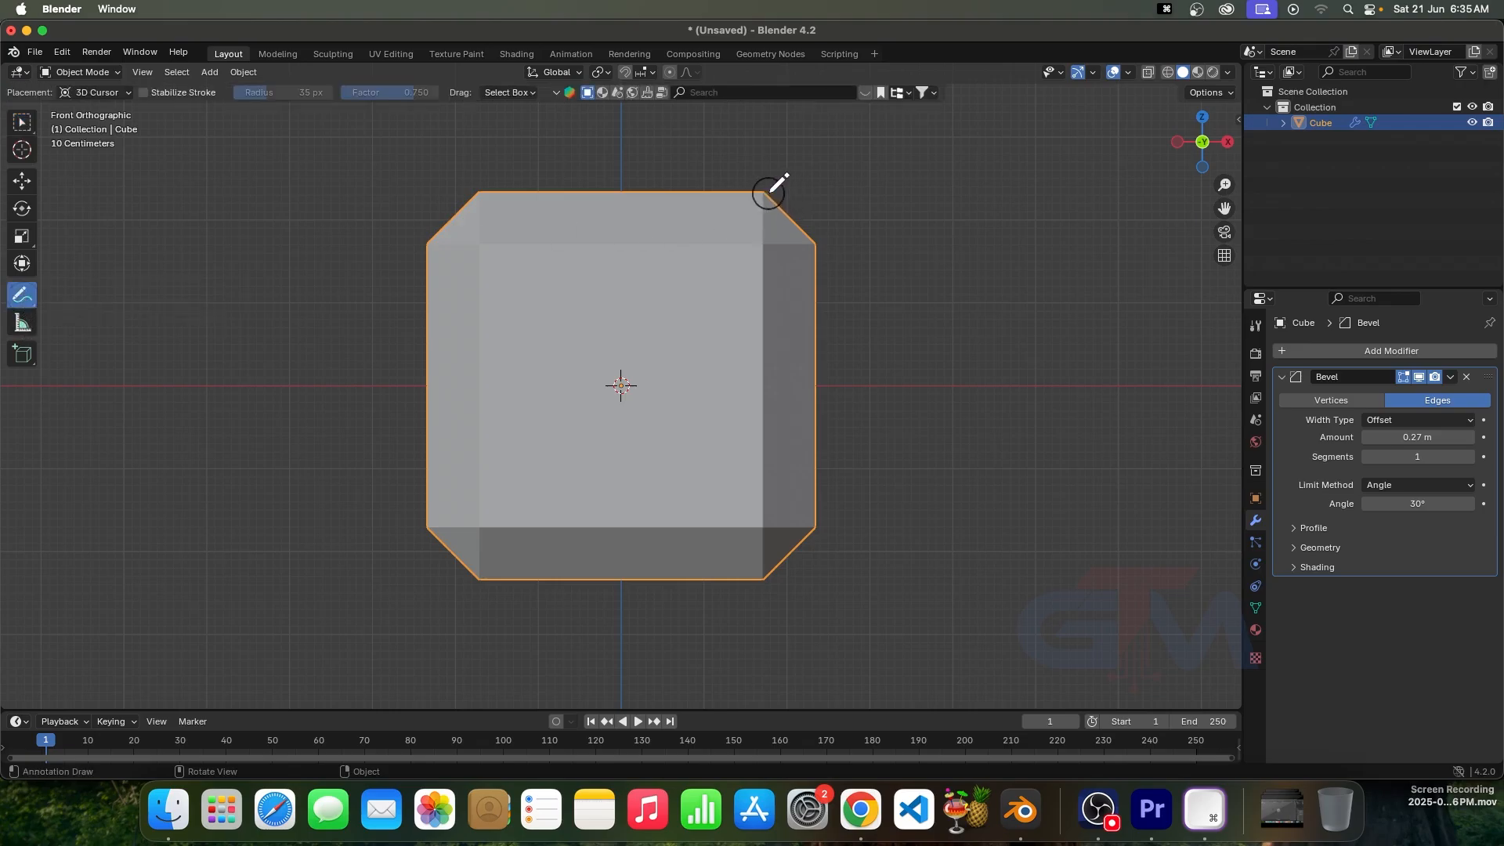
drag(766, 193, 816, 192)
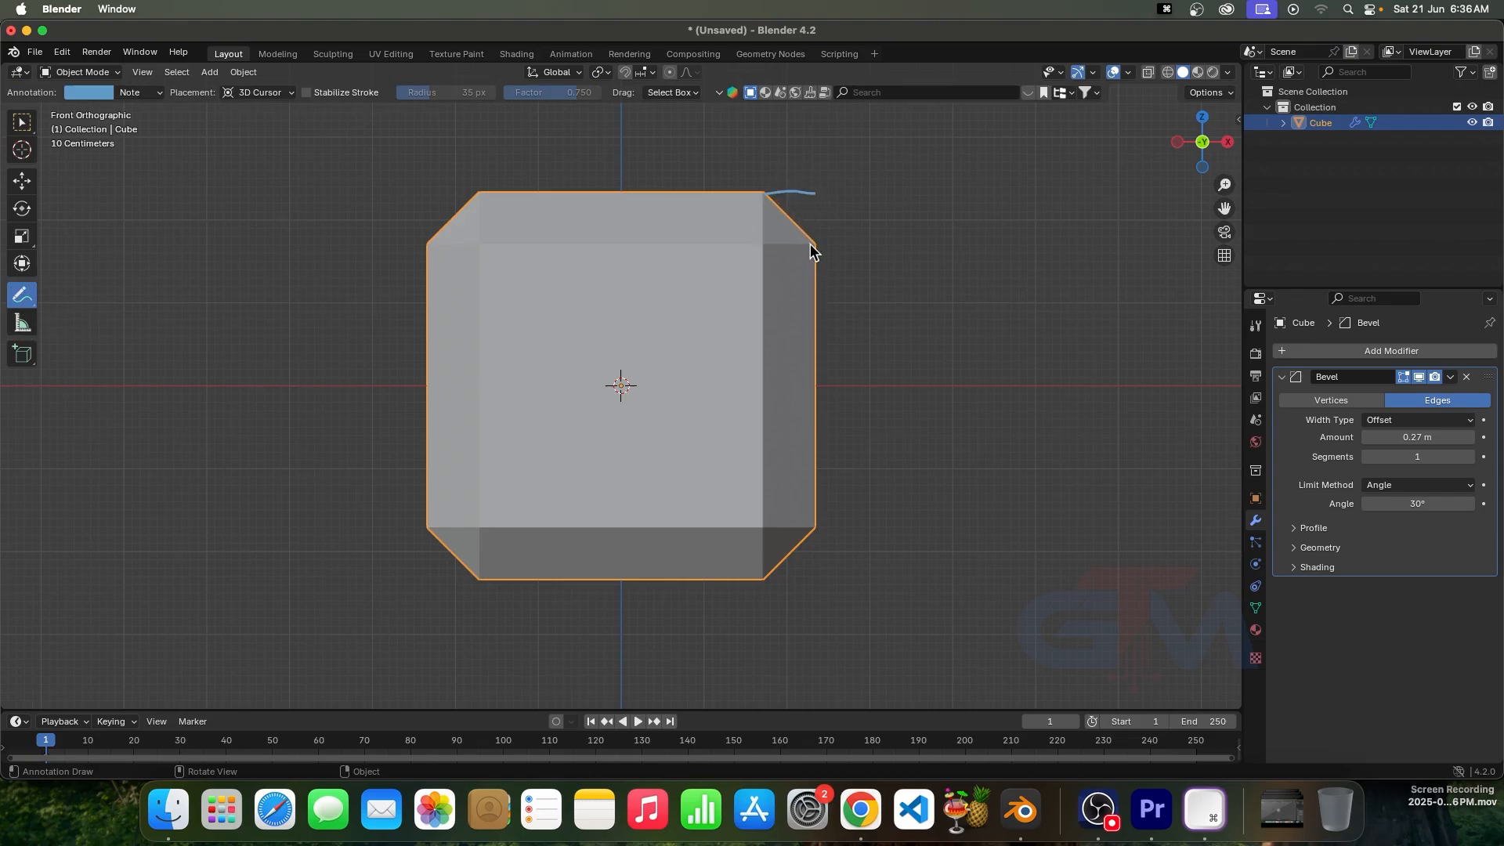
mouse_move(788, 218)
mouse_down()
mouse_move(816, 195)
mouse_move(765, 202)
mouse_move(811, 243)
mouse_up()
Step: Change the bevel's width type to Width and set the amount to 0.25 m
click(1403, 422)
click(1393, 456)
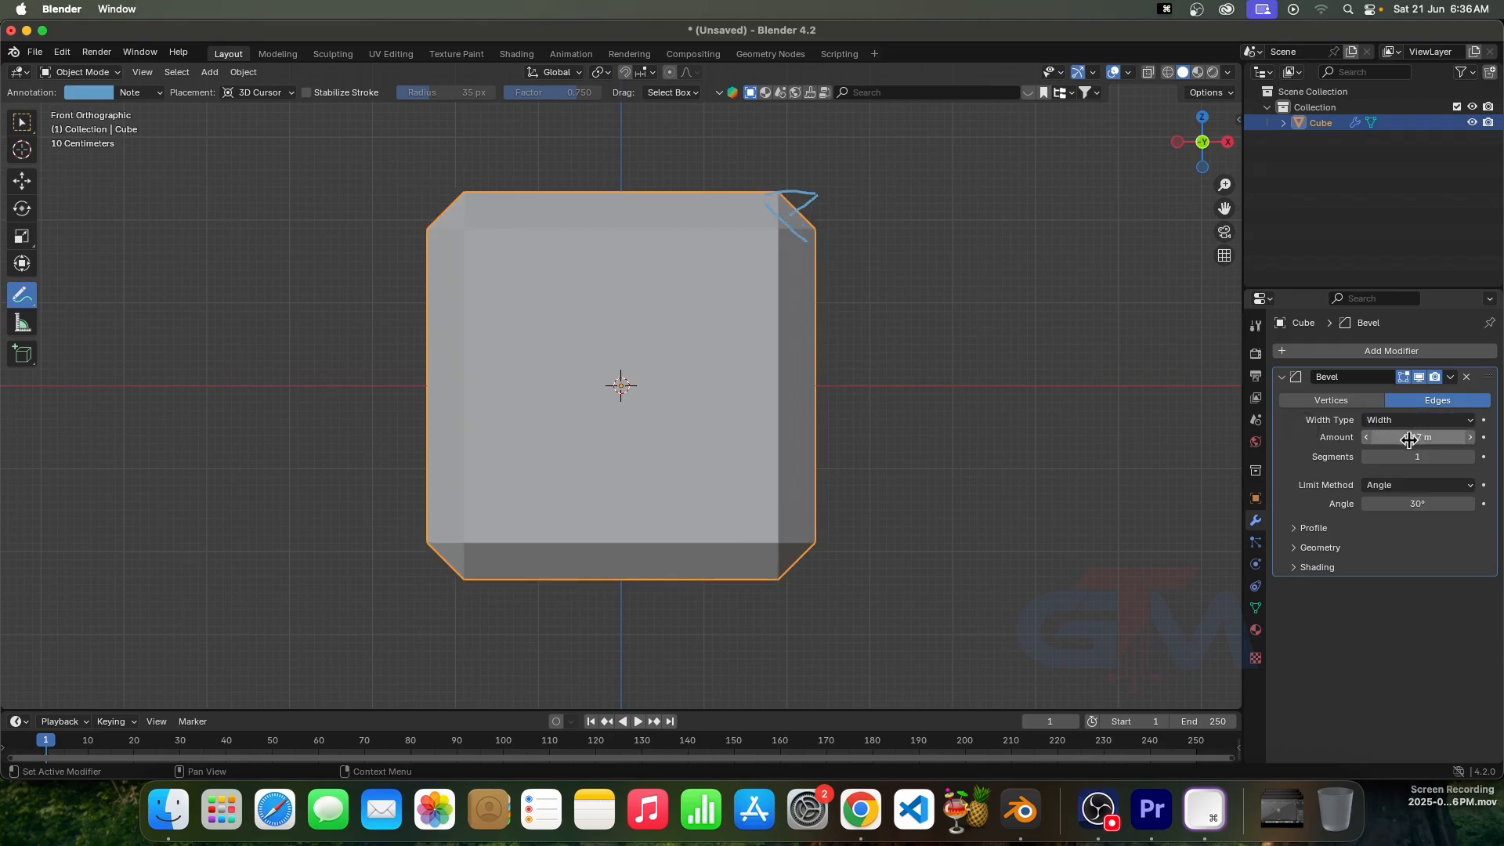
drag(1410, 437, 1402, 439)
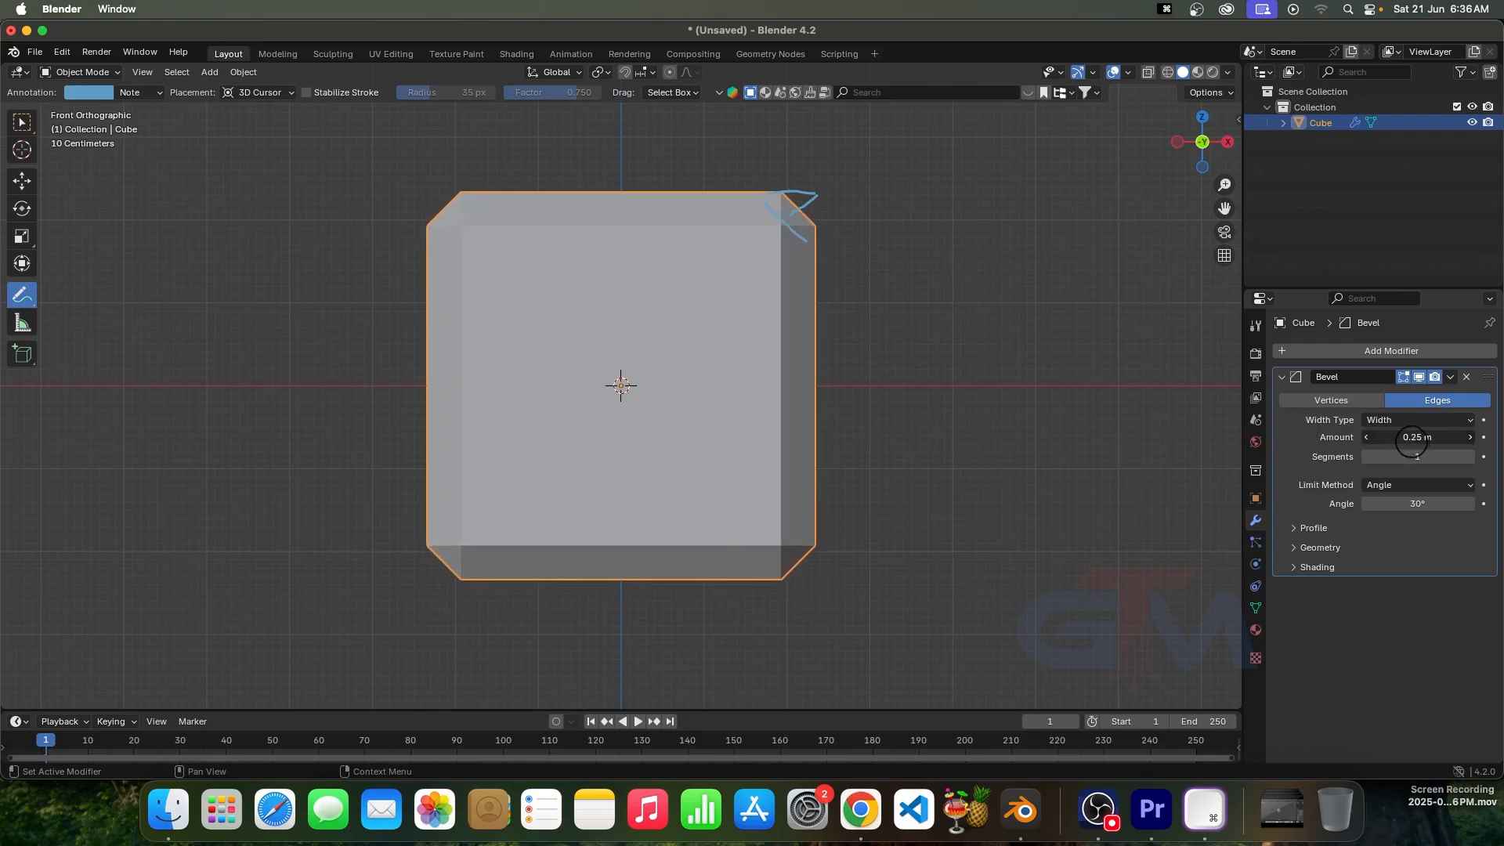
Step: Change the bevel's width type to Depth, annotate the depth at the bevelled corner, and adjust the amount
click(1393, 421)
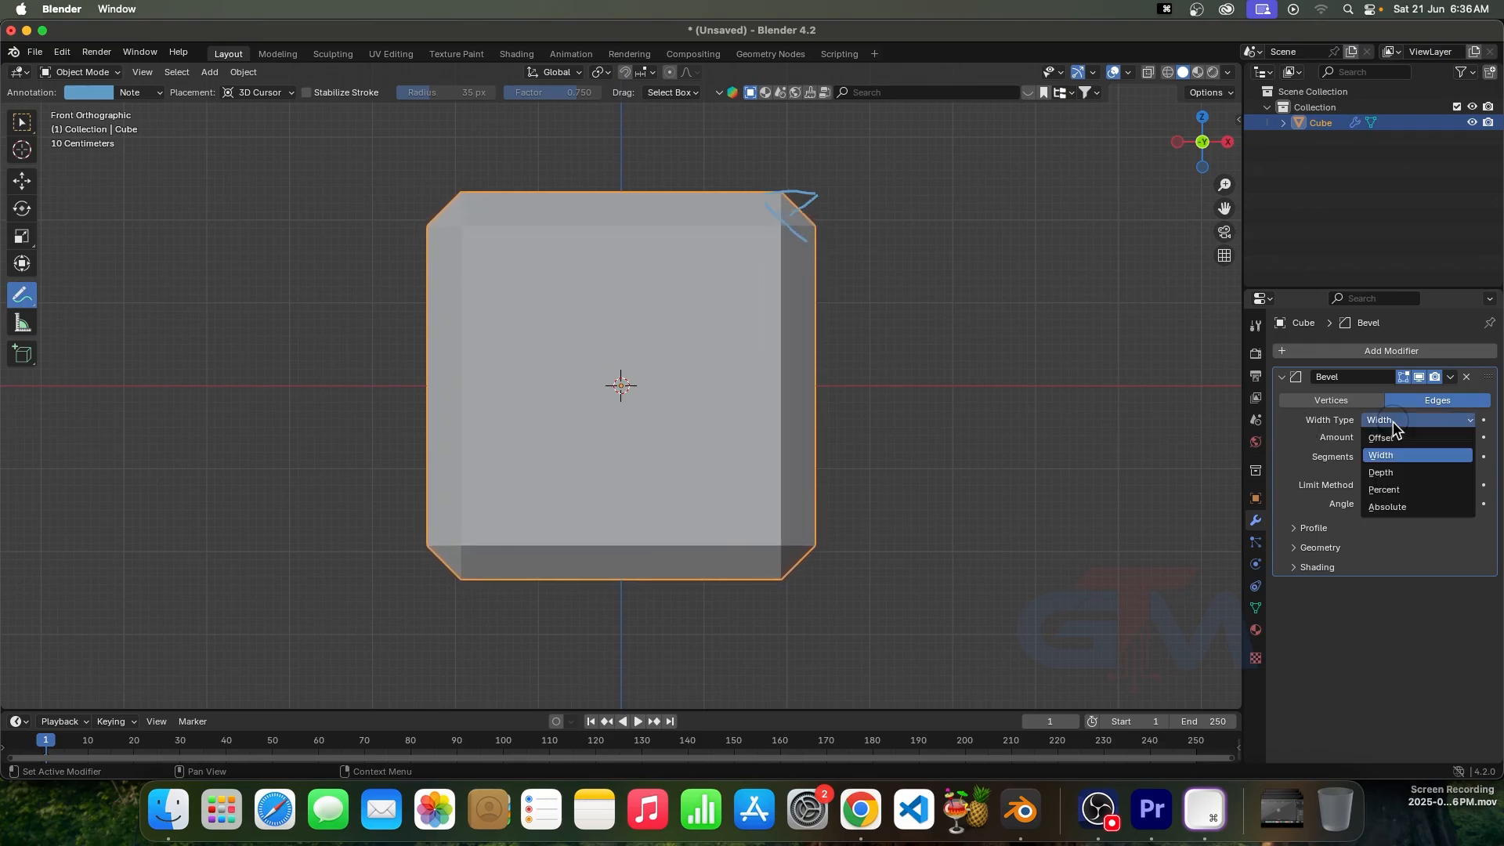
click(1388, 473)
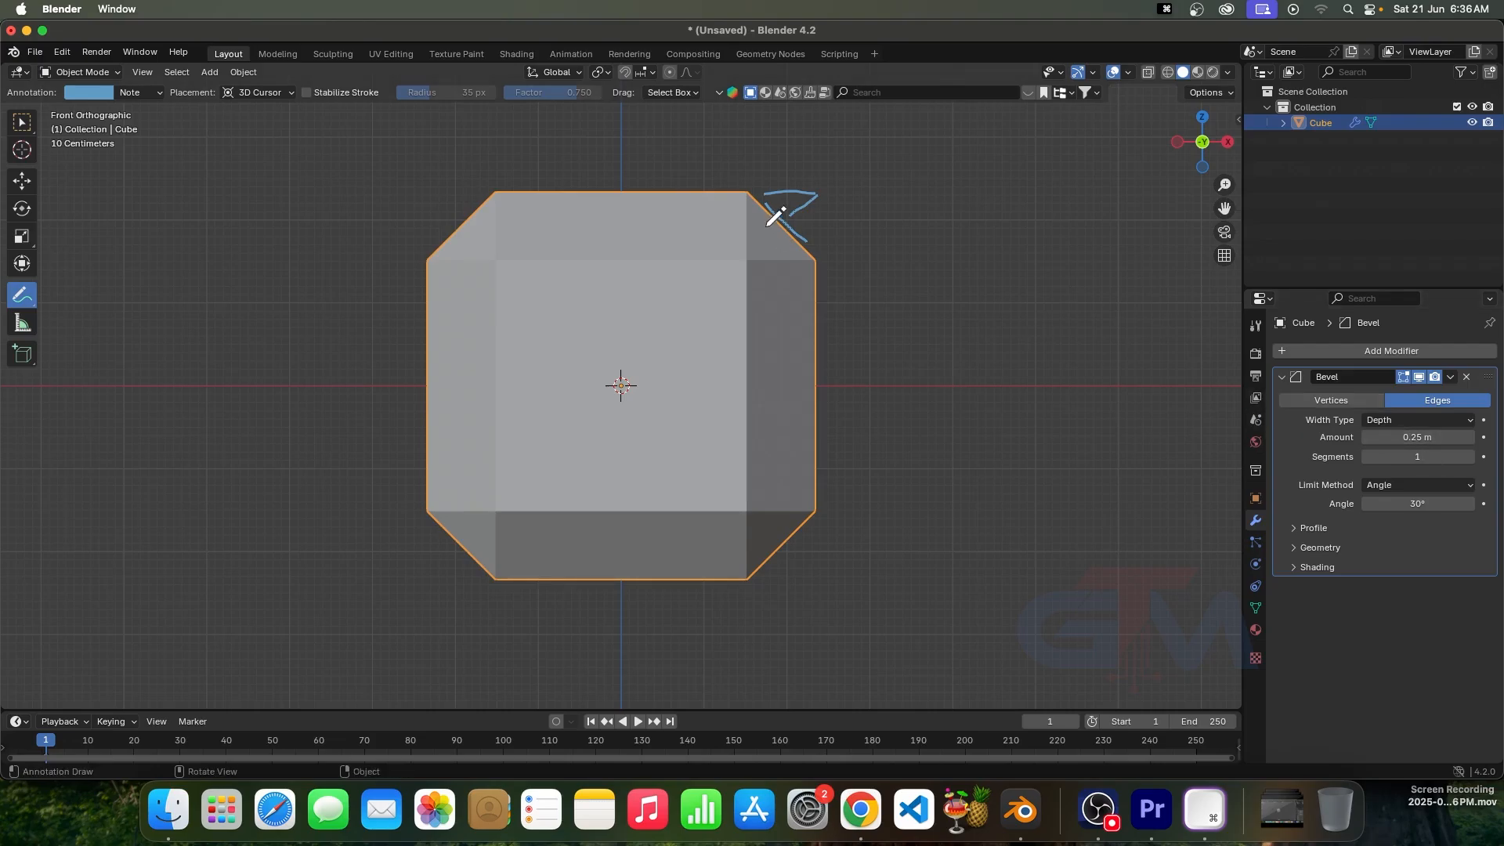
drag(781, 220, 809, 204)
drag(1408, 438, 1434, 439)
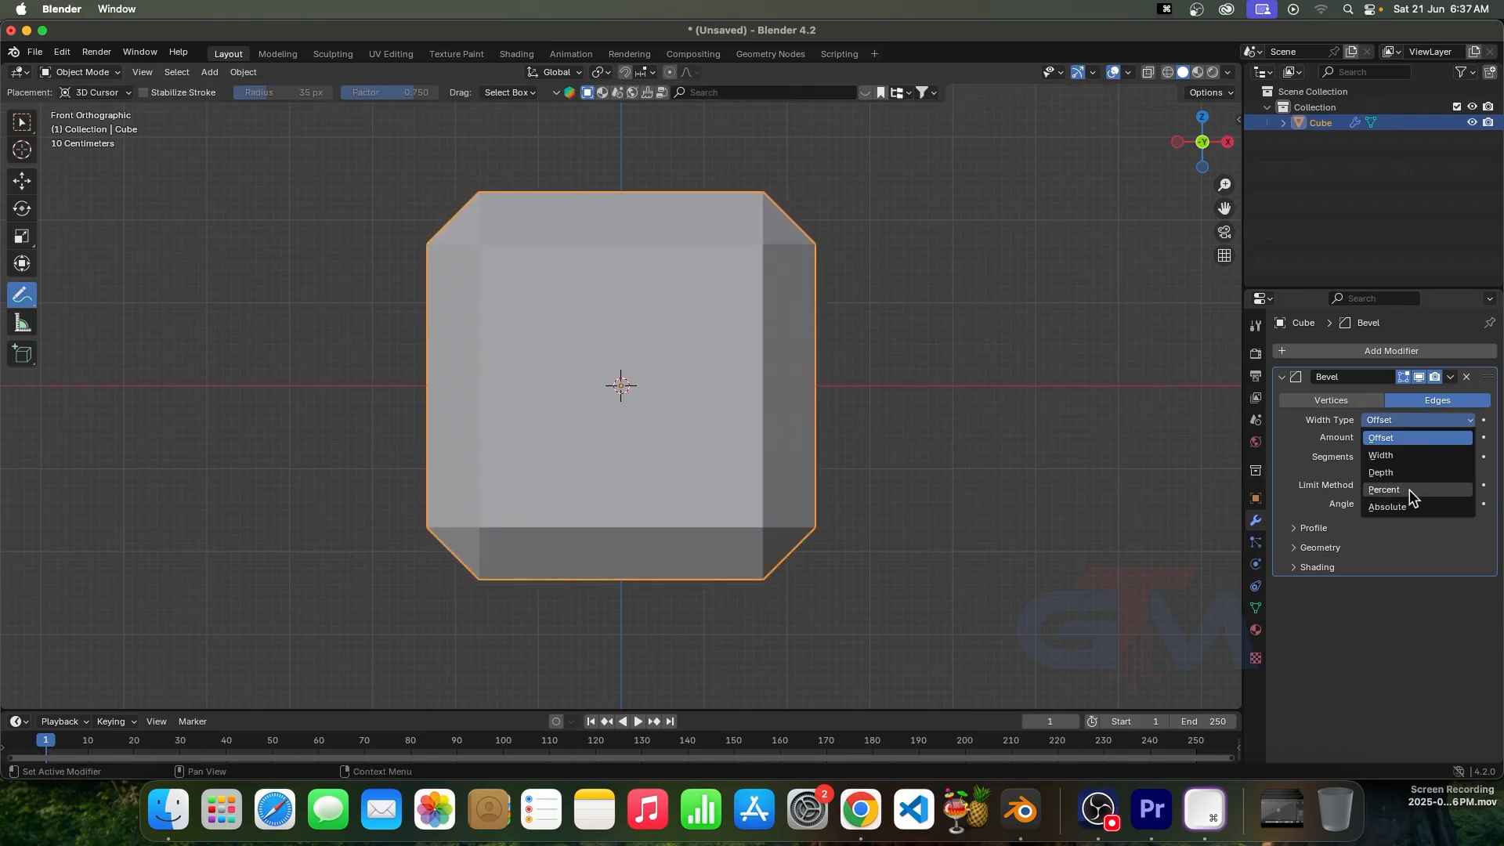
Step: Change the bevel's width type to Percent and set the width percent to 13.88%
click(1404, 491)
middle_drag(1021, 432, 1126, 518)
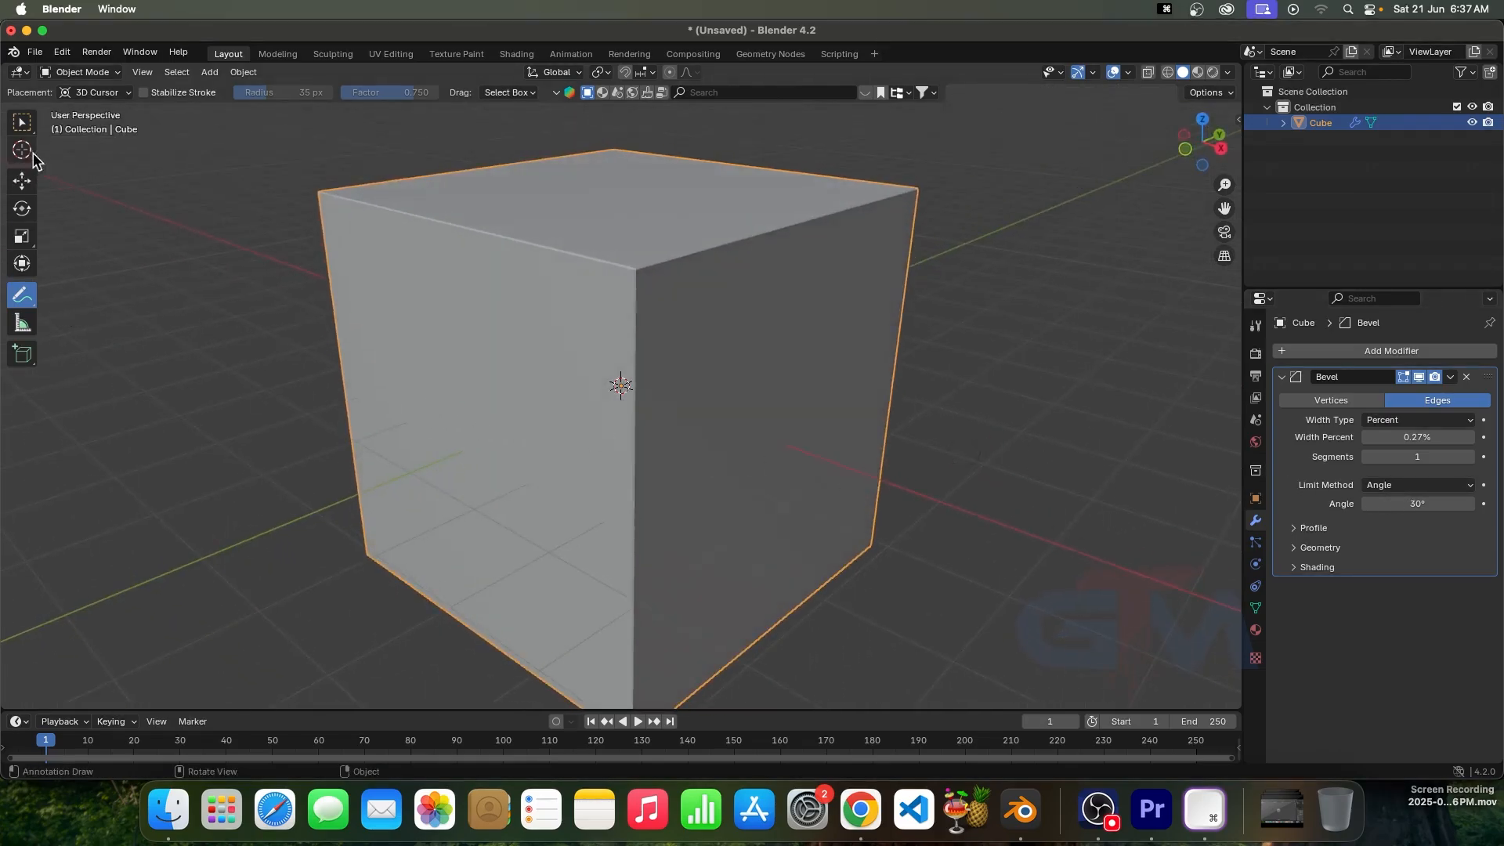
click(22, 123)
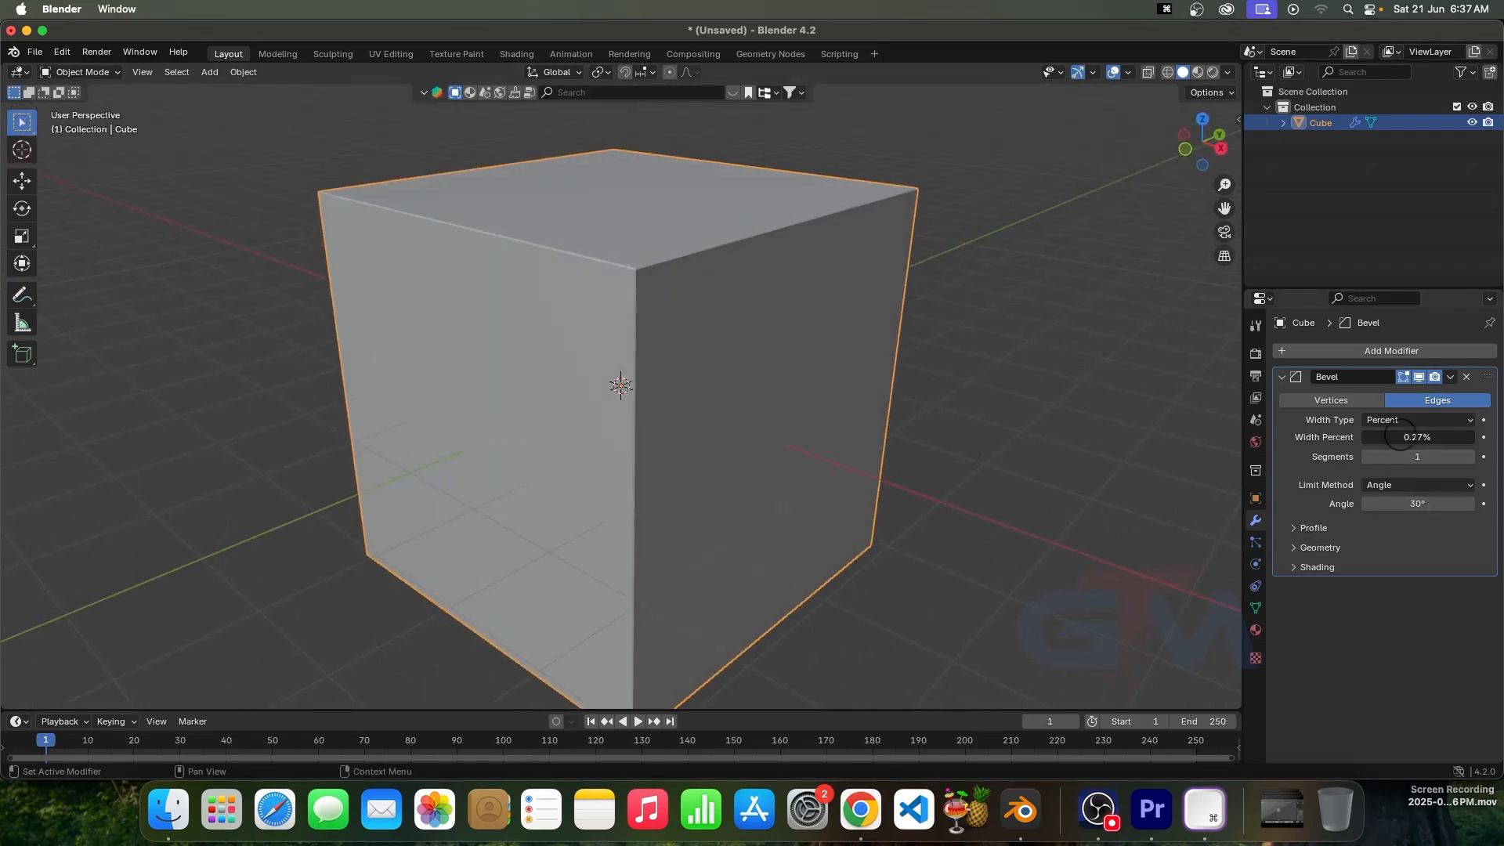
drag(1394, 436, 1423, 437)
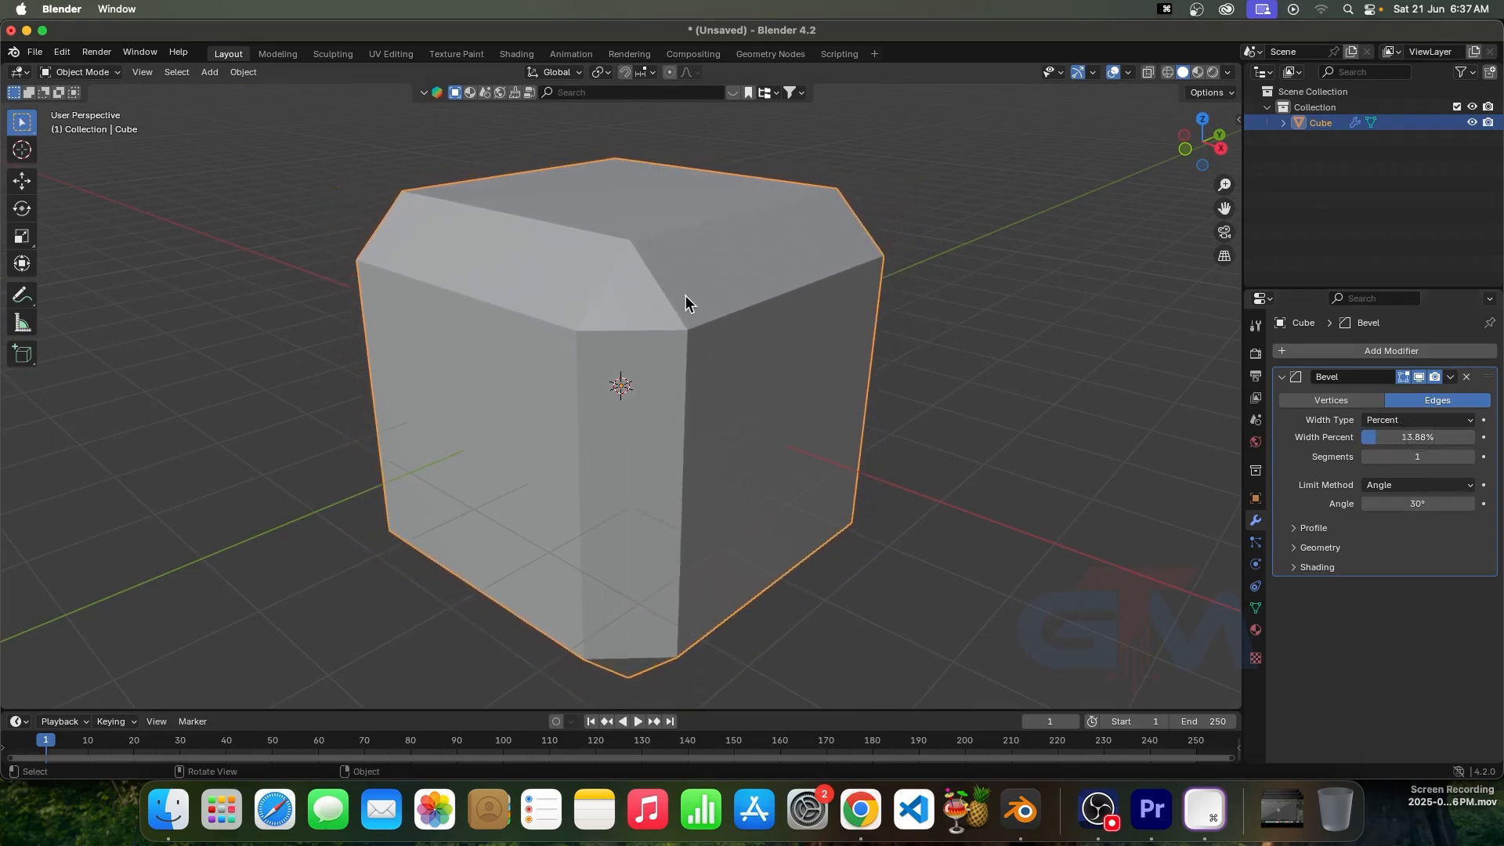
Step: Change the bevel's width type to Absolute and set the amount to 1 m
click(1390, 420)
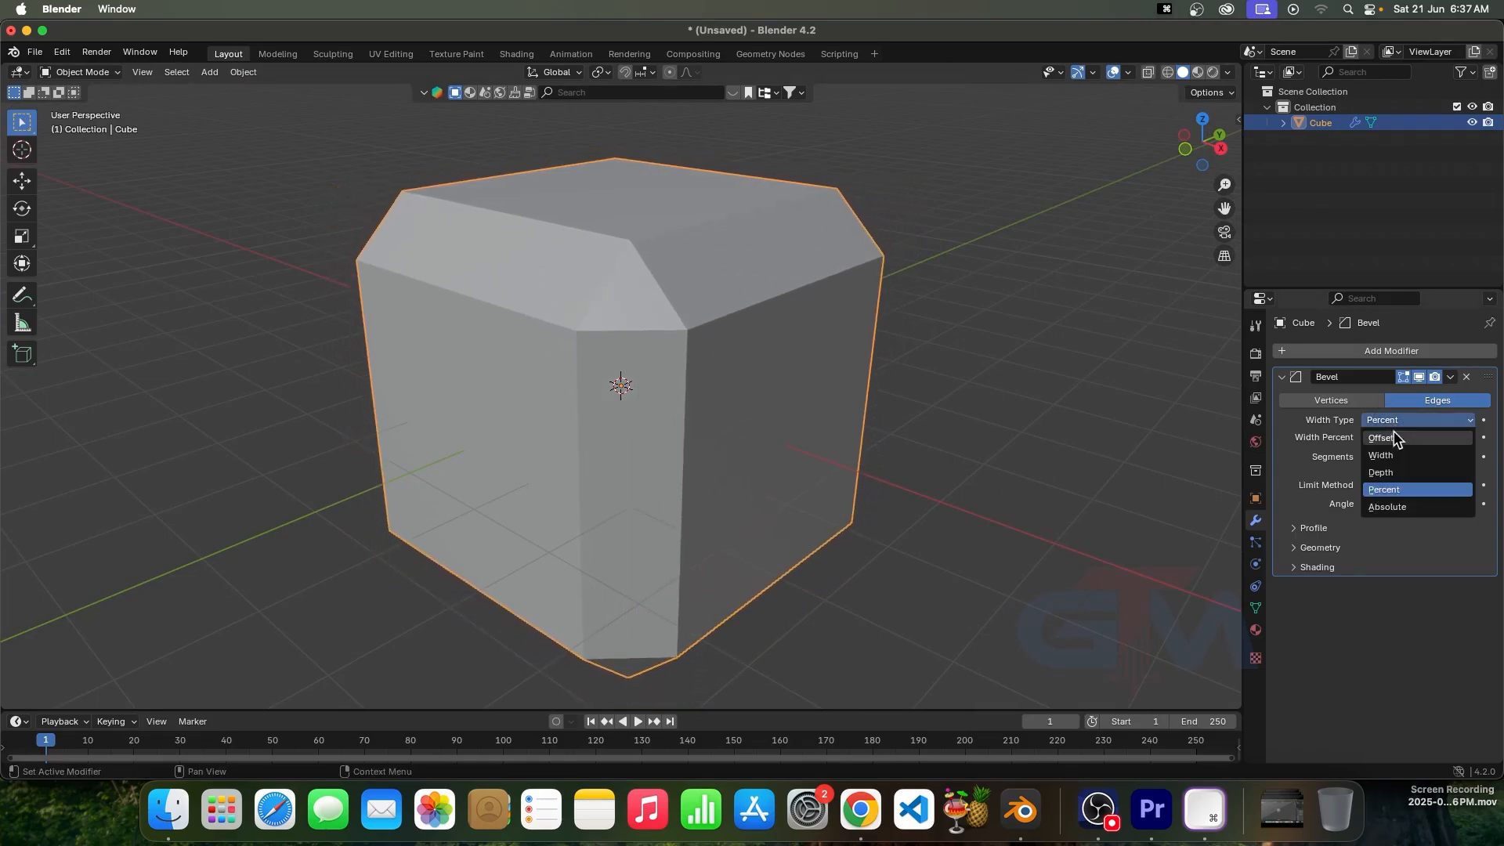
click(1402, 508)
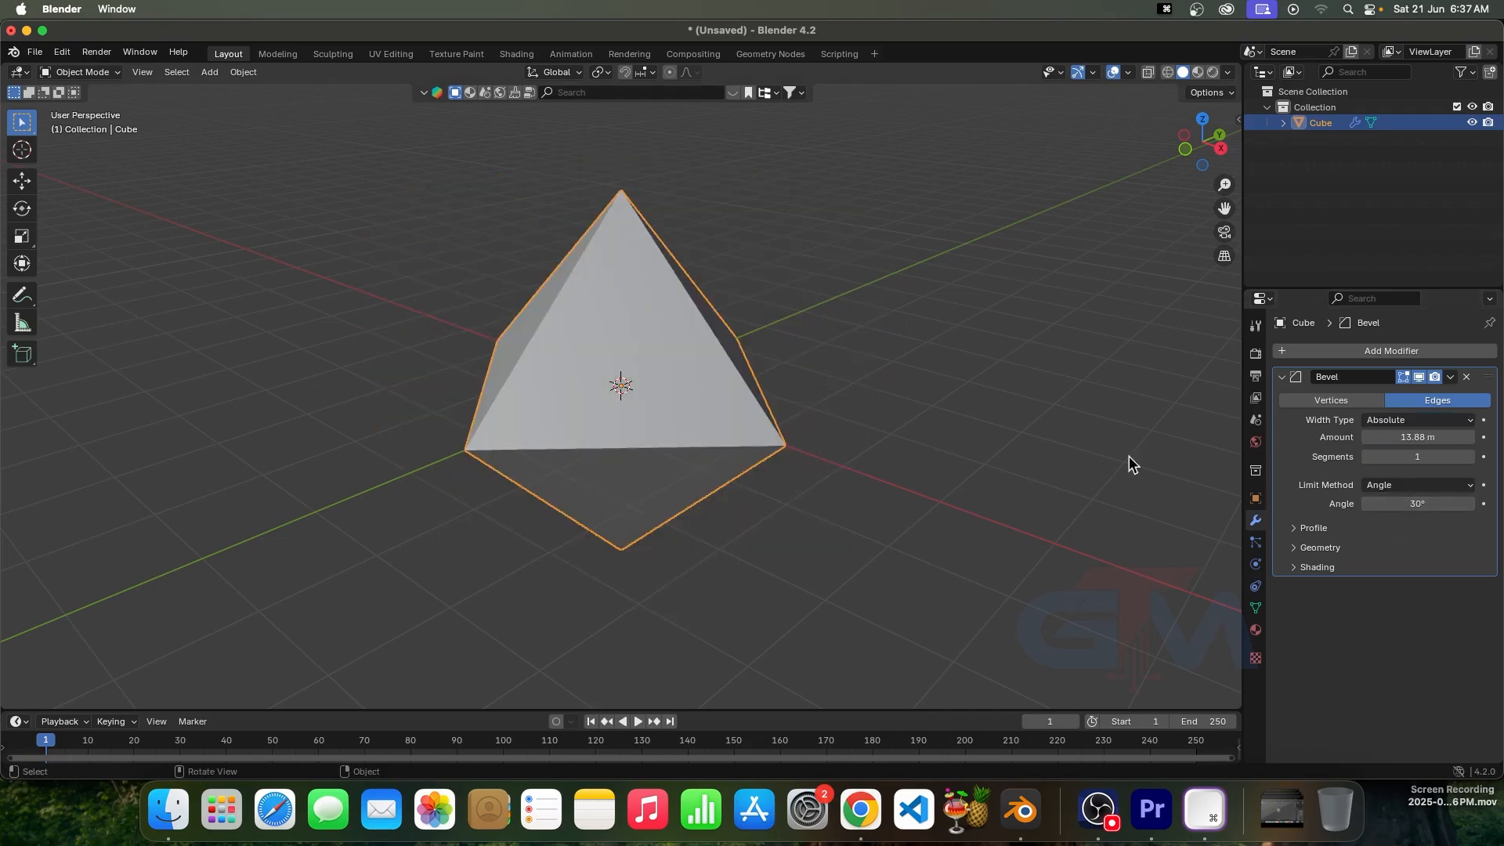
middle_drag(819, 517, 834, 483)
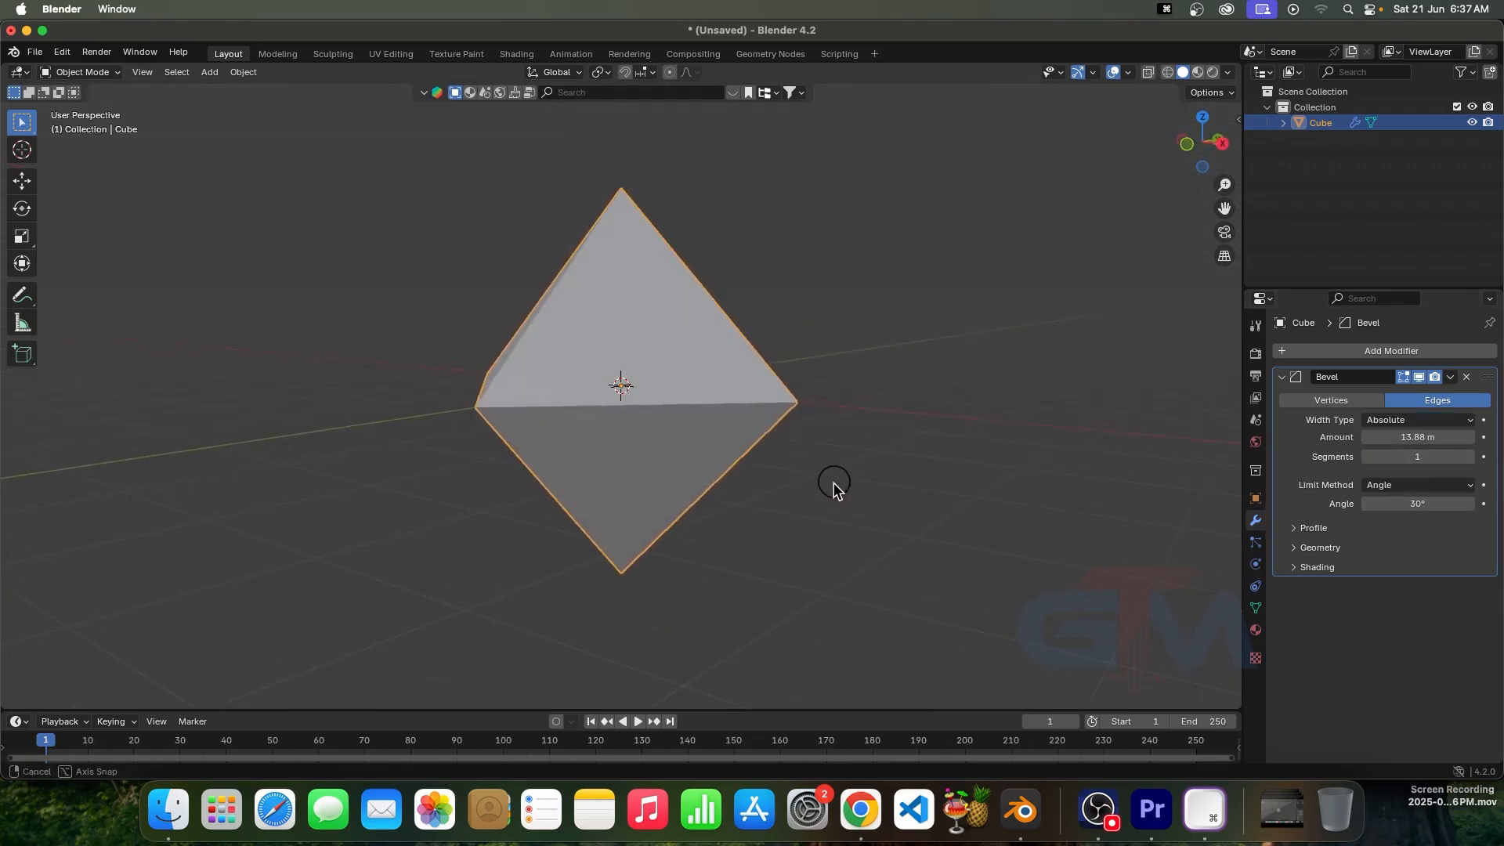
drag(1408, 440, 1368, 445)
drag(1171, 455, 863, 487)
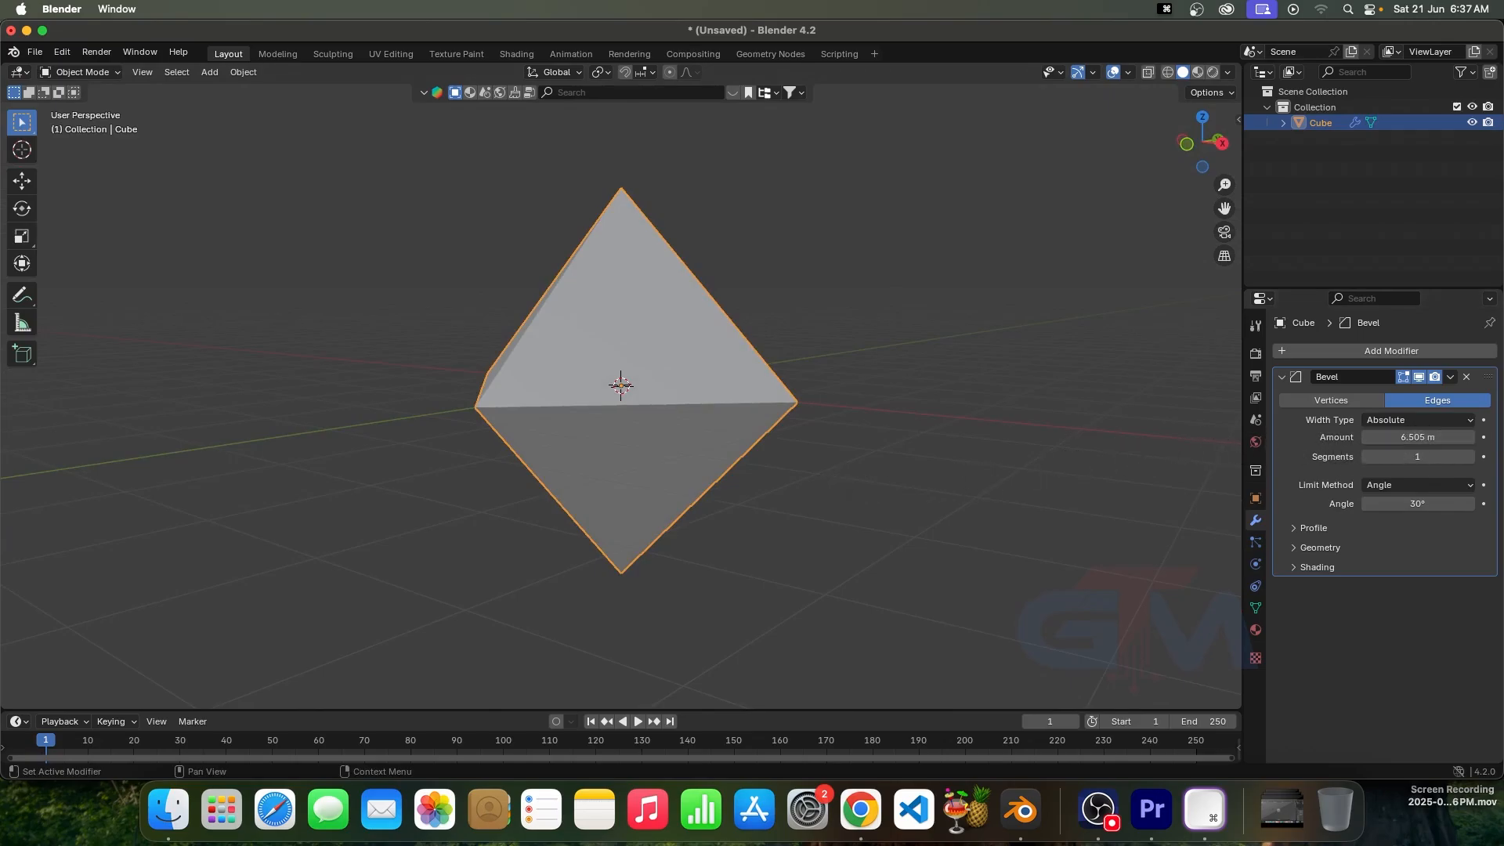
click(1413, 437)
text(1)
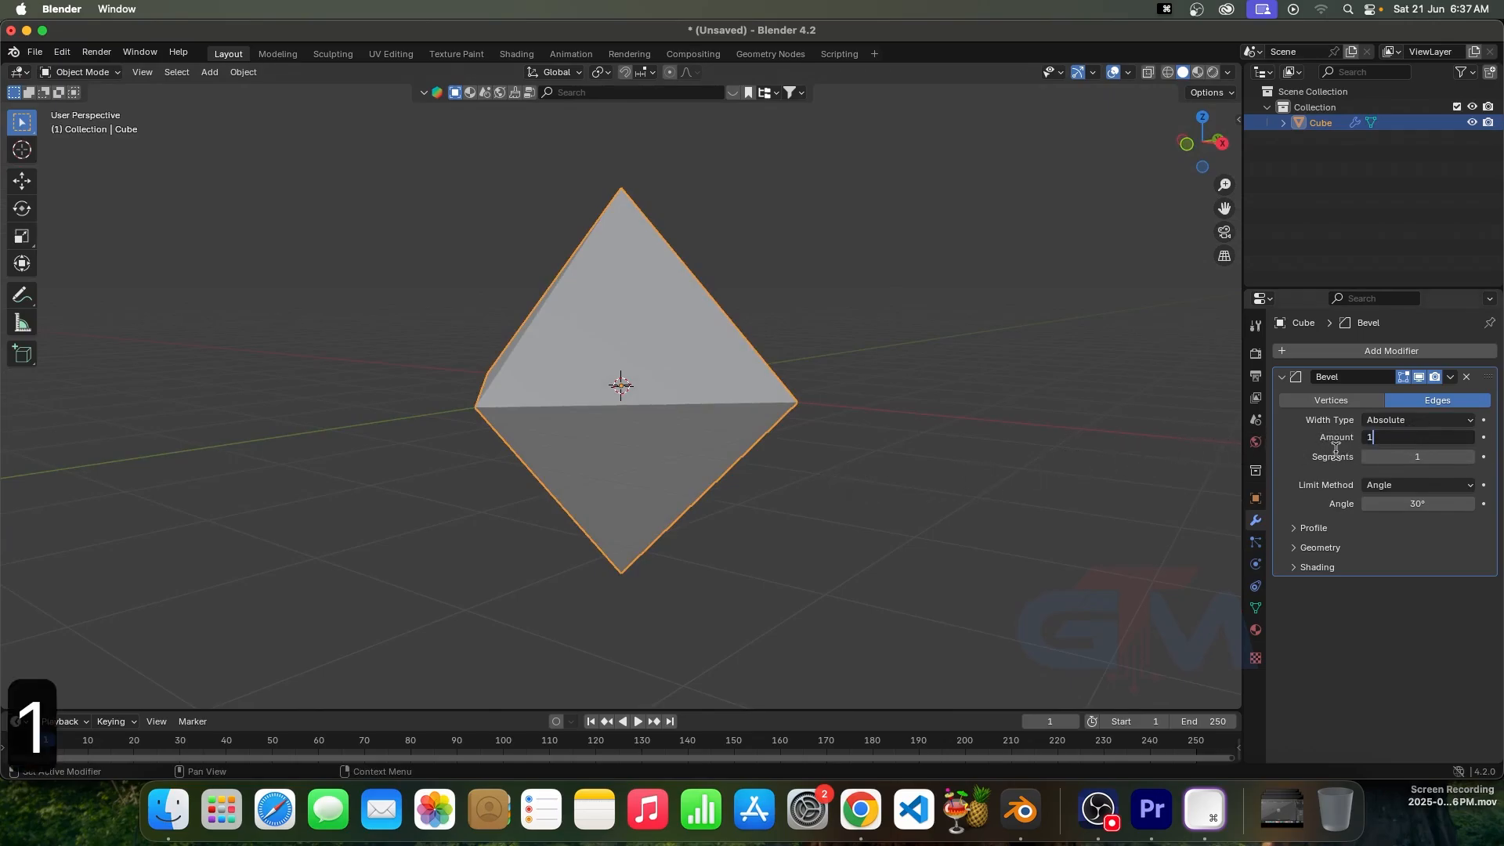
key(Return)
Step: Set the bevel's amount to 0.2 m and fine-tune it to 0.13 m
click(1427, 435)
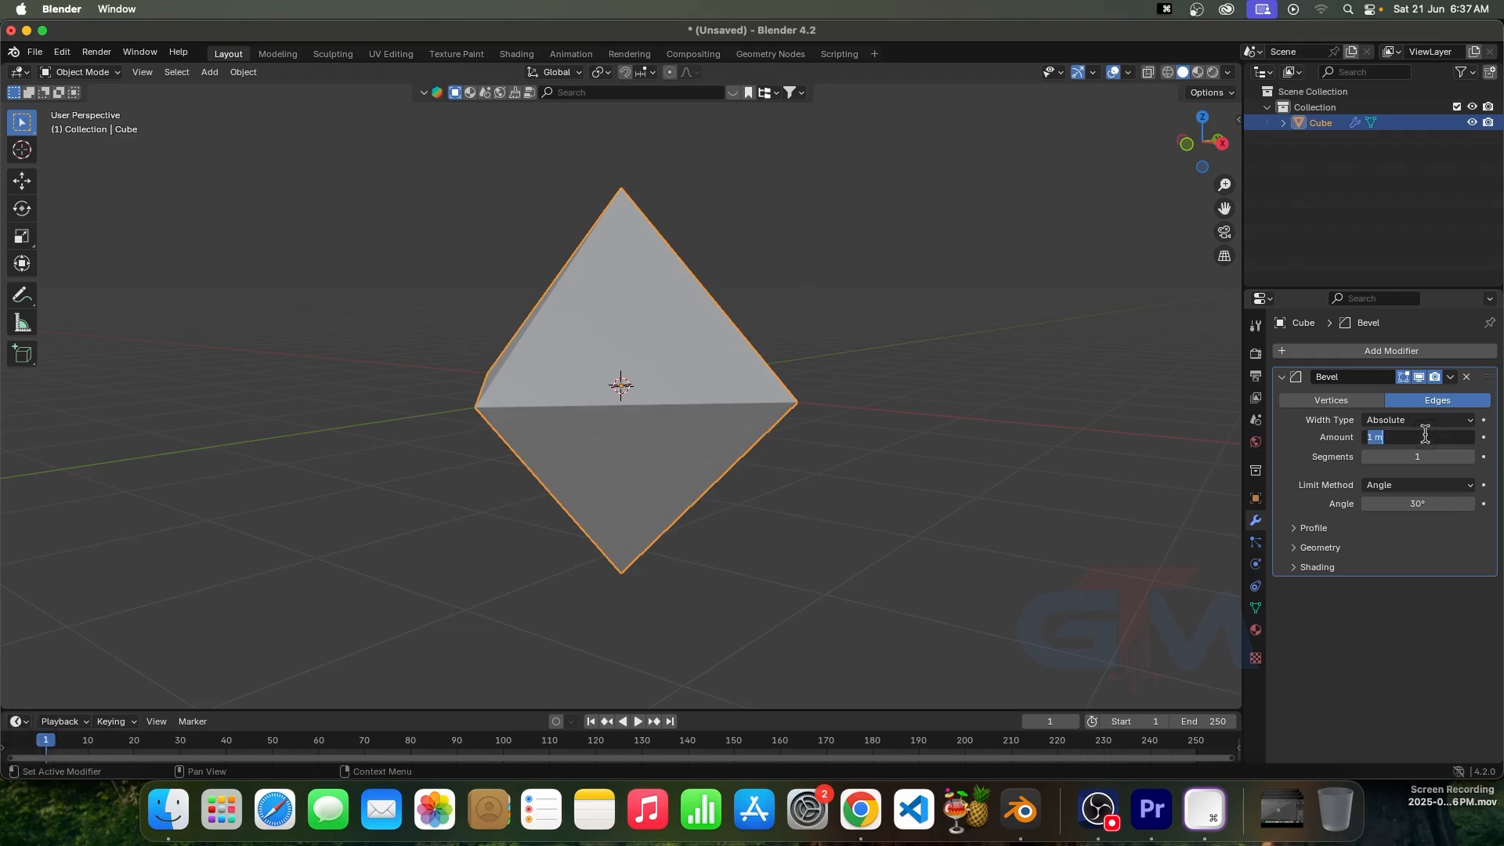
text(.2)
key(Return)
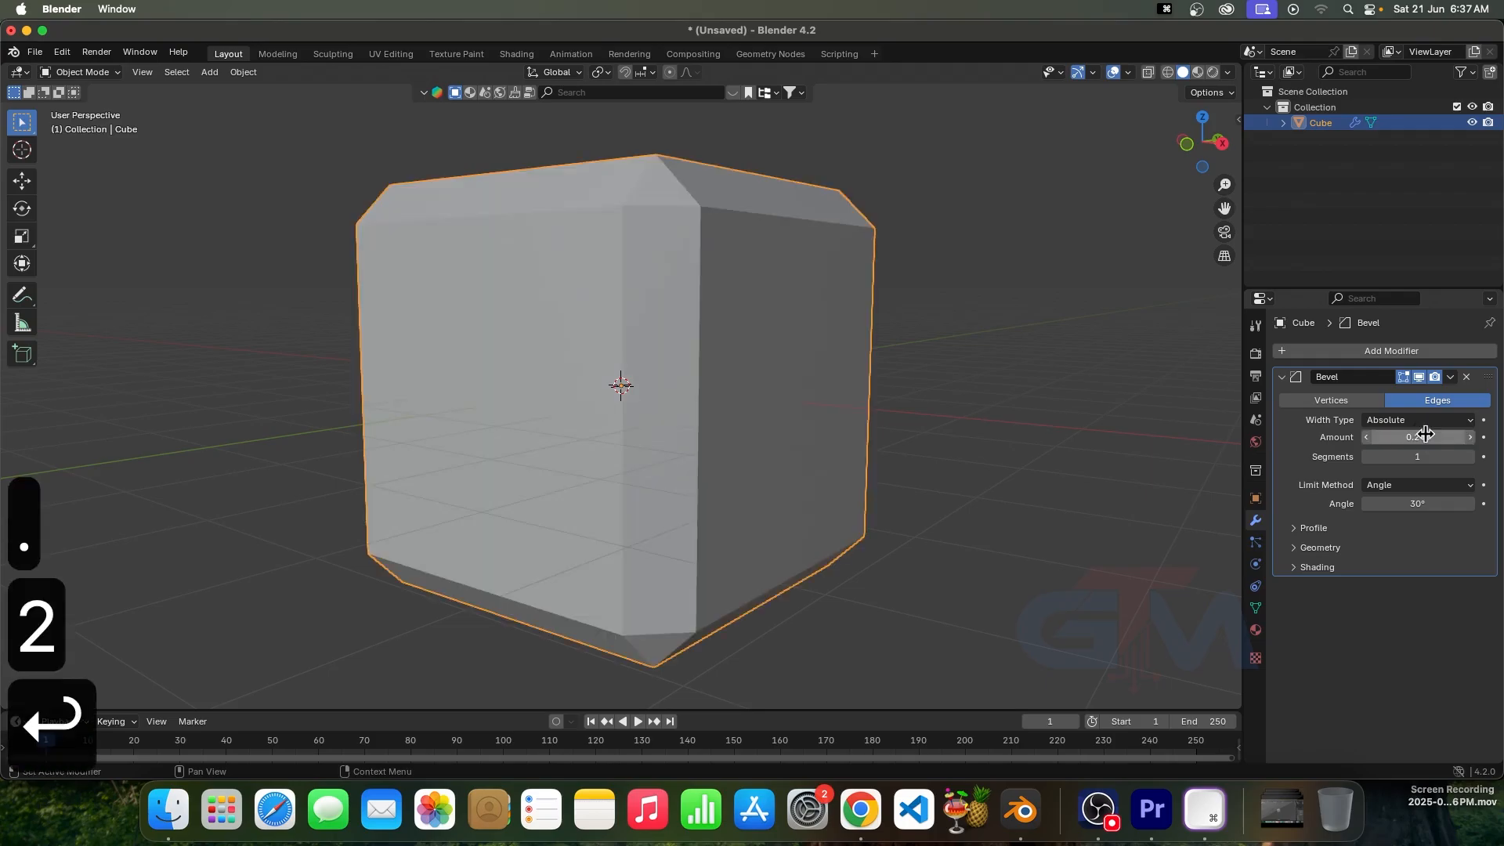
middle_drag(907, 409, 979, 431)
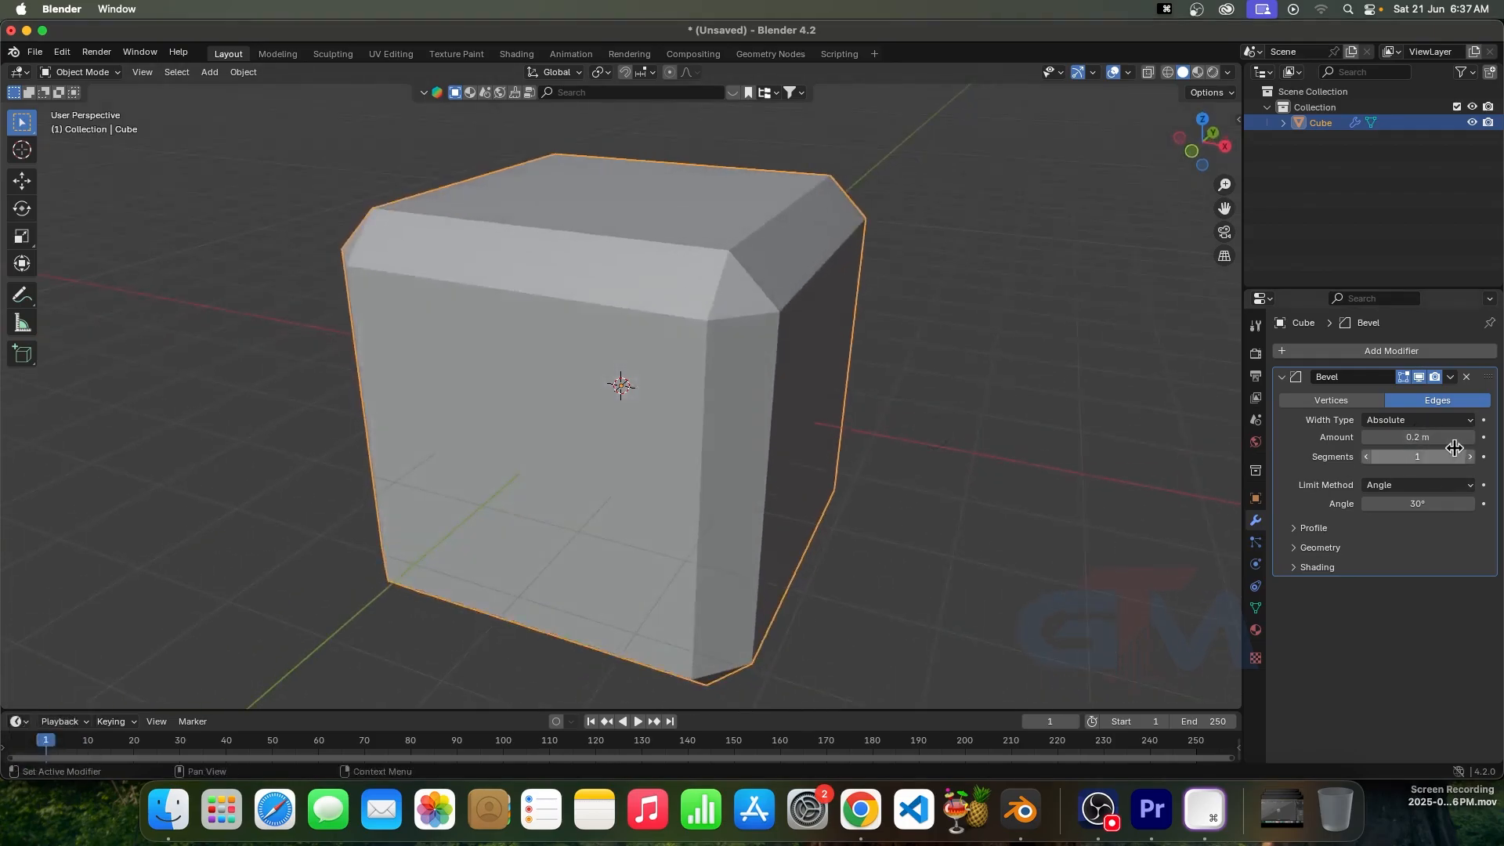
mouse_move(1418, 434)
mouse_down()
mouse_move(1394, 435)
mouse_move(1448, 436)
mouse_up()
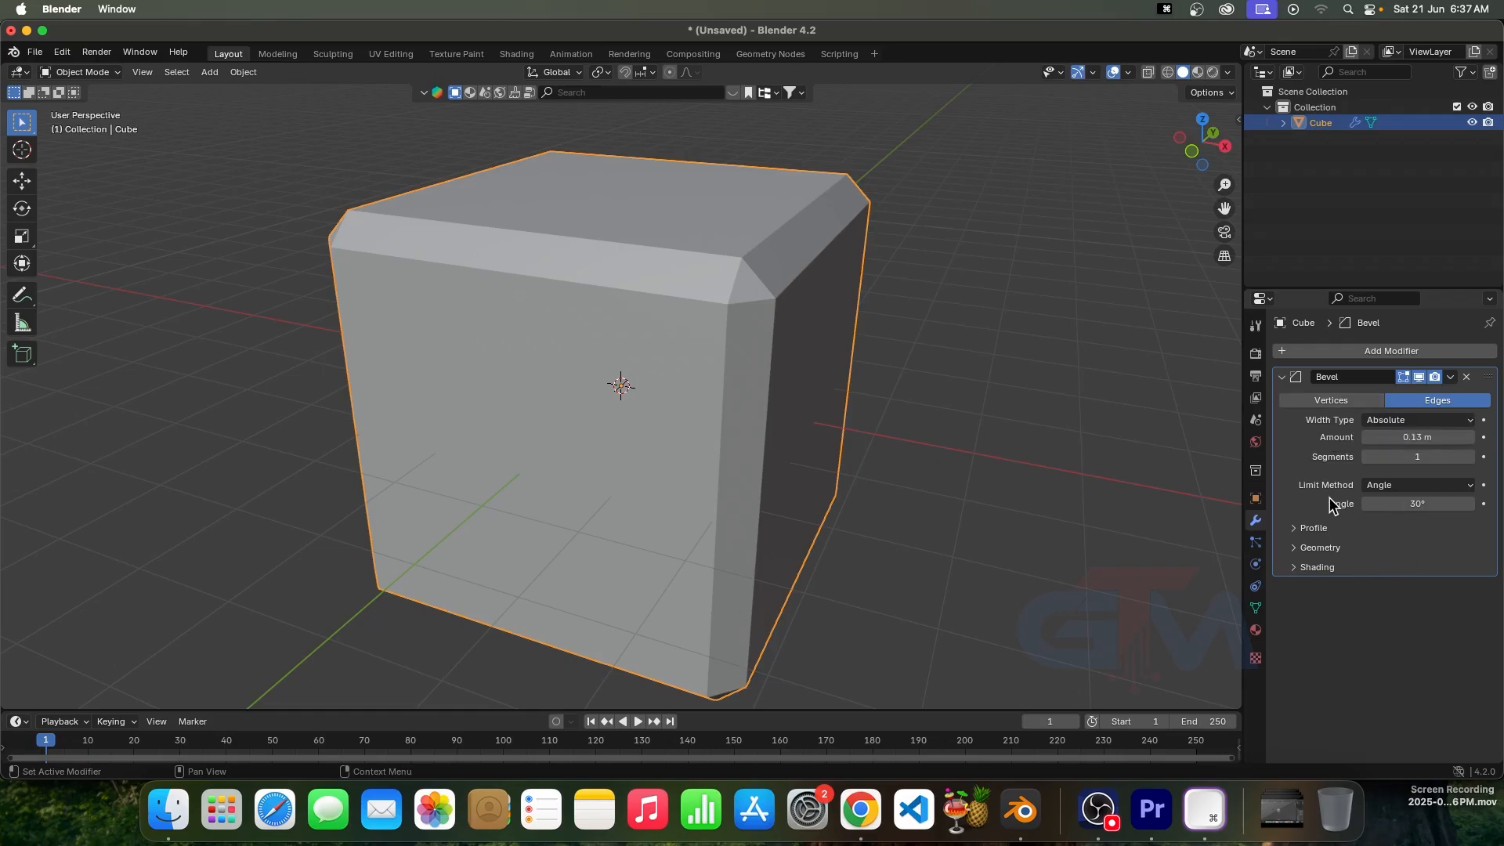
Step: Choose Angle as the bevel's limit method and enter edit mode on the cube
click(1397, 486)
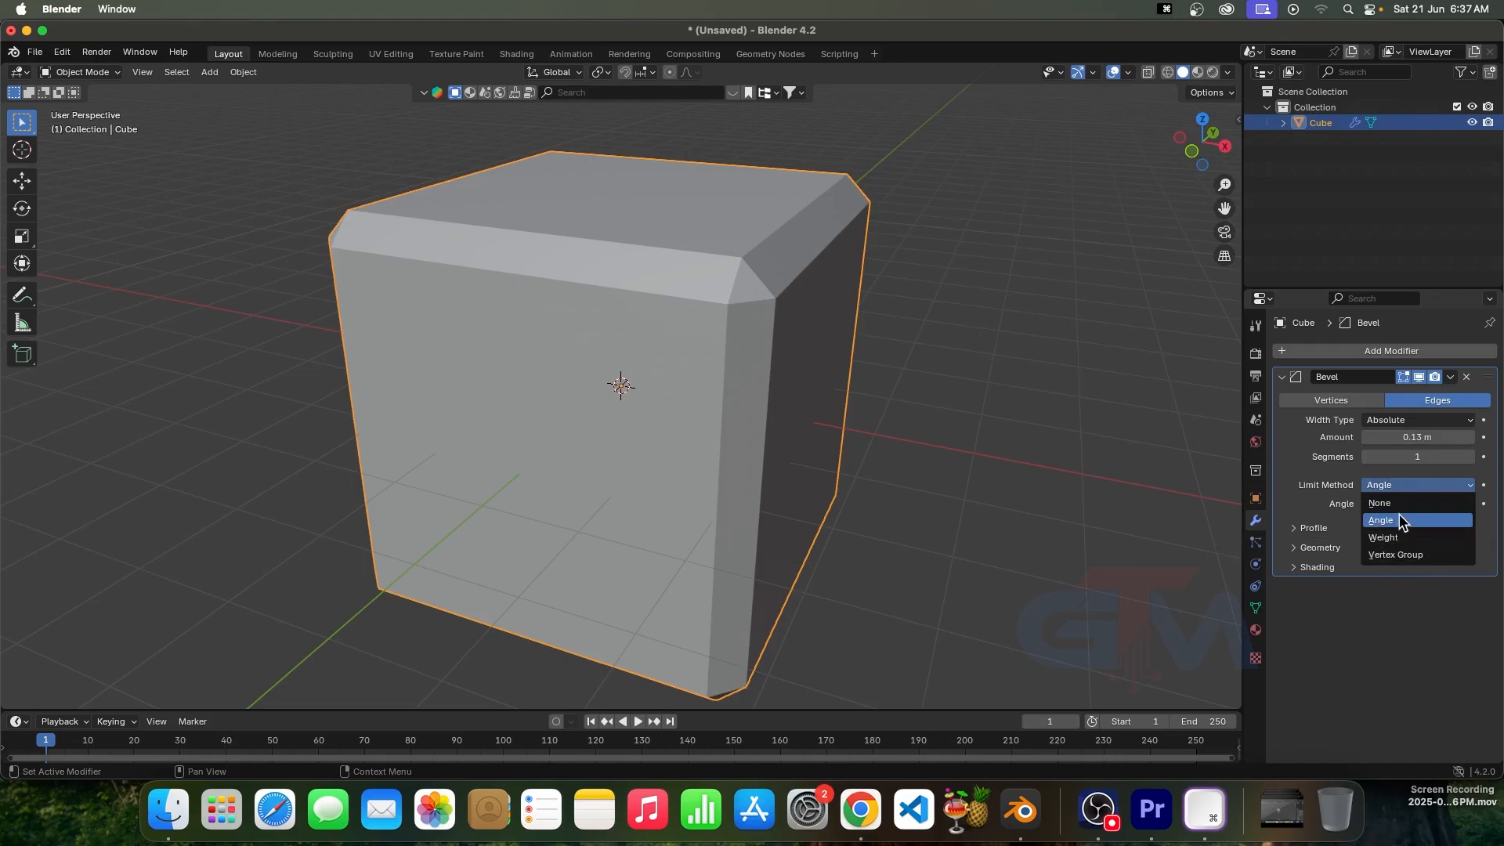
click(1383, 521)
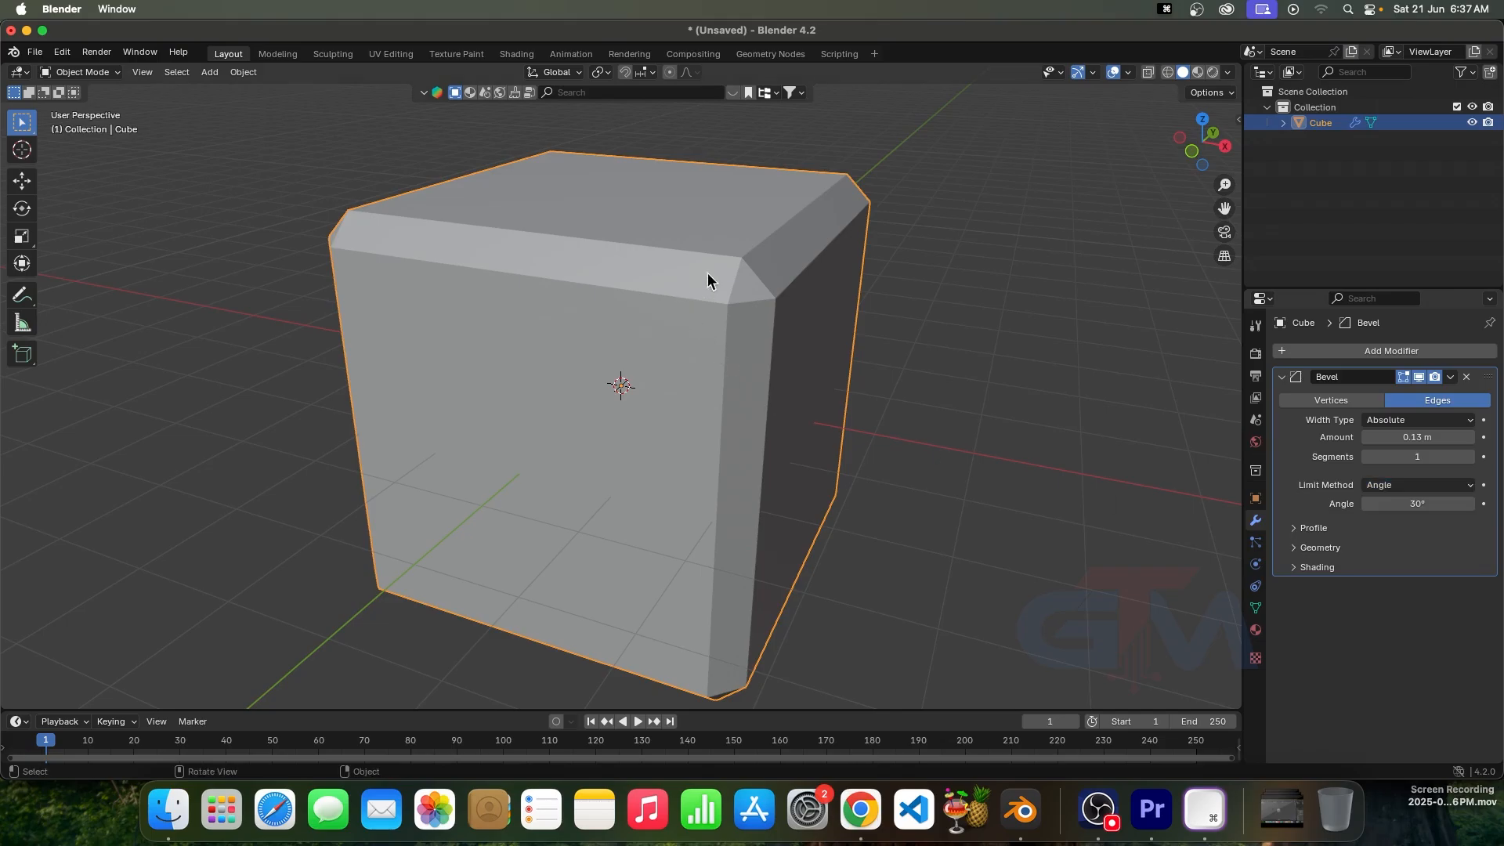
click(1399, 487)
key(Tab)
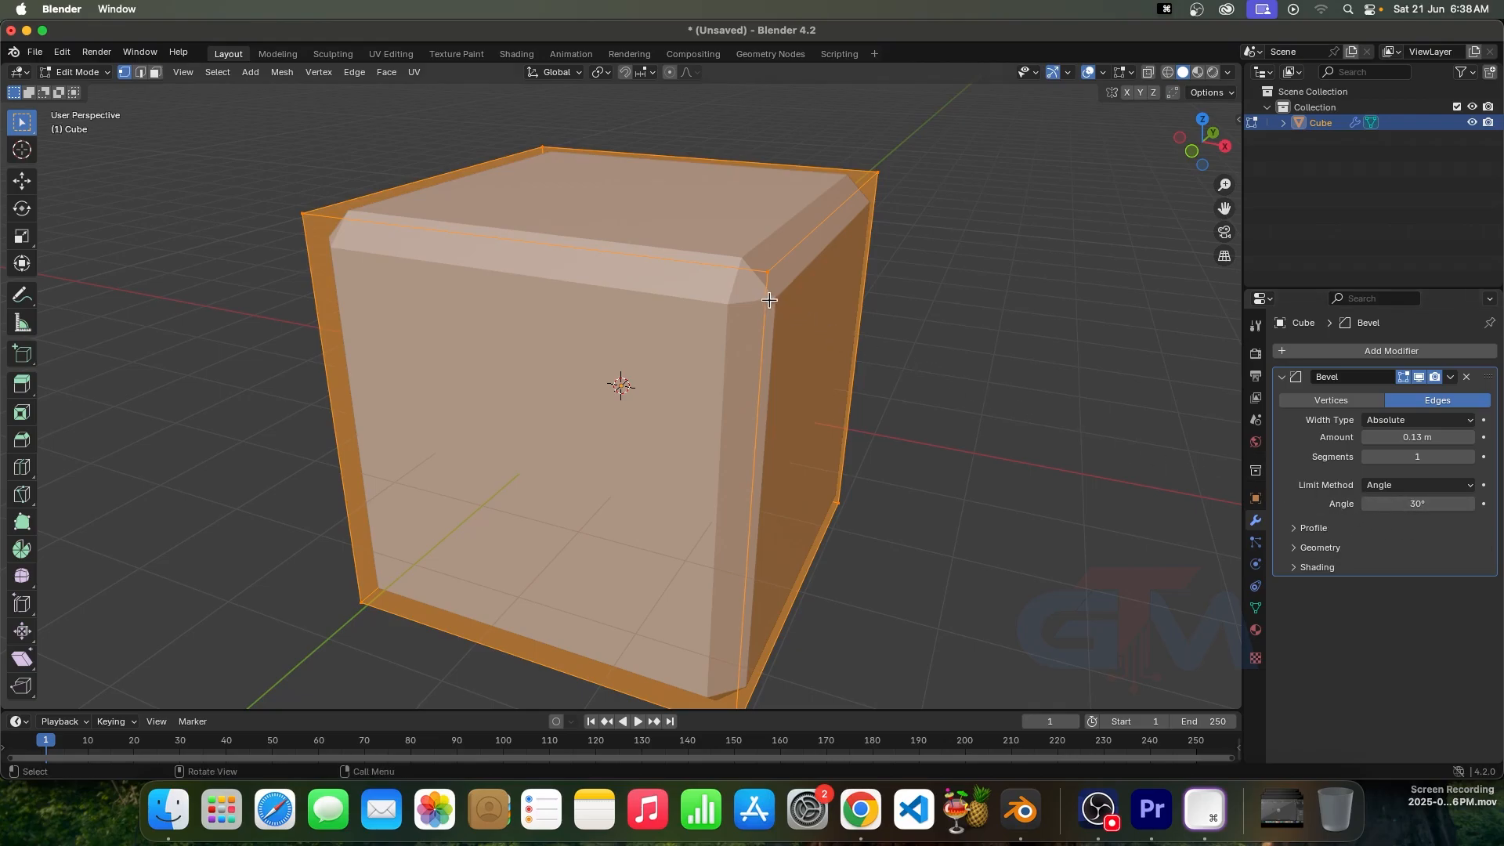
Step: Set the bevel's limit angle to 85° and raise it to about 93°
click(1412, 504)
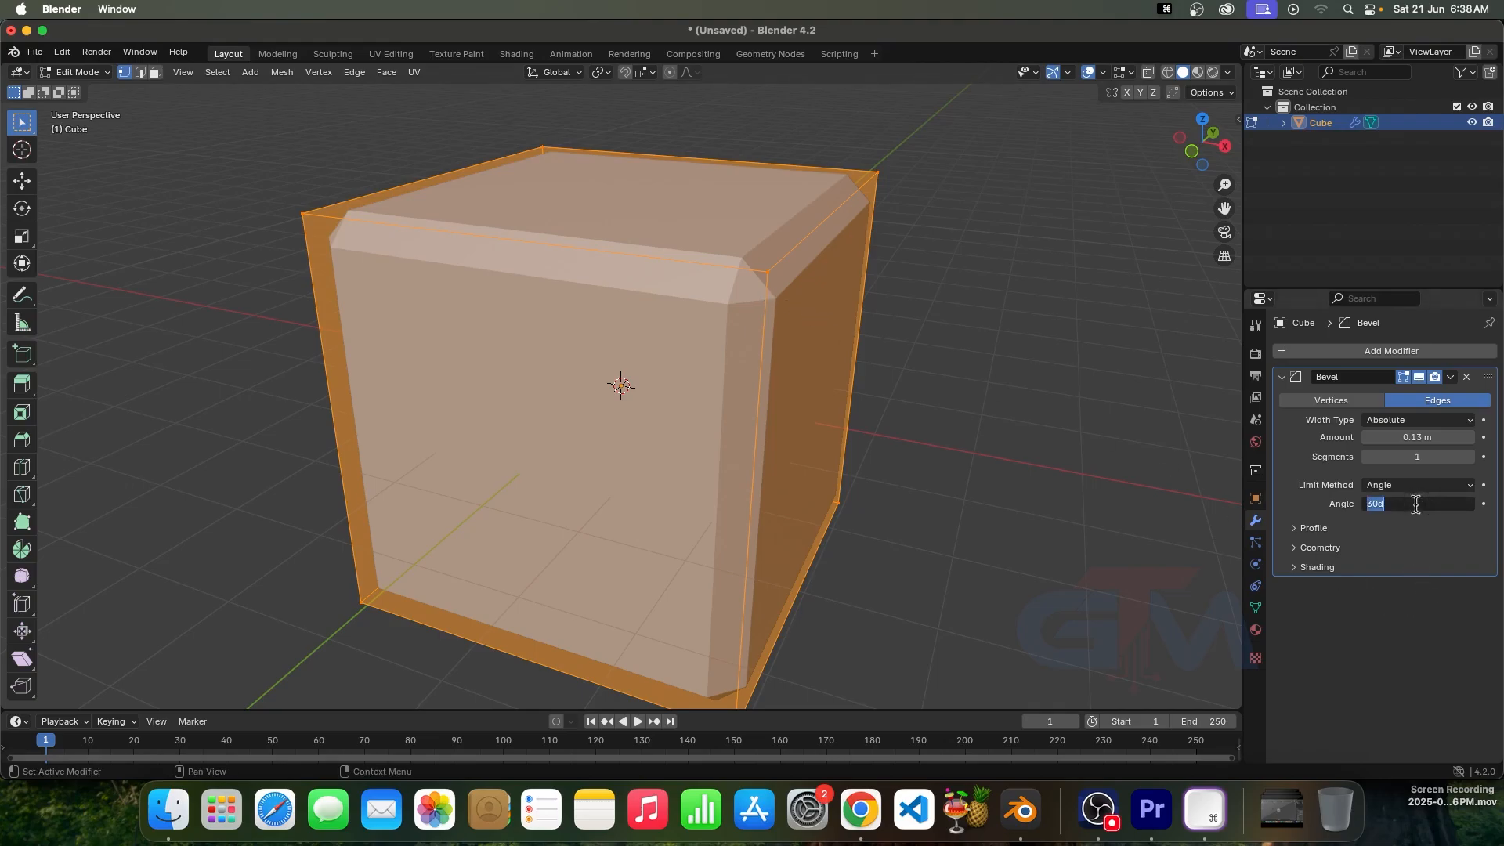
text(85)
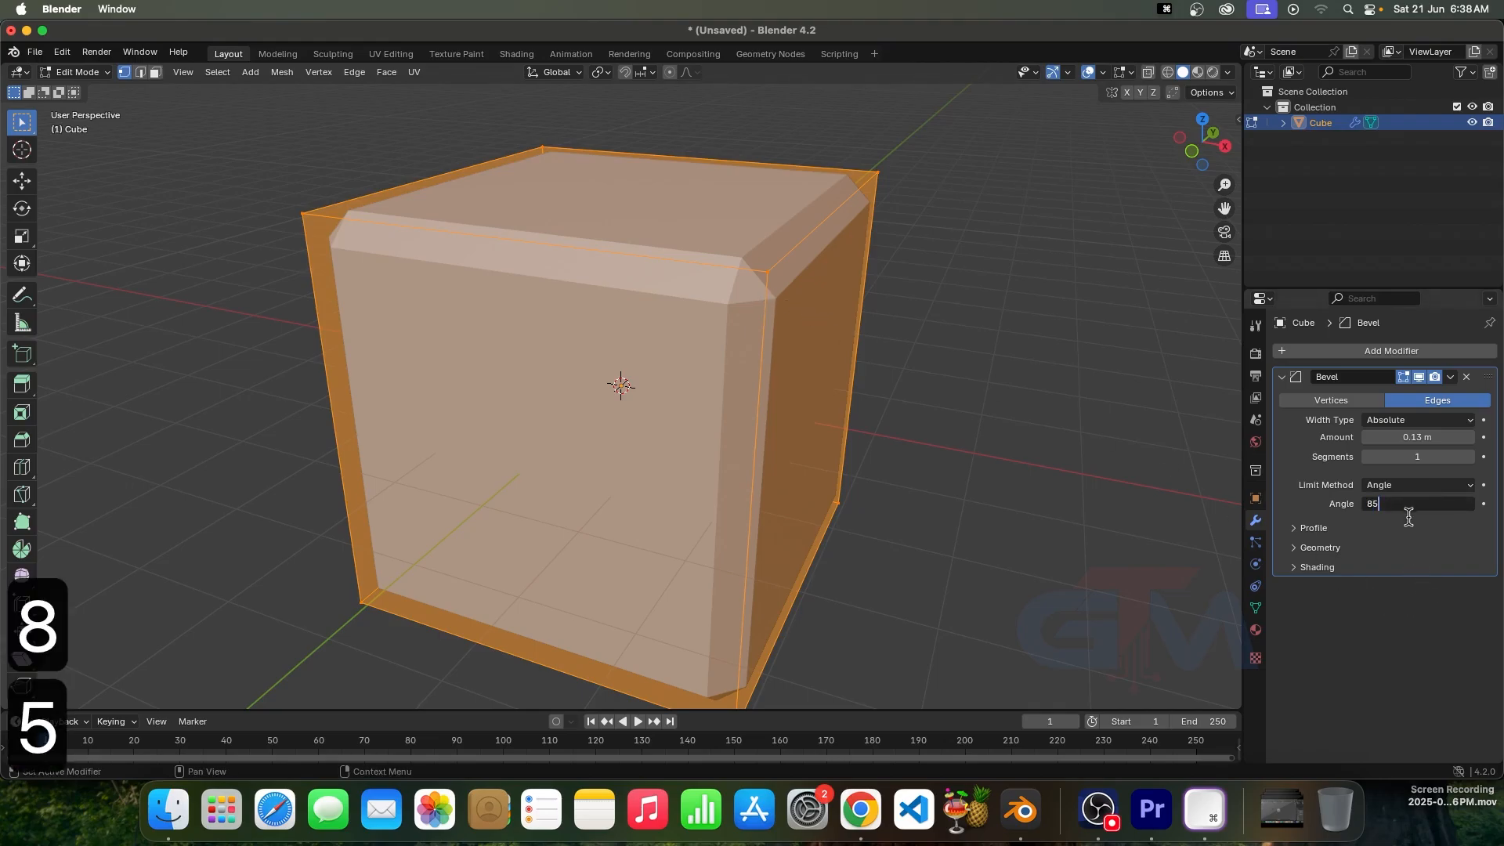
key(Return)
drag(1414, 503, 1477, 506)
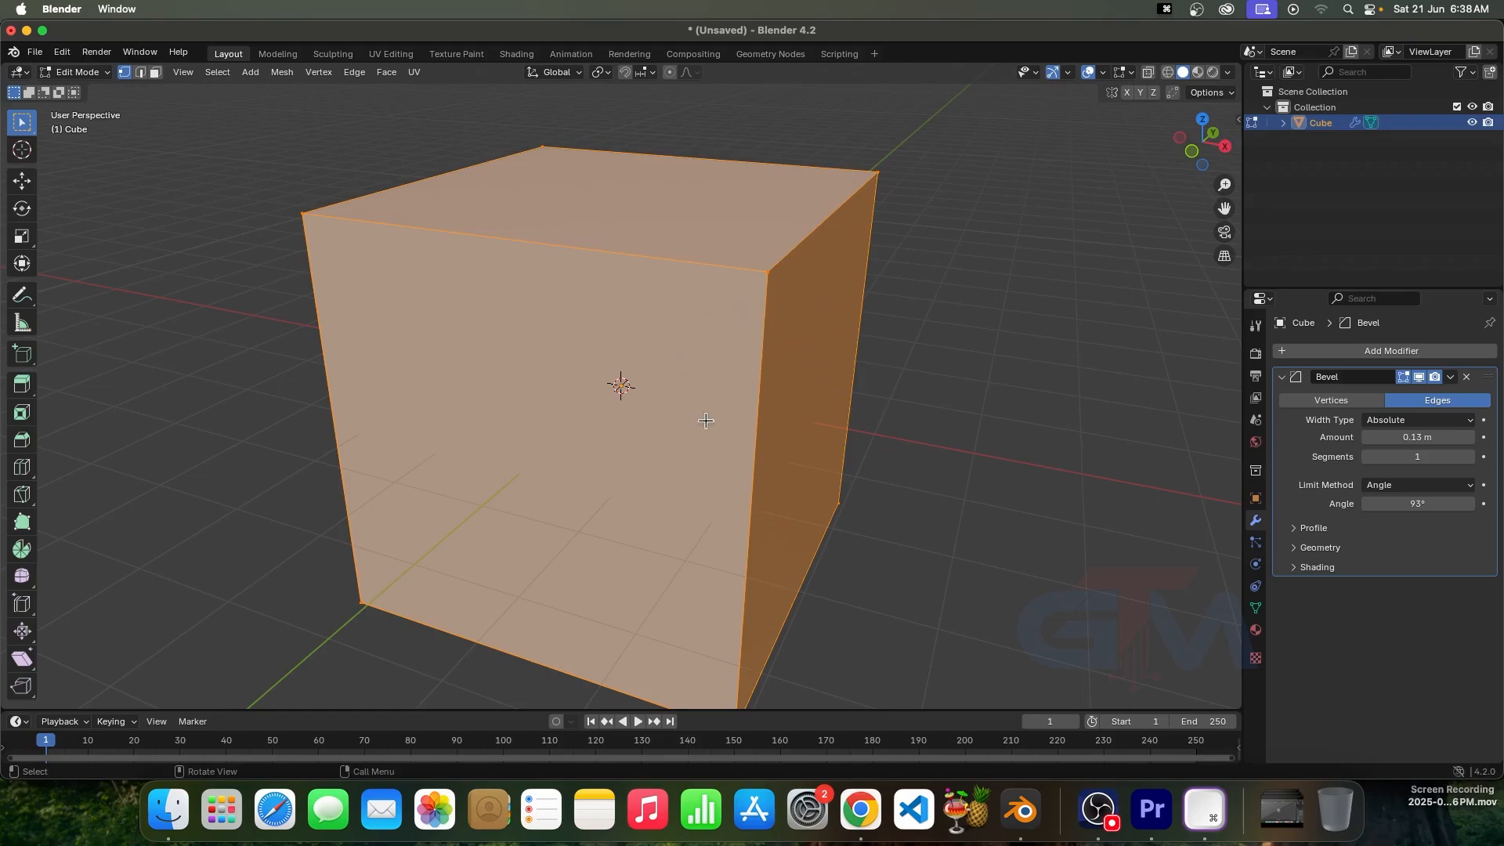
Step: Set the bevel's limit angle to 30° and return the cube to object mode
click(1422, 505)
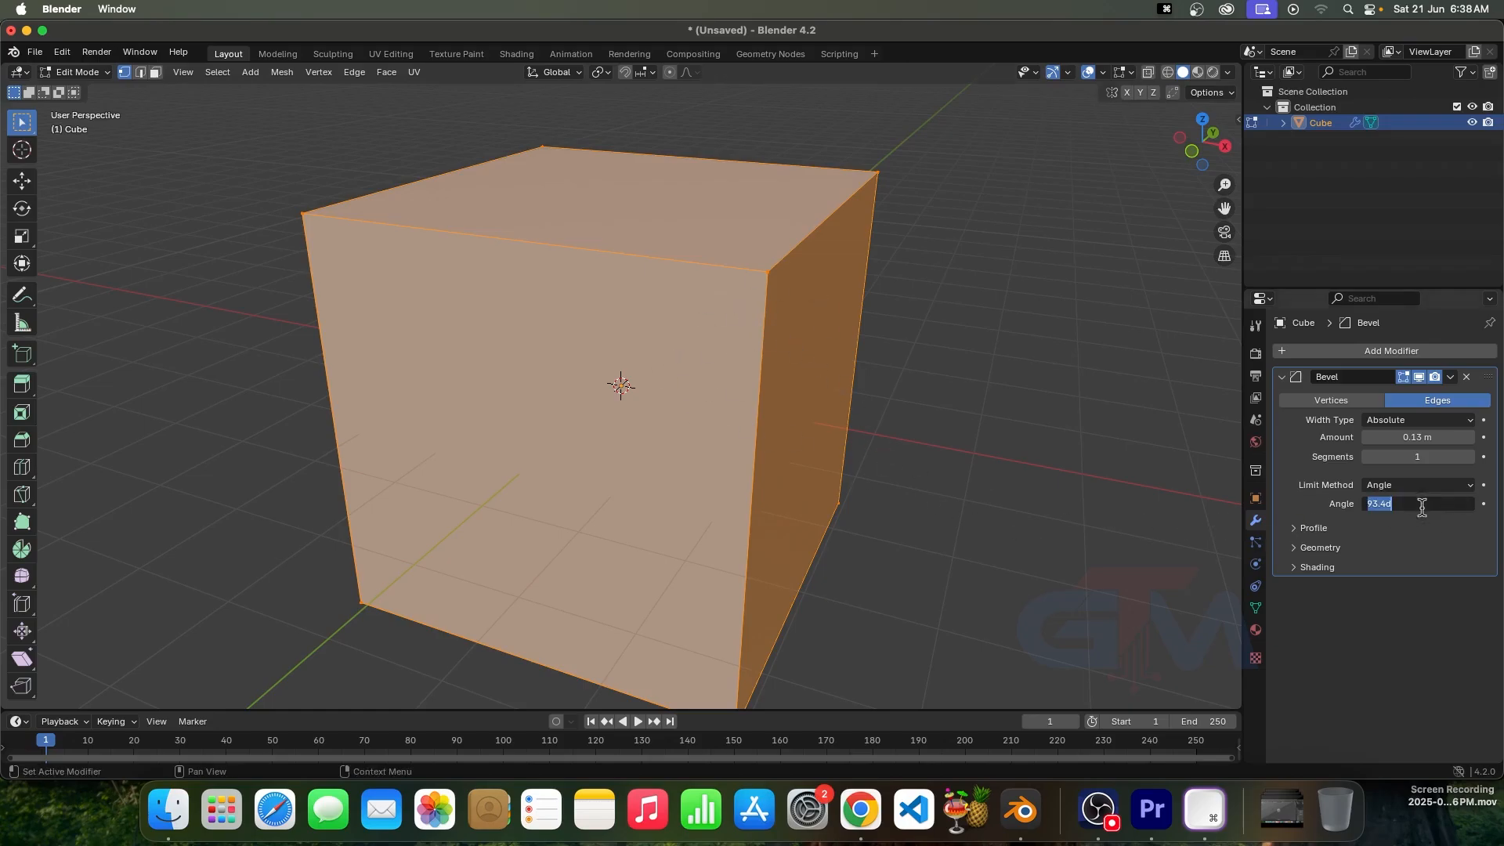
text(30)
key(Return)
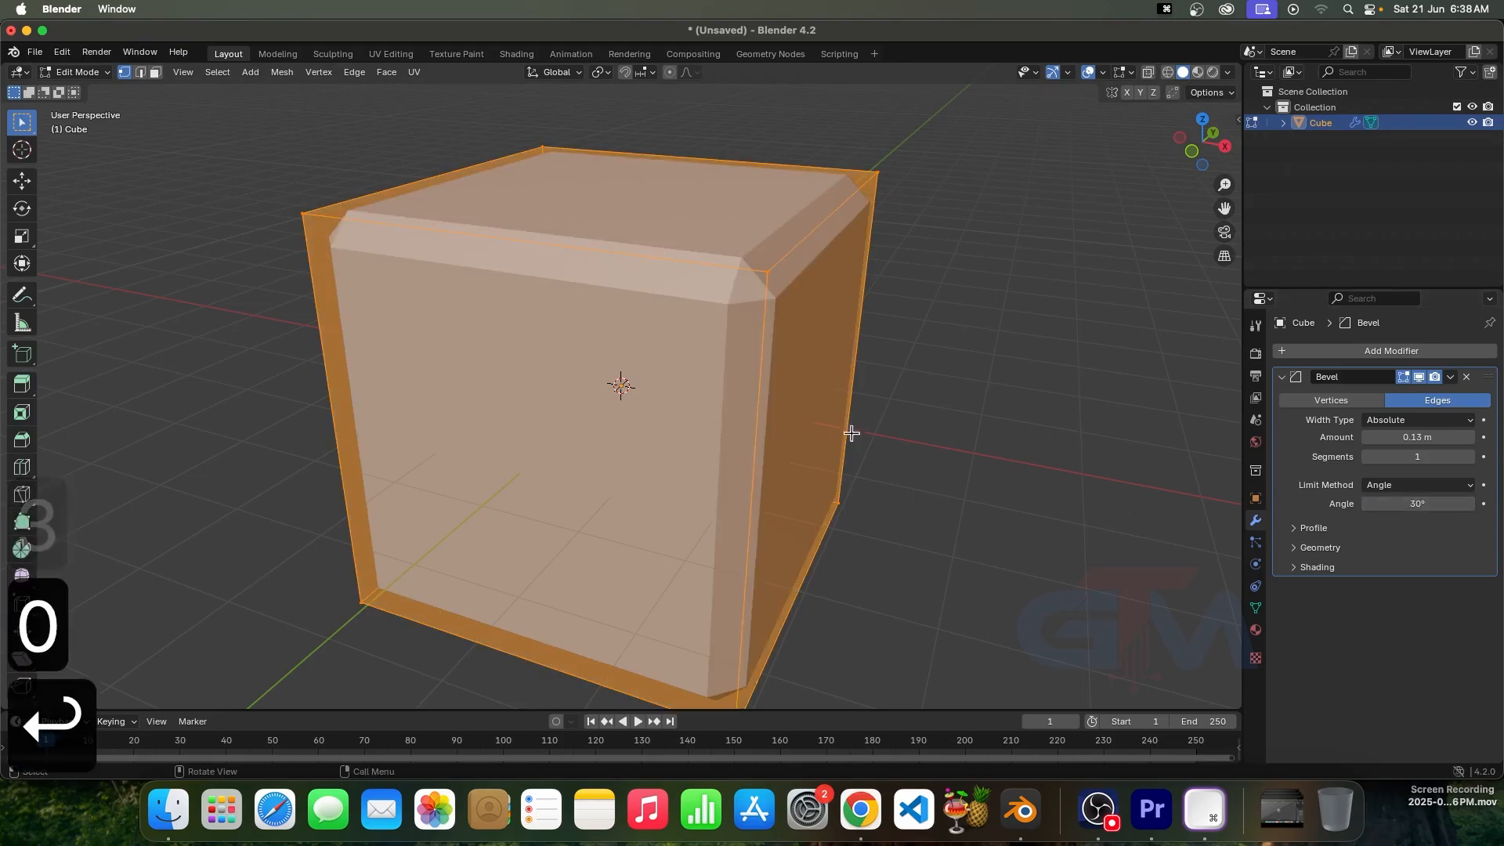
scroll(795, 371, down, 4)
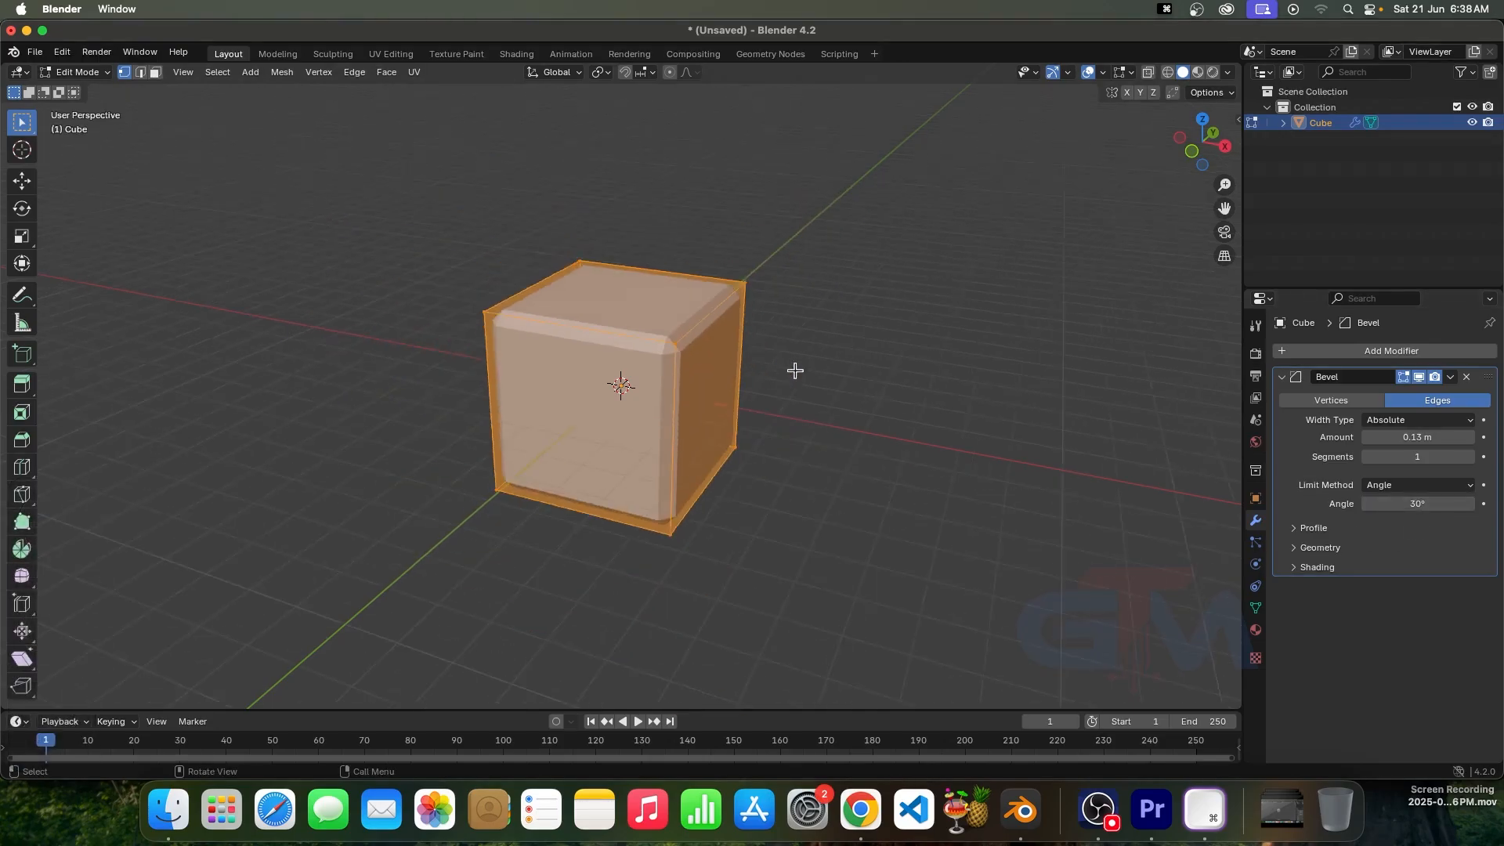
key(Tab)
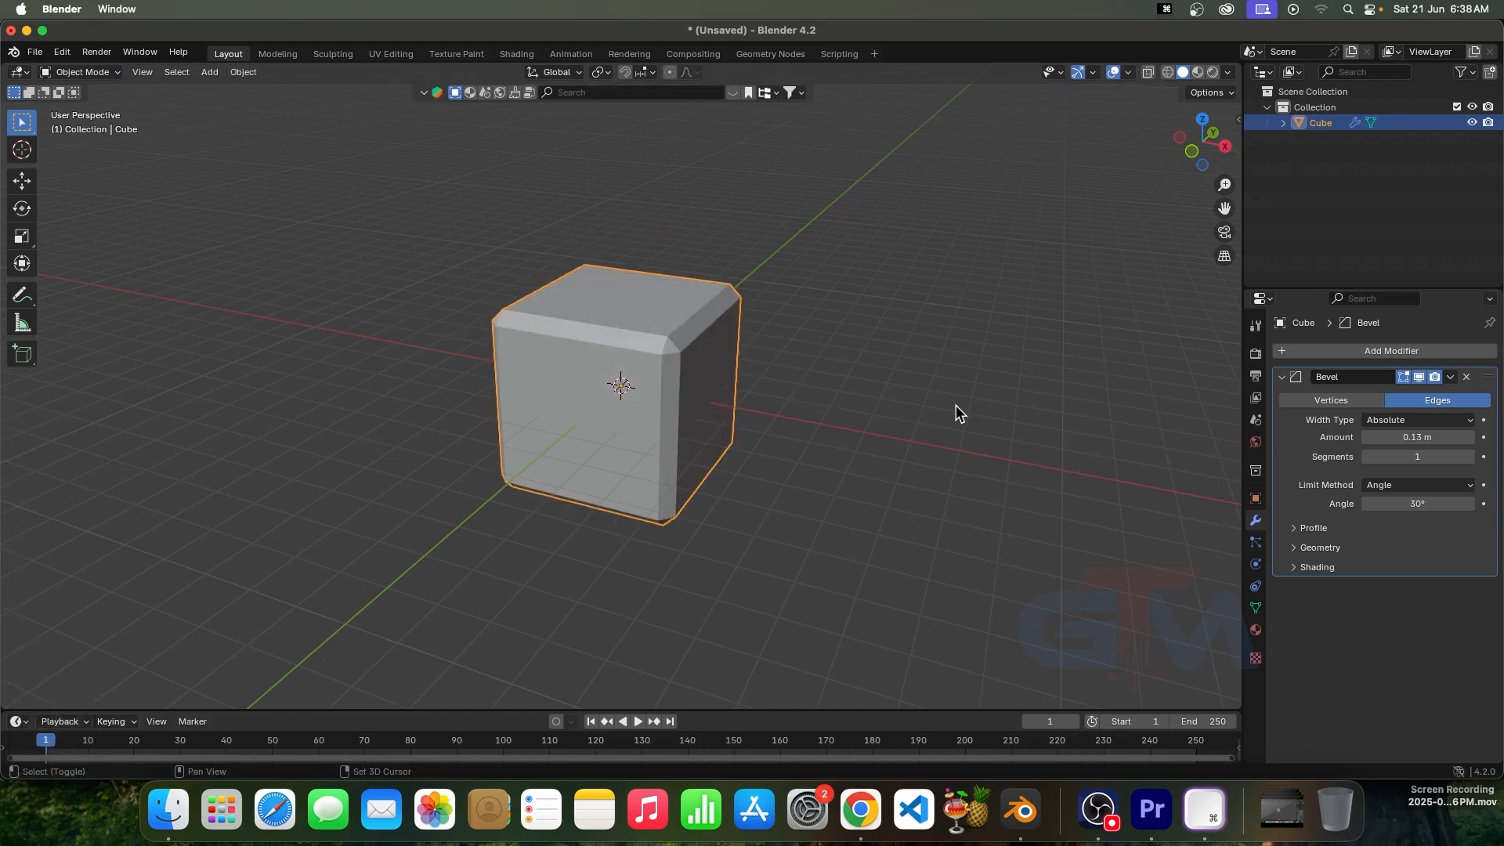
Step: Add a UV sphere and move it along the X axis to about 7.87 m, clear of the cube
key(shift+a)
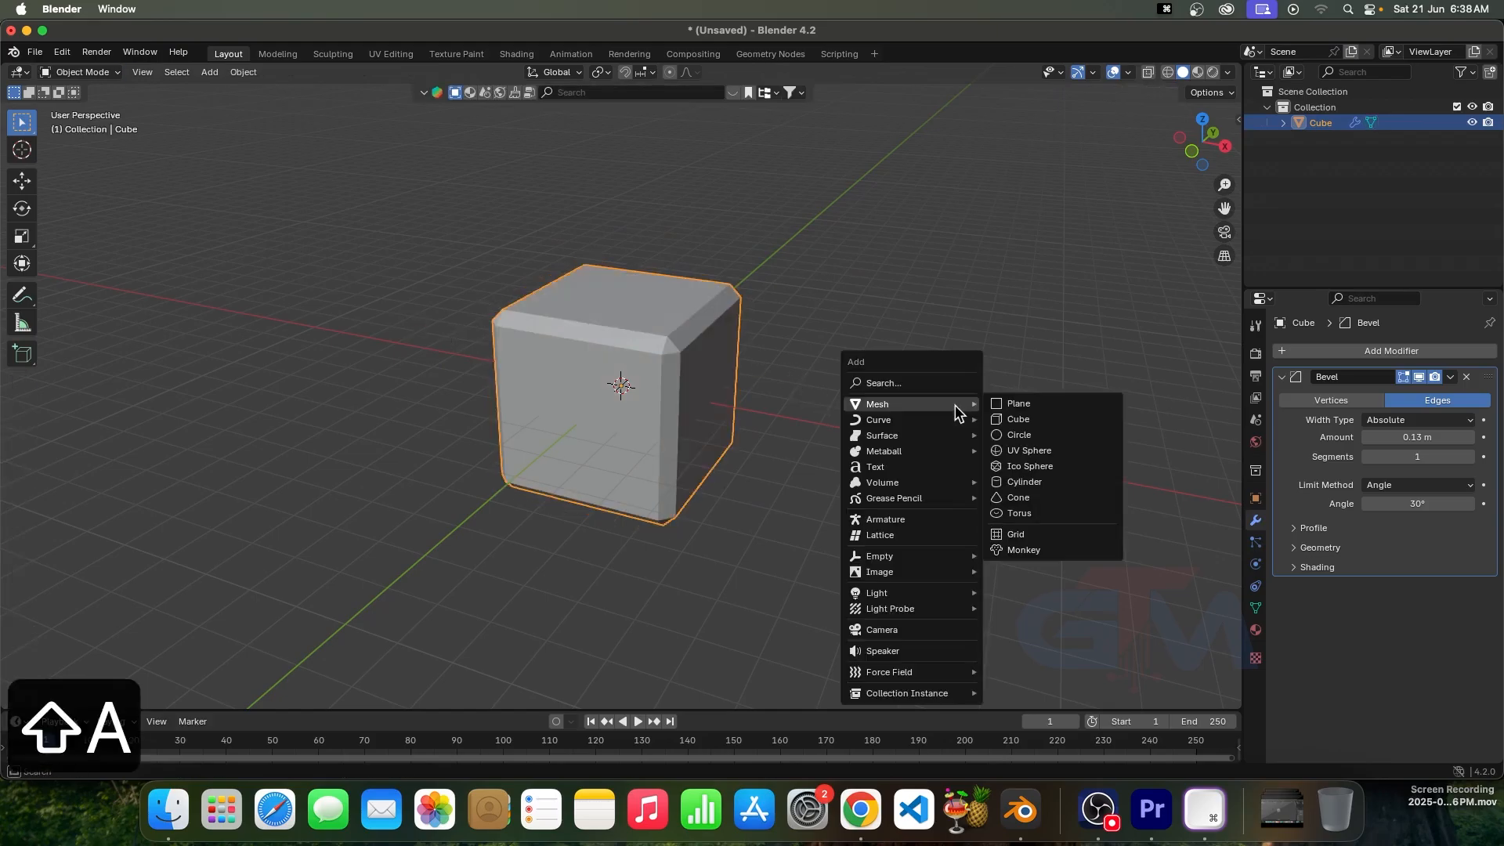
click(1018, 449)
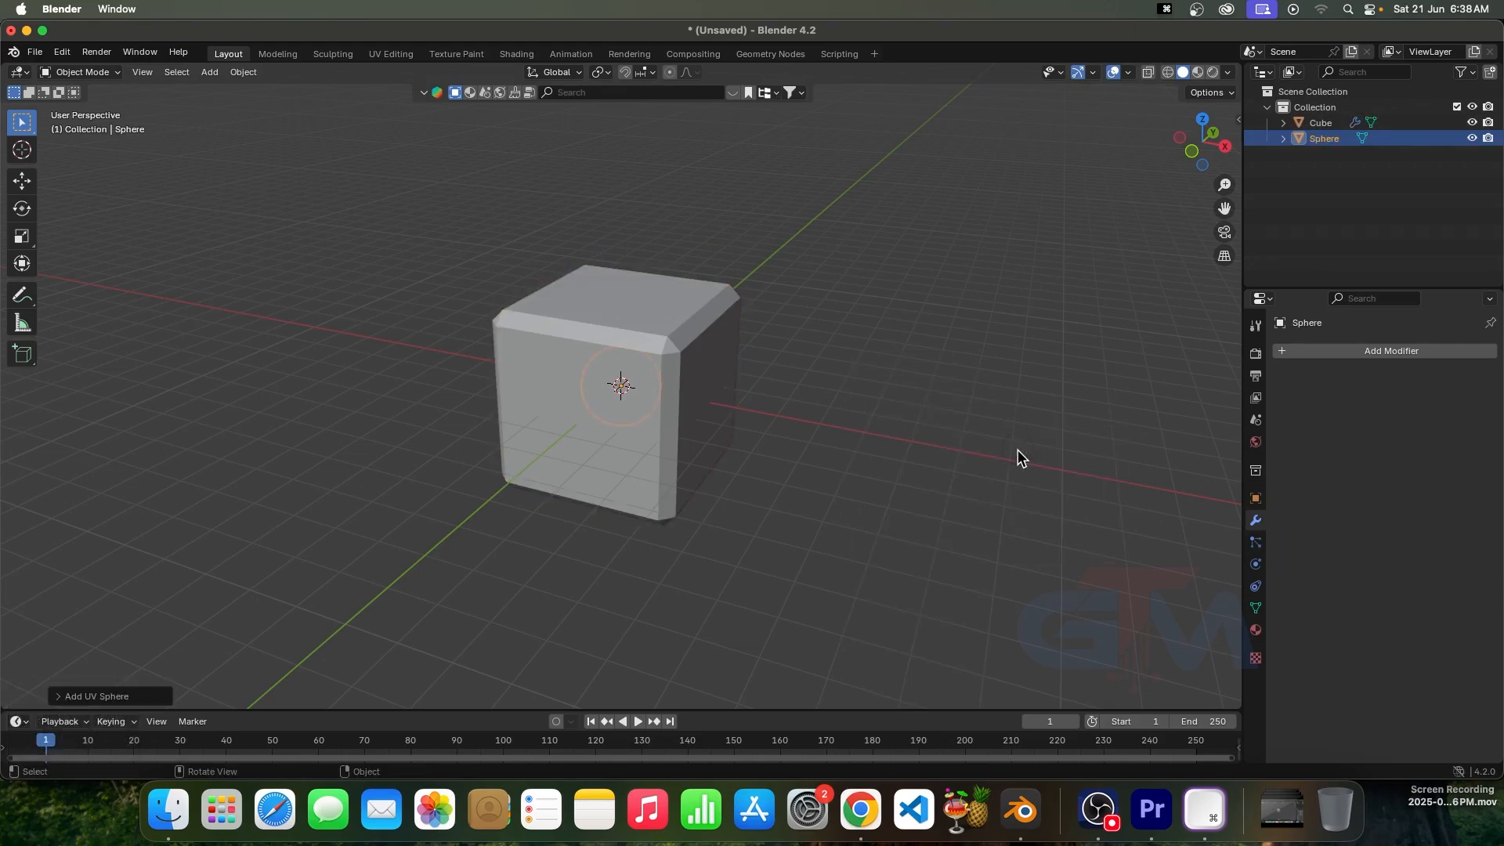
scroll(1018, 449, up, 2)
scroll(1017, 450, down, 3)
key(g)
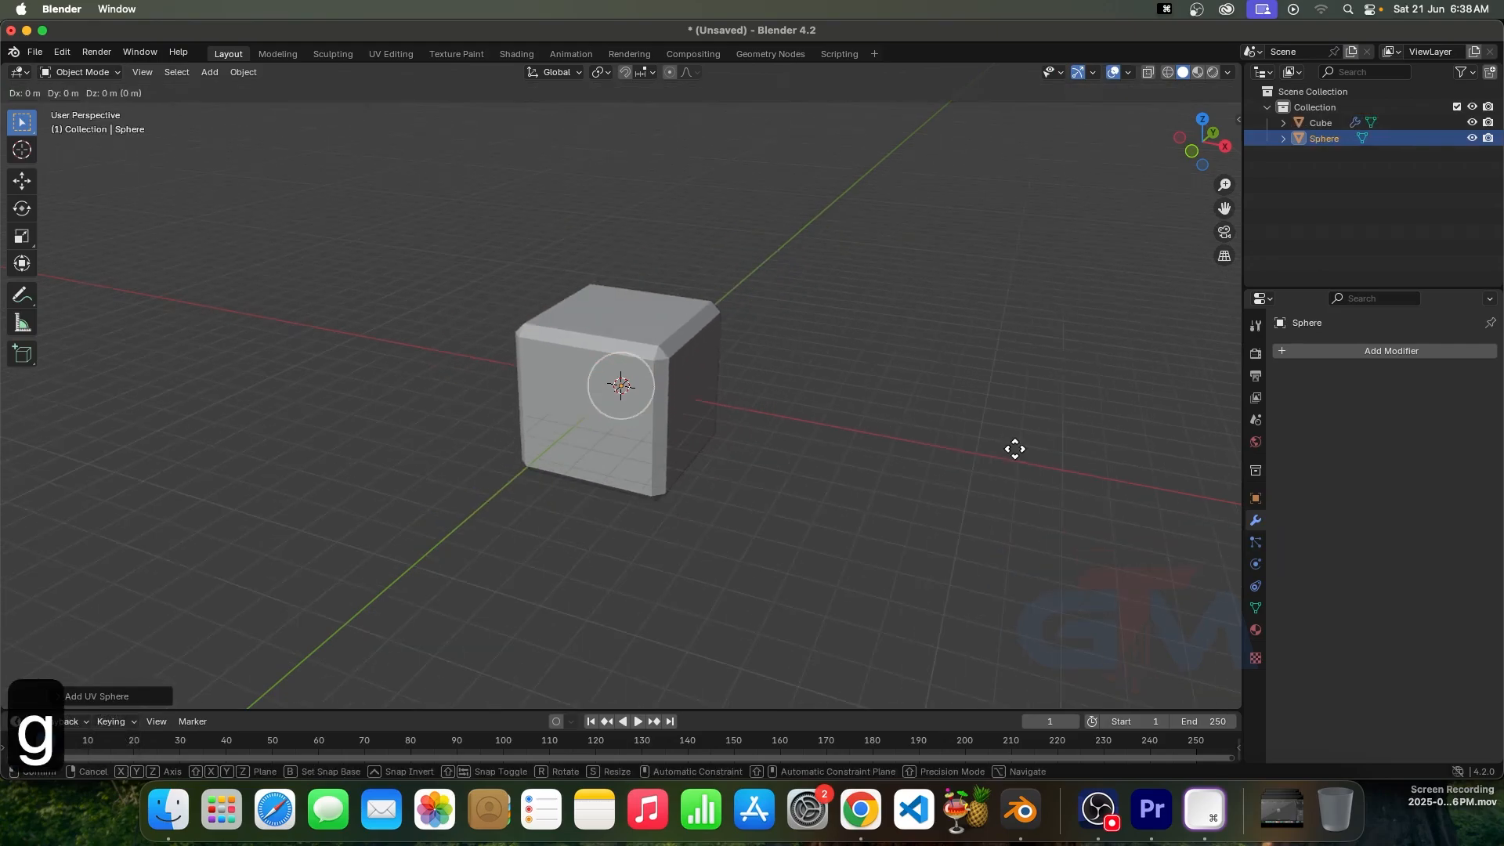
key(x)
click(45, 515)
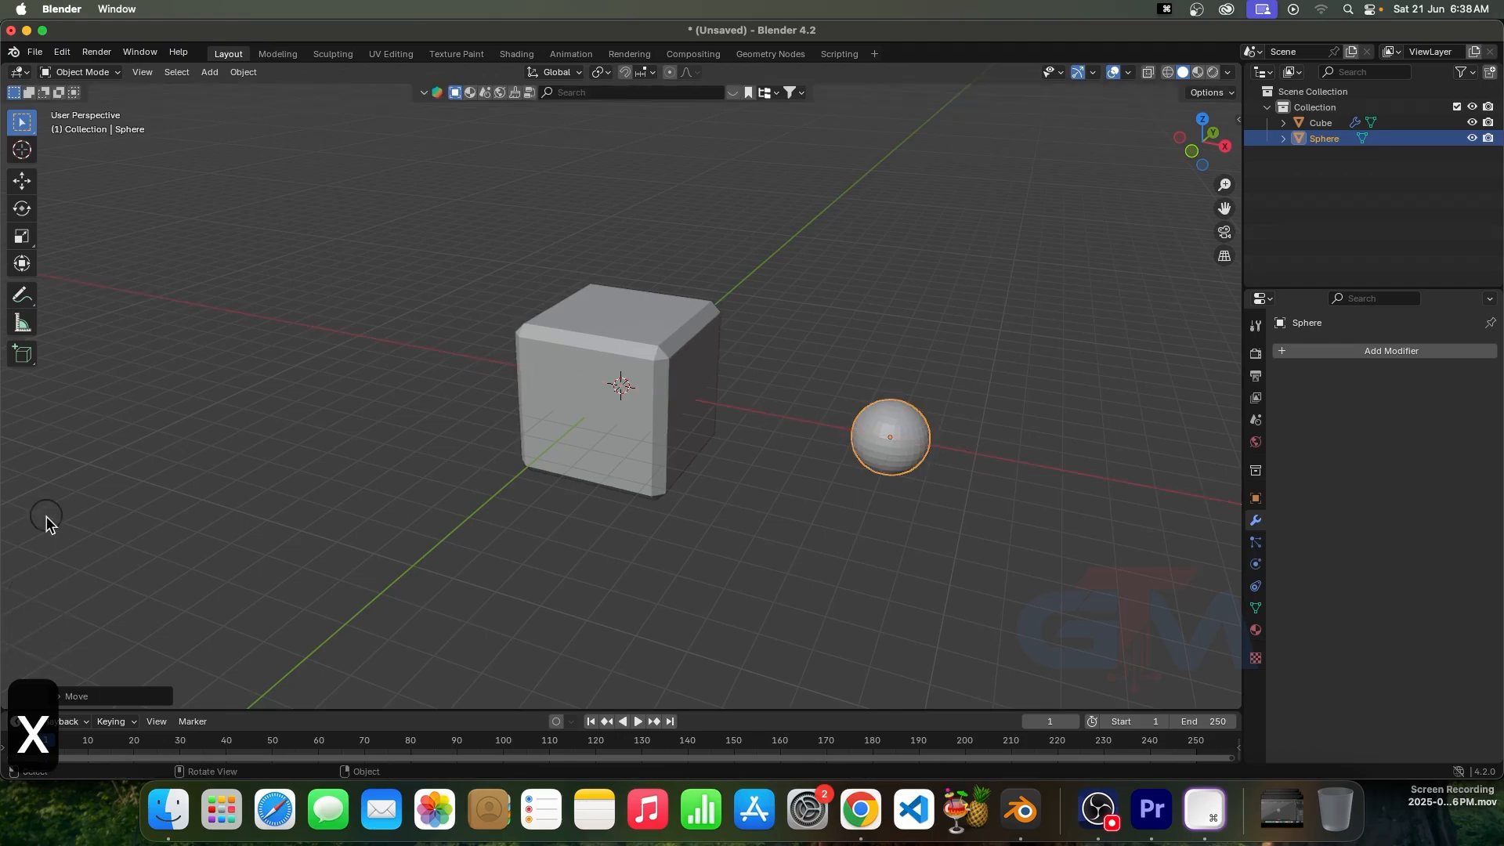
Step: Add a Bevel modifier to the UV sphere
scroll(906, 477, up, 4)
shift+middle_drag(804, 470, 552, 425)
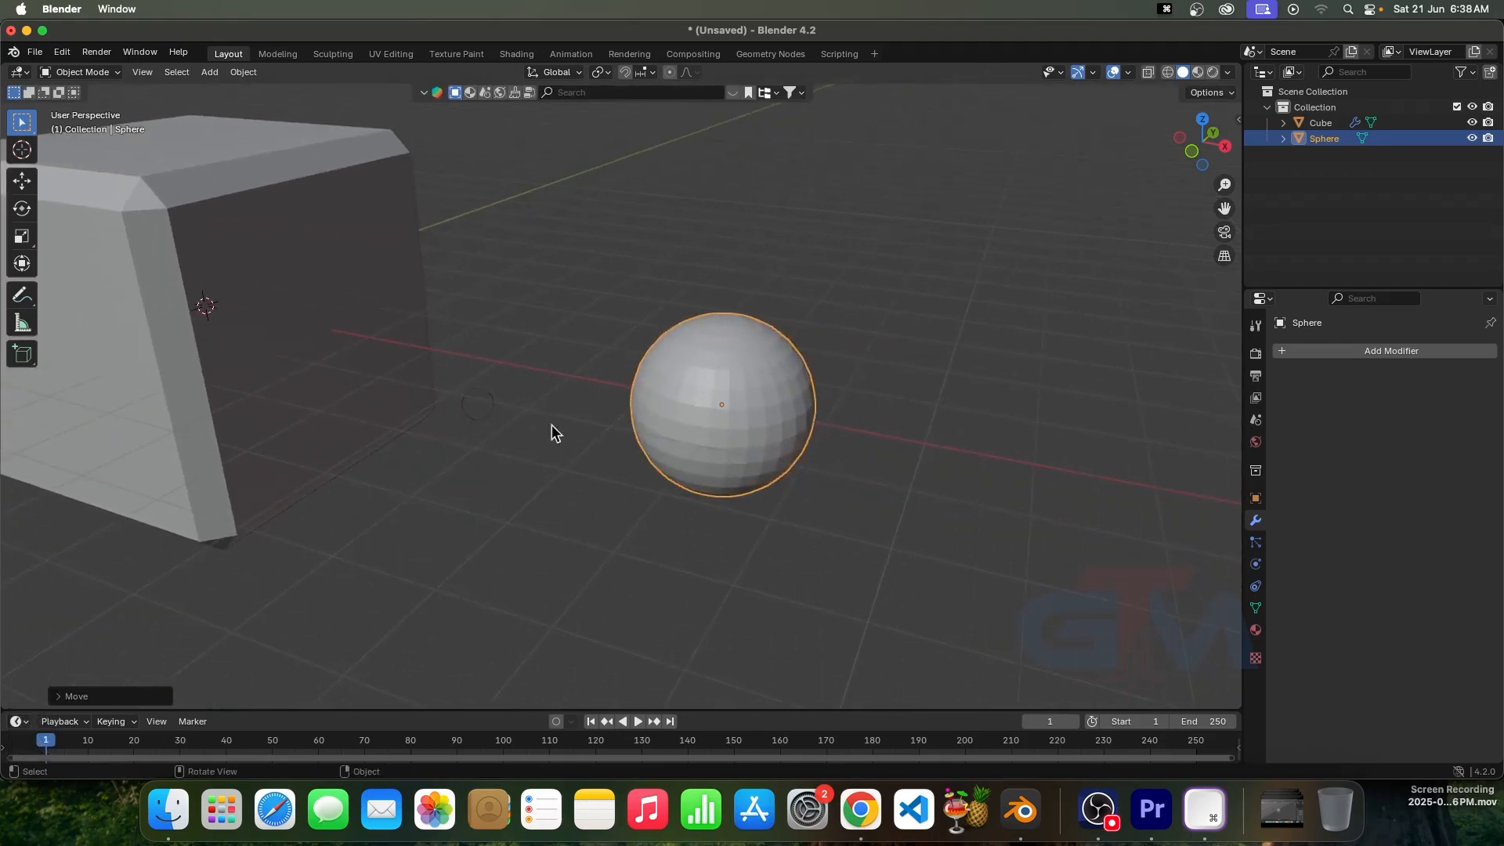
scroll(689, 450, up, 3)
shift+middle_drag(754, 462, 727, 476)
scroll(771, 518, up, 2)
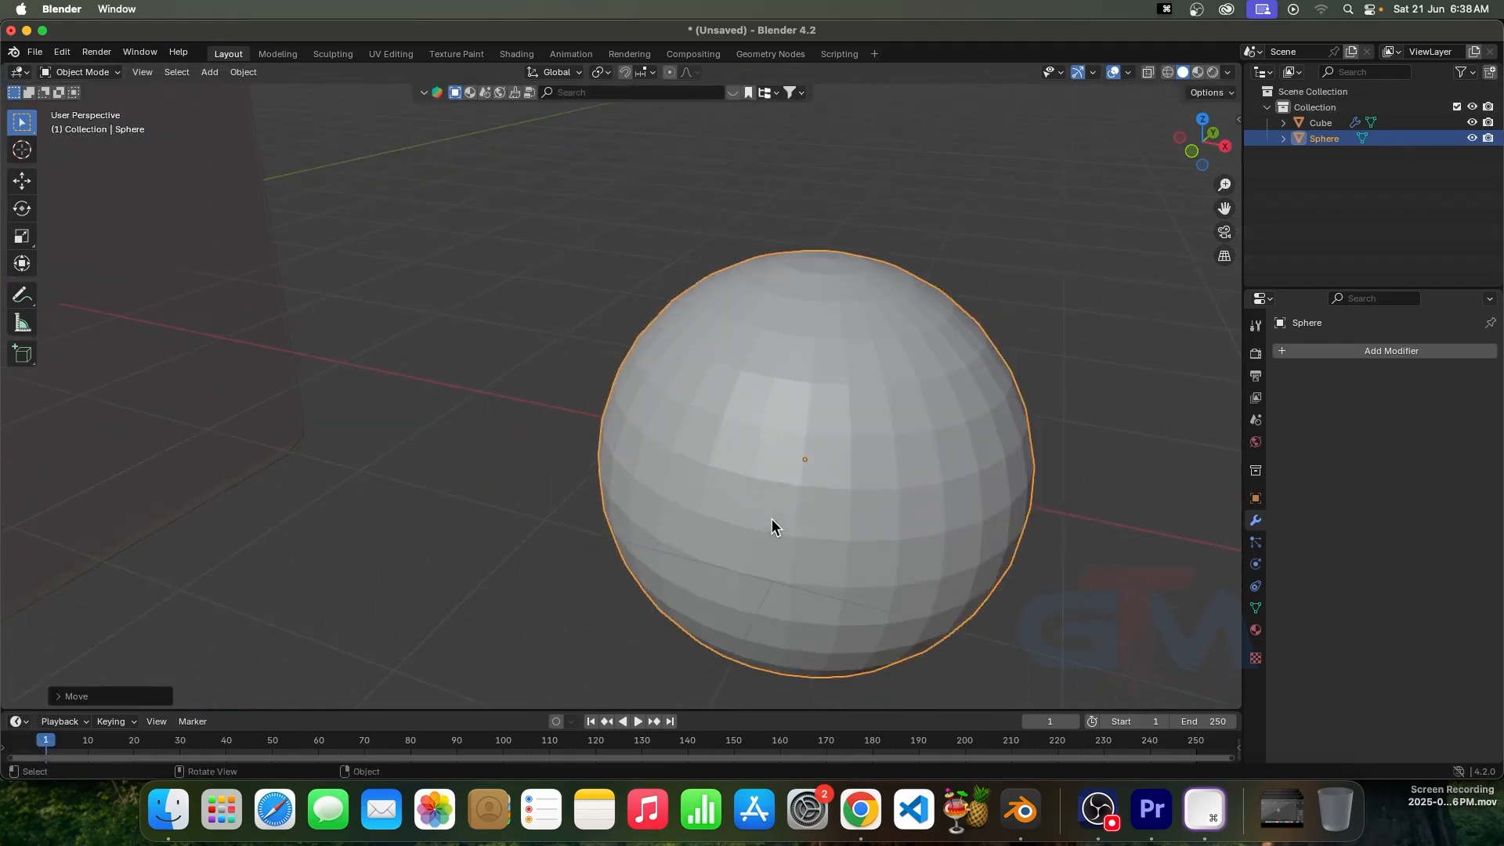
click(1412, 350)
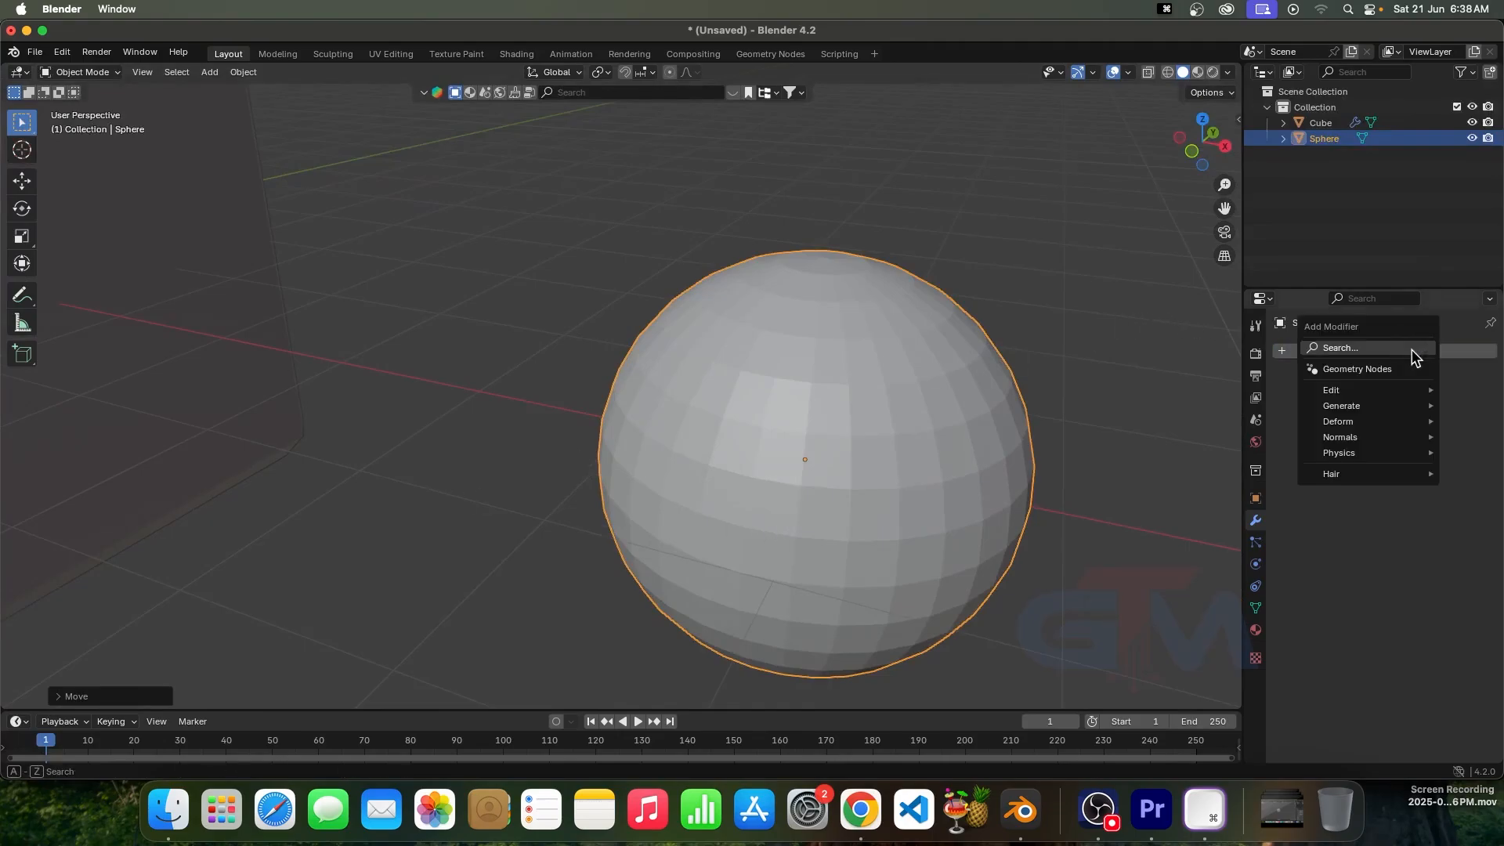
text(bev)
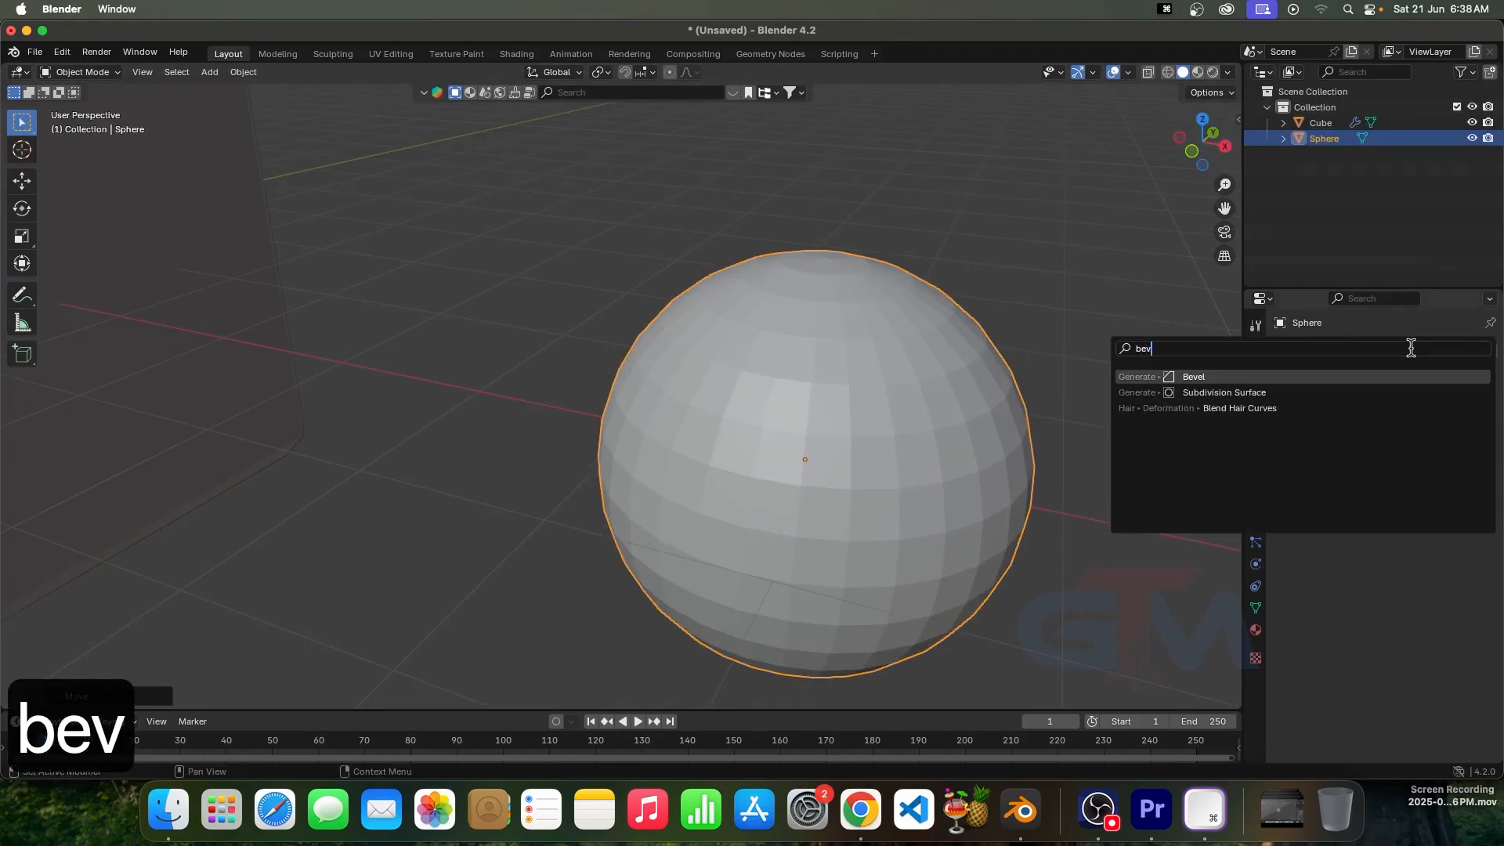
key(Return)
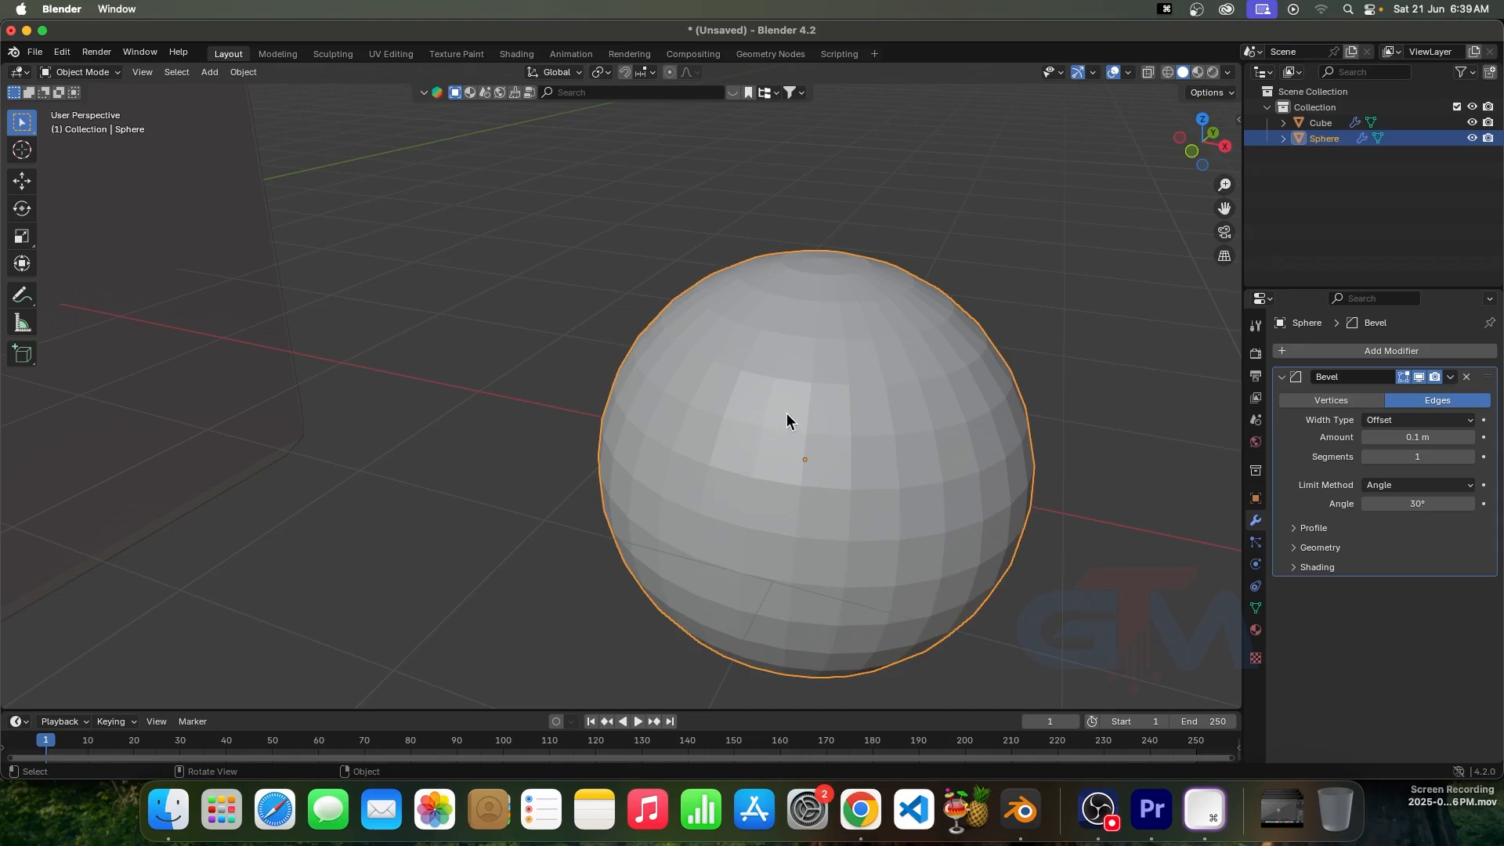
Step: Set the limit angle of the sphere's bevel to 6° and inspect the surface
click(1418, 503)
text(6)
key(Return)
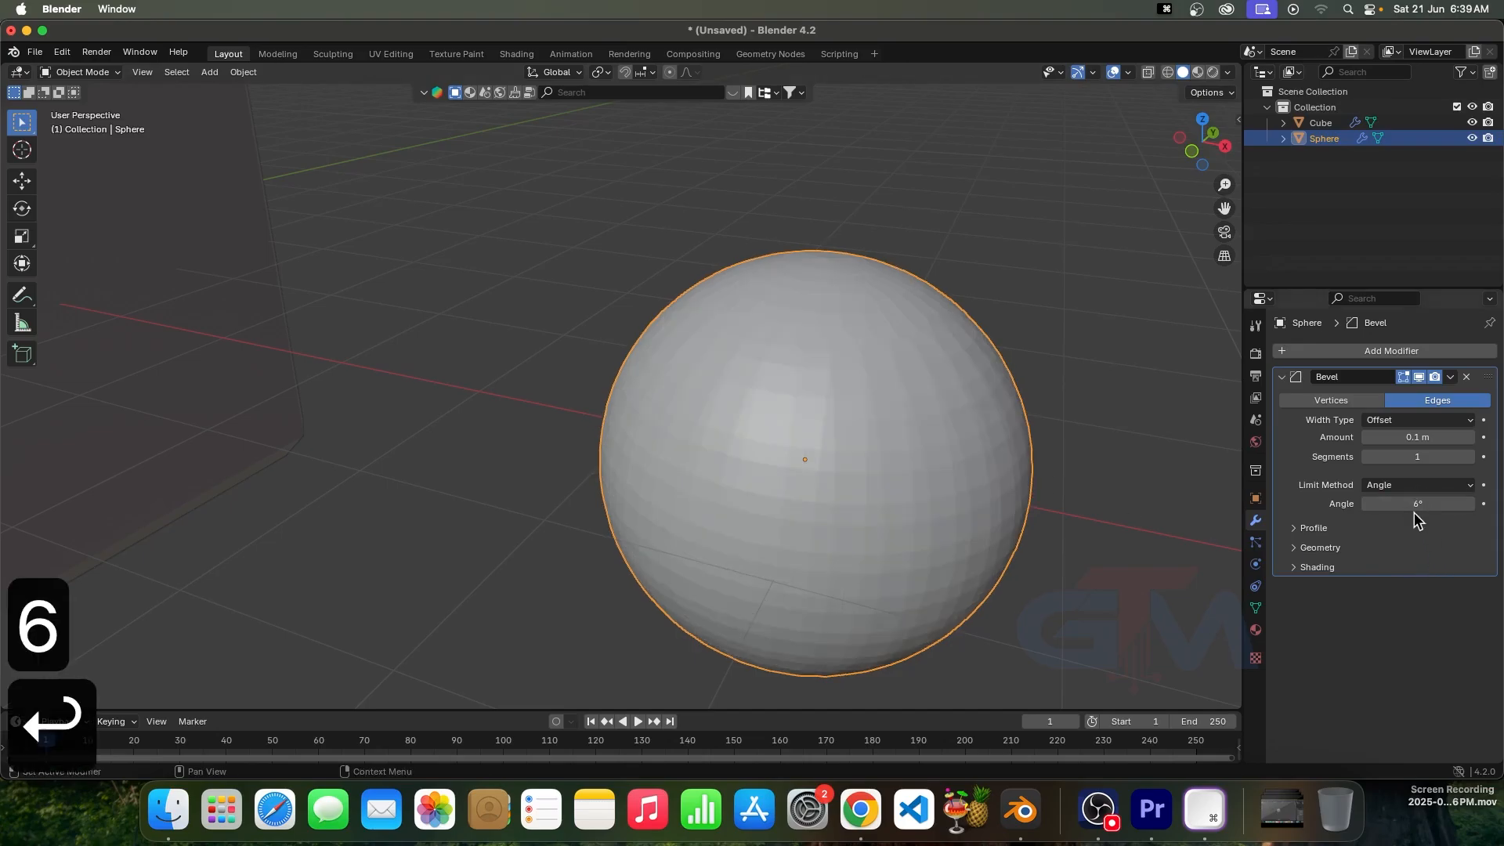
scroll(831, 498, up, 5)
scroll(821, 499, down, 8)
scroll(779, 445, up, 2)
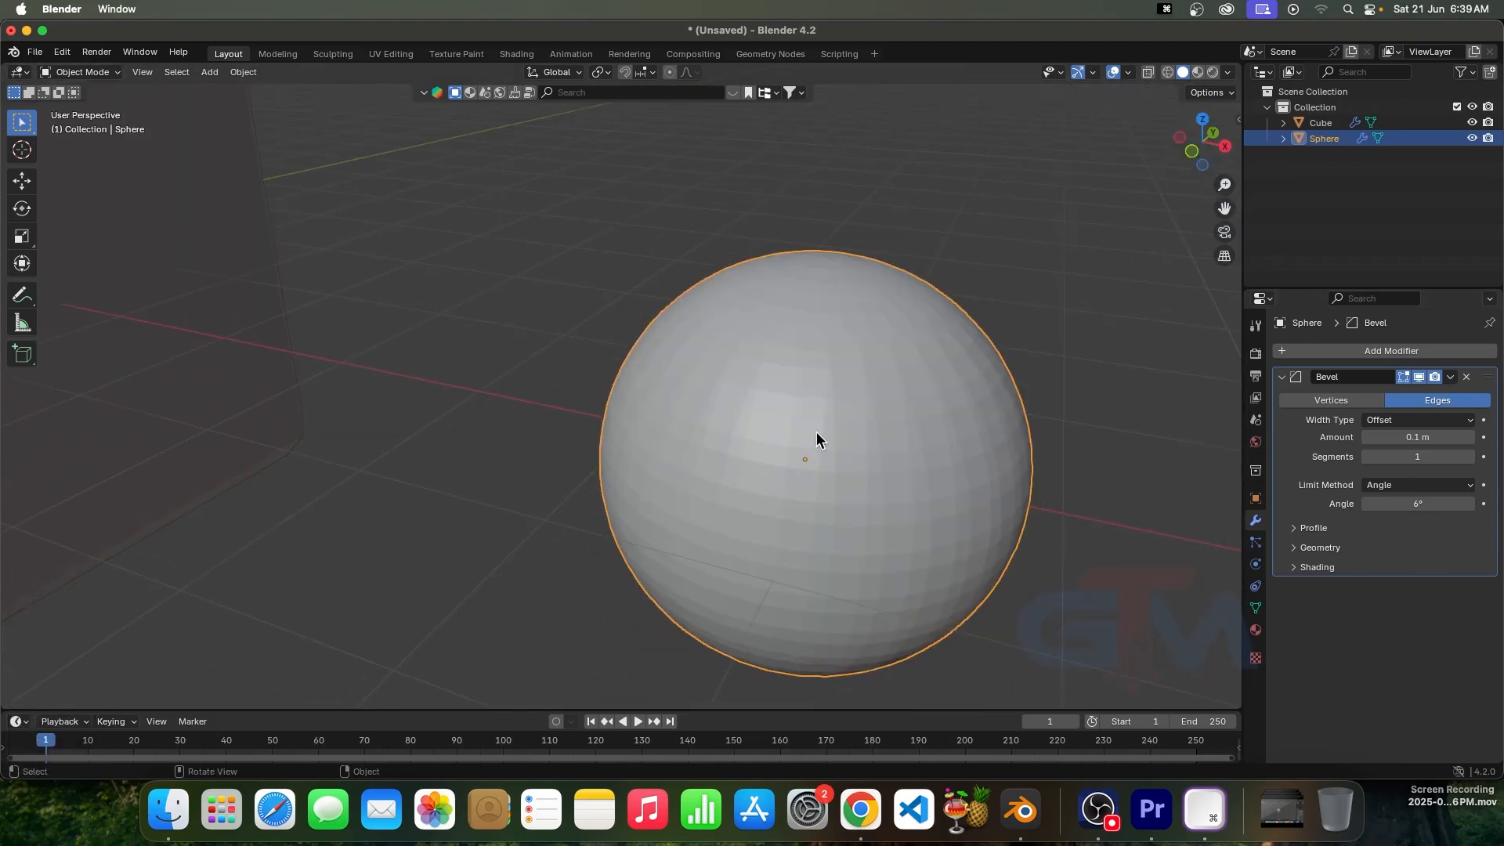
key(Tab)
key(Tab)
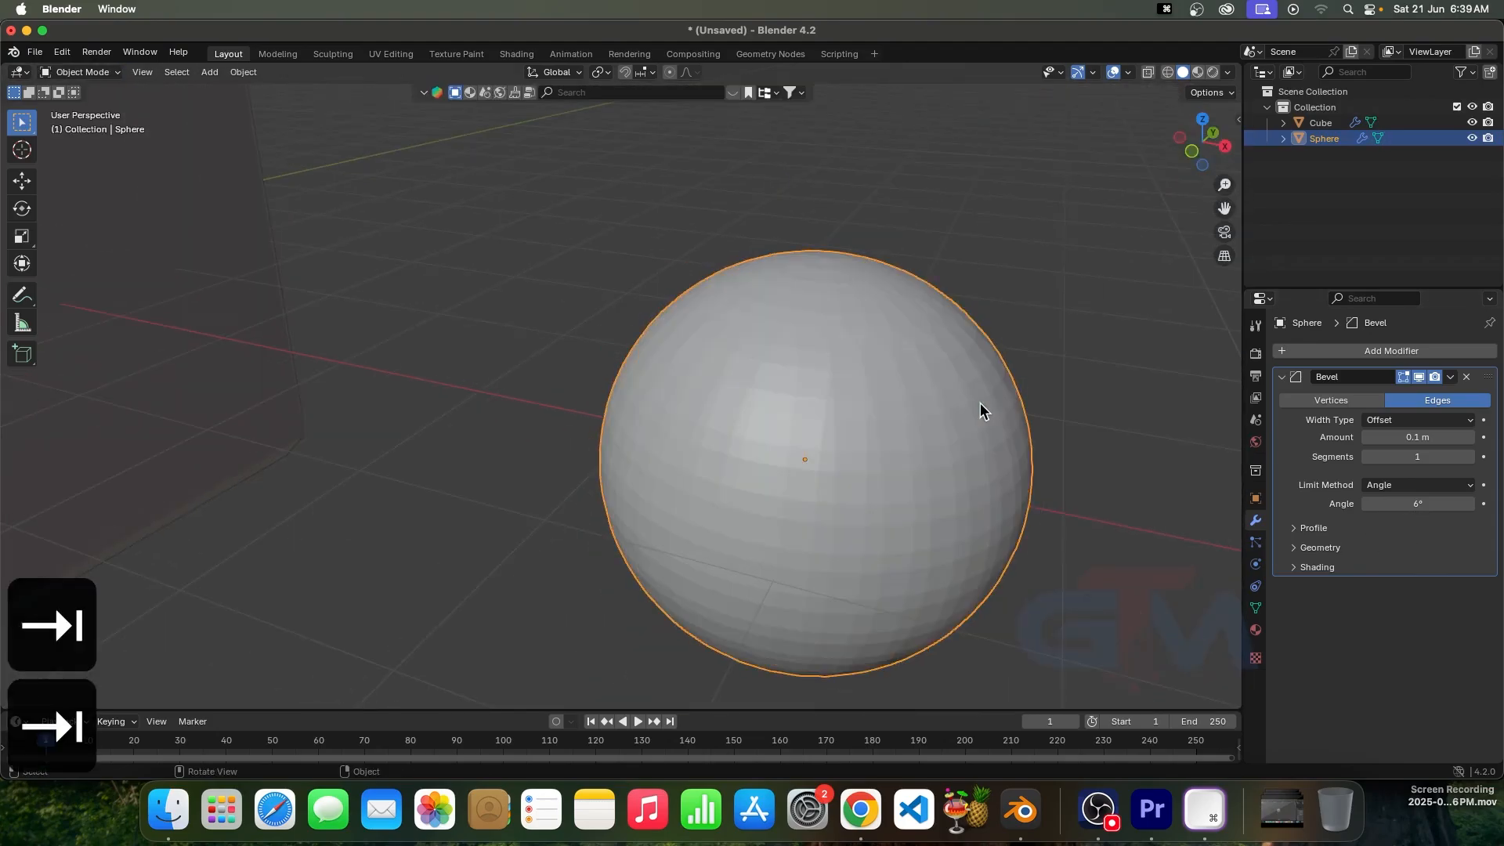
Step: Enable the wireframe in the sphere's viewport display settings
click(1256, 499)
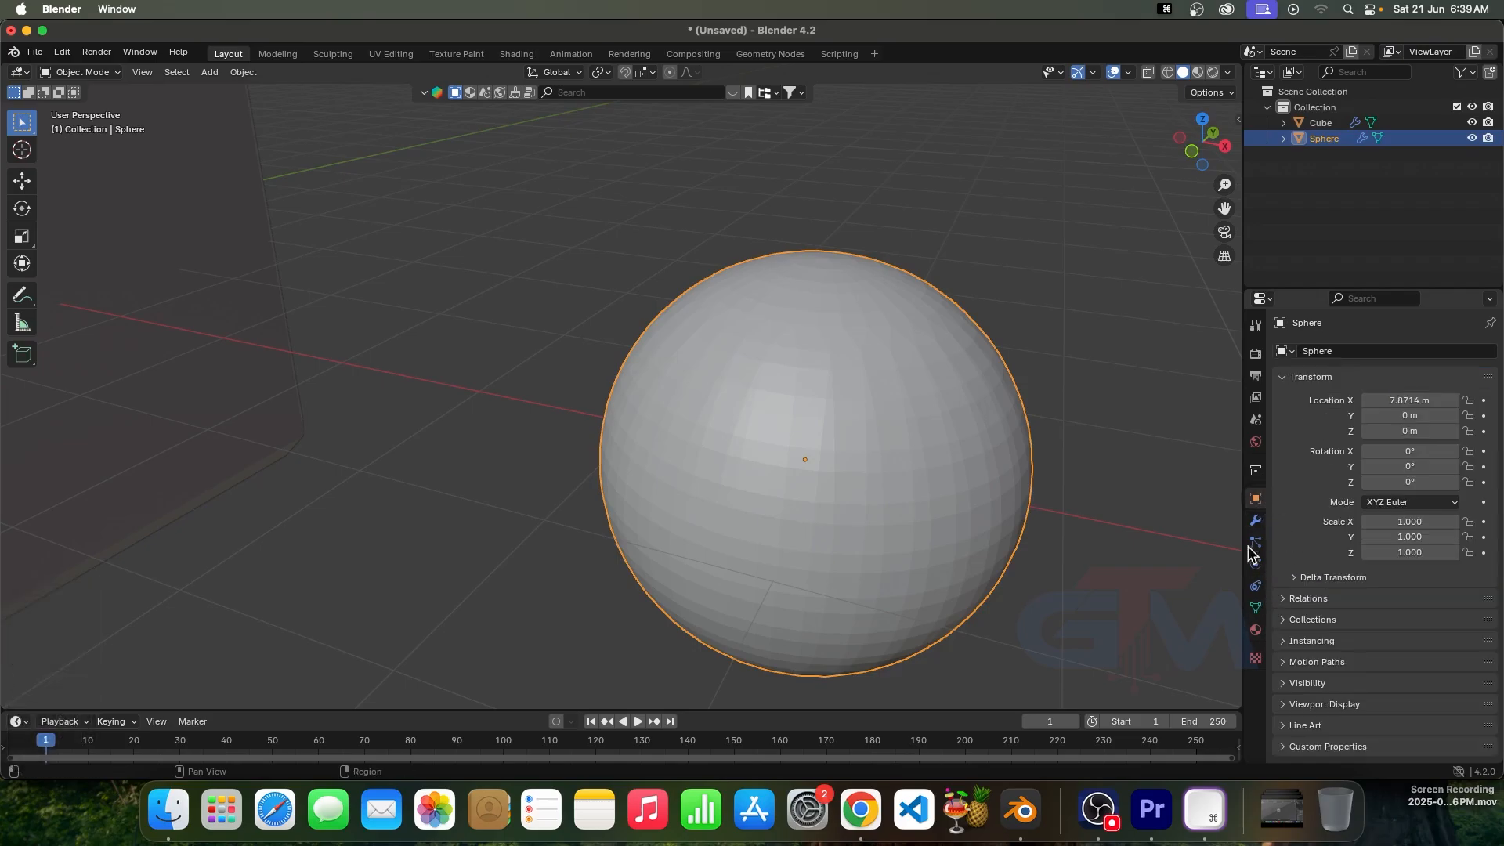
click(1290, 702)
scroll(1416, 708, down, 3)
click(1376, 673)
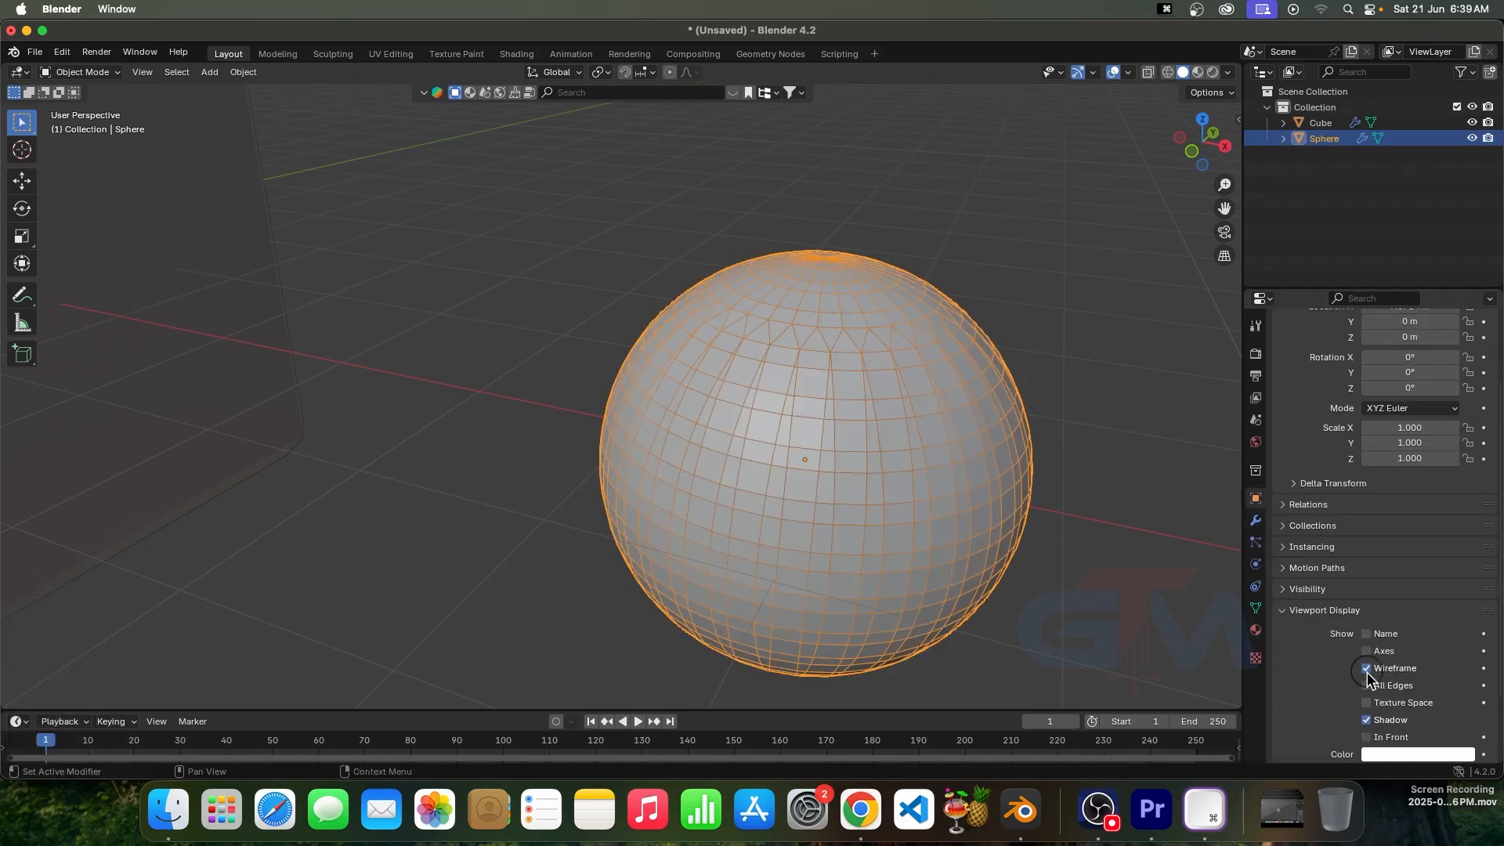
scroll(919, 511, up, 2)
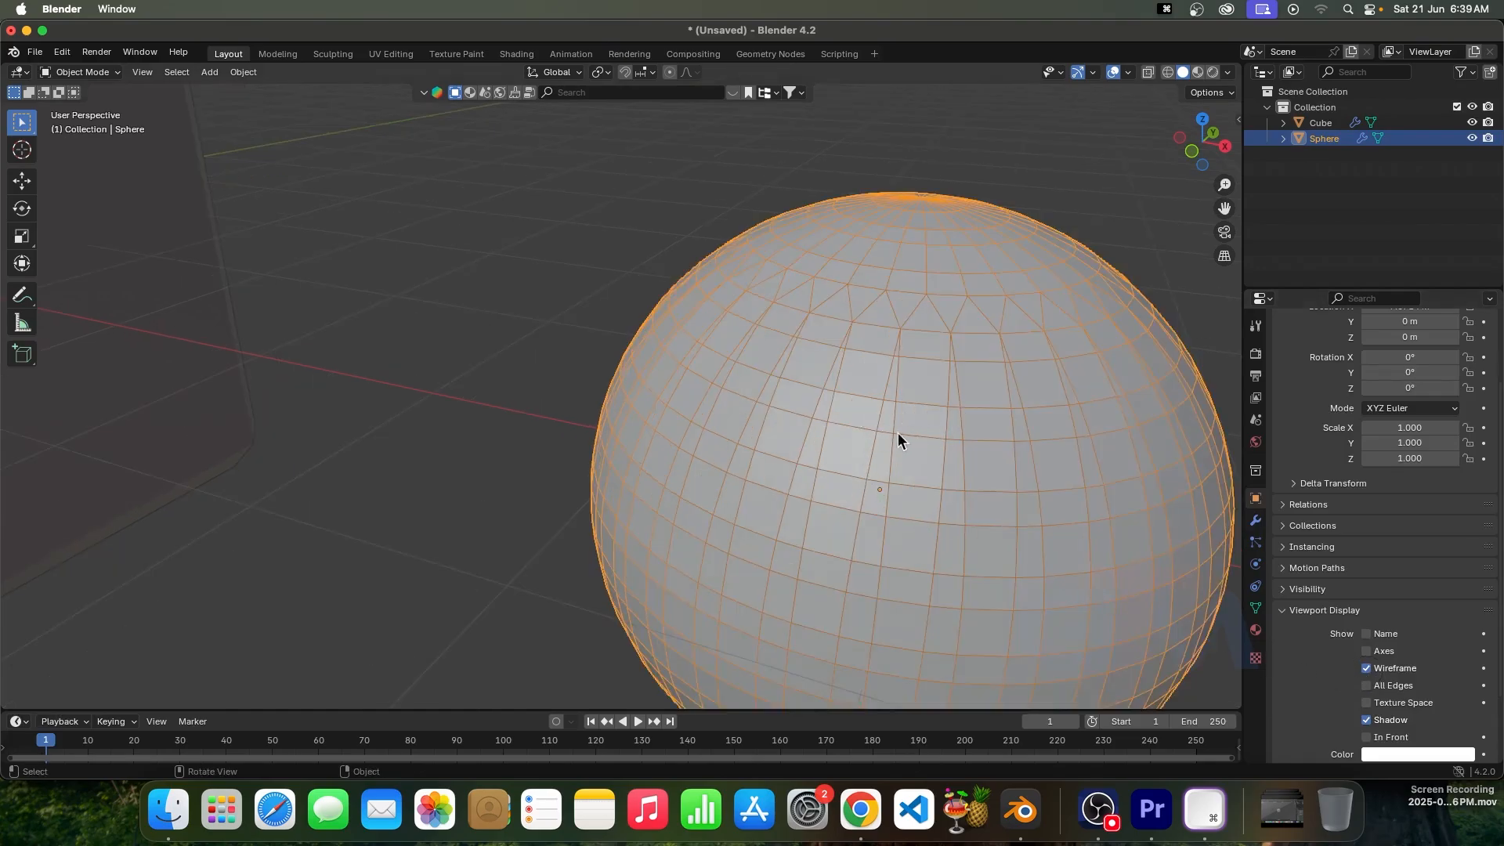
Step: Raise the limit angle of the sphere's Bevel modifier to 12°
click(1255, 526)
drag(1420, 506, 1465, 514)
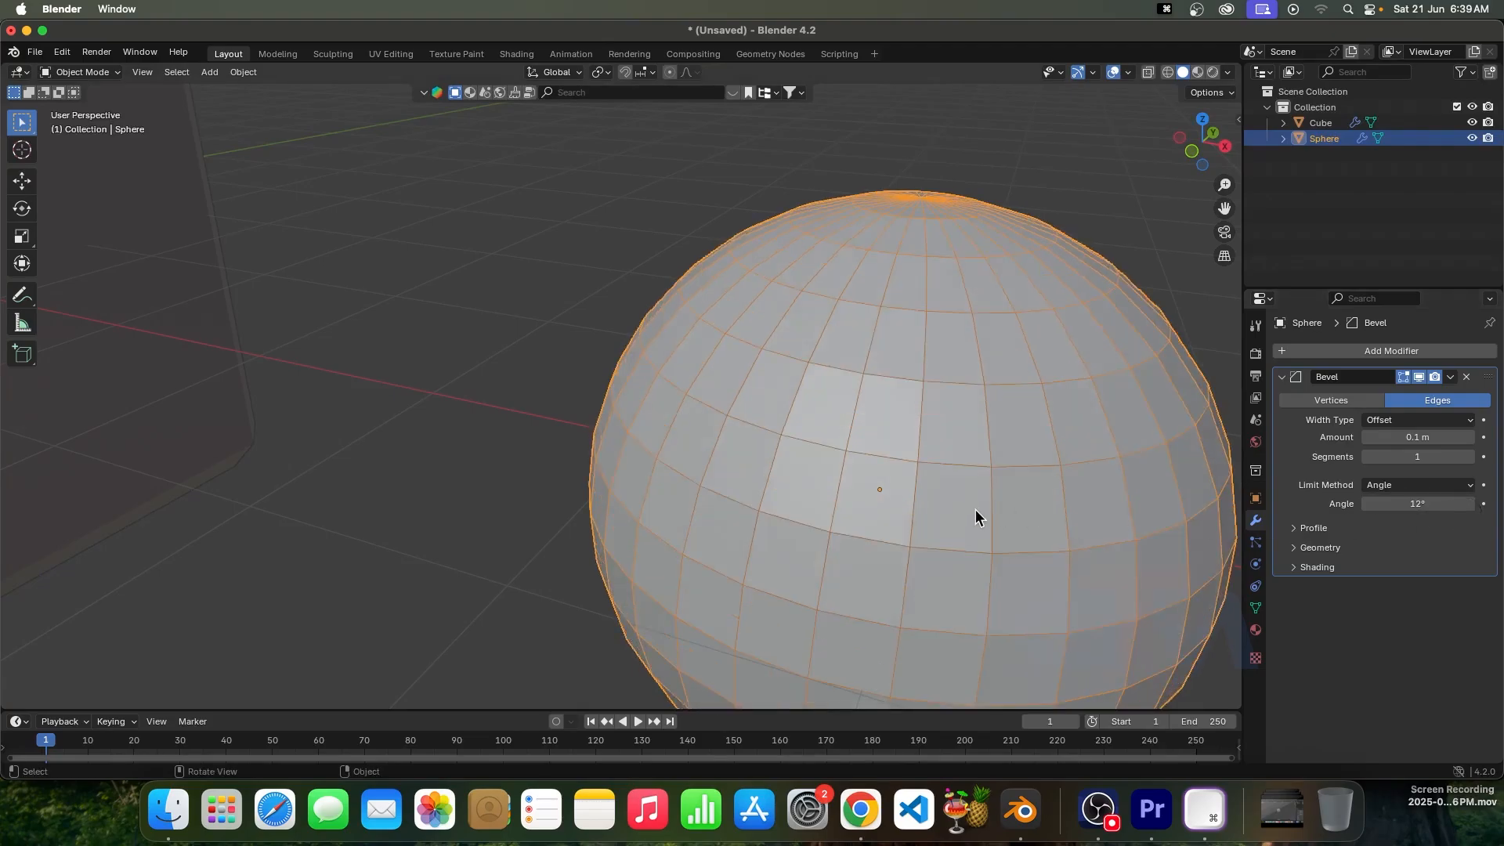
scroll(976, 509, down, 4)
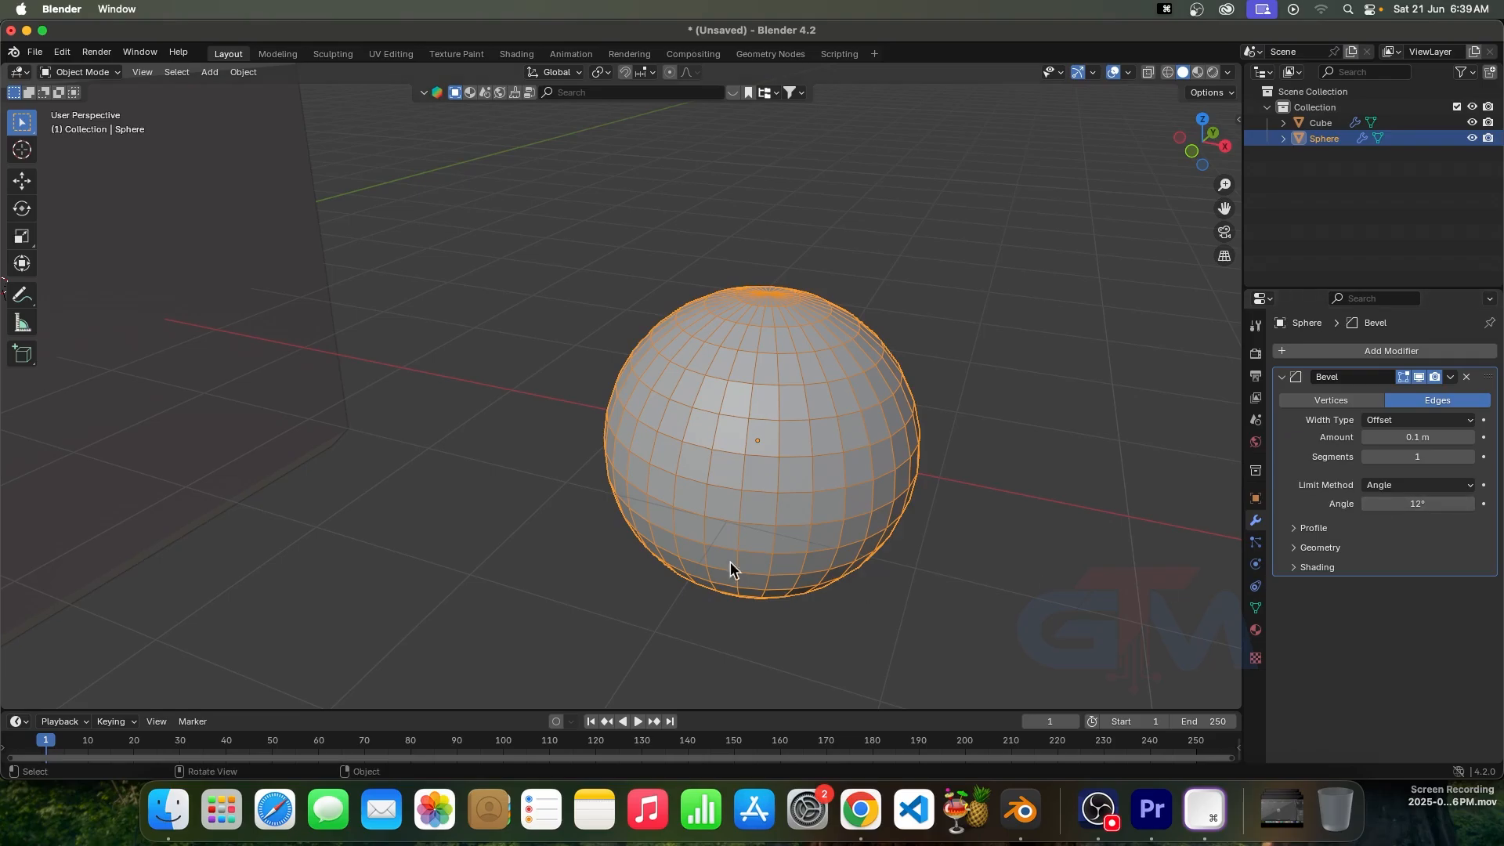
Step: Delete the sphere, then select the bevelled cube and frame it in the view
scroll(705, 541, down, 4)
key(Delete)
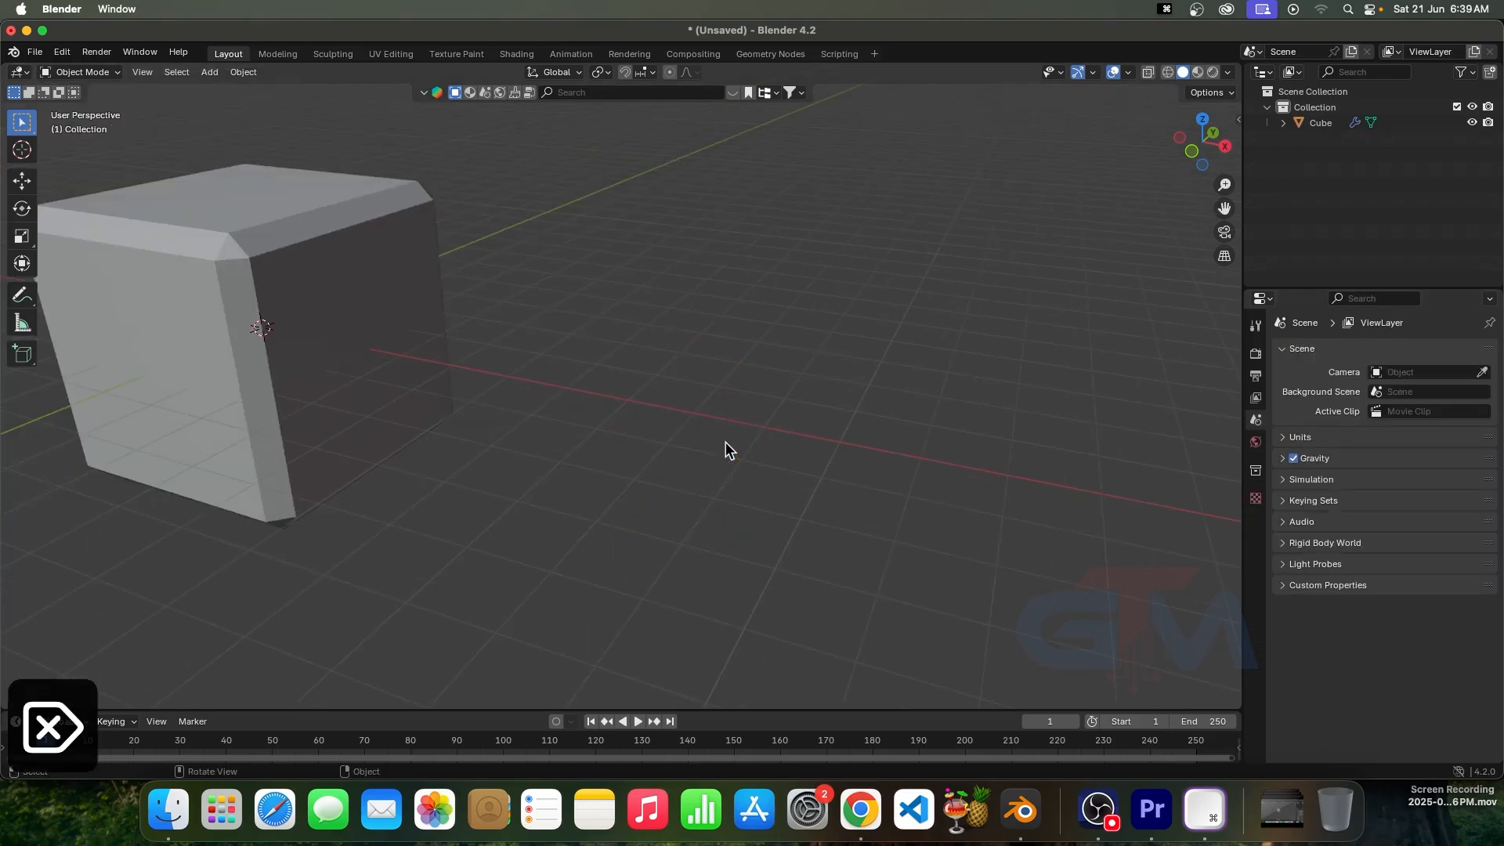
click(388, 290)
key(KP_Decimal)
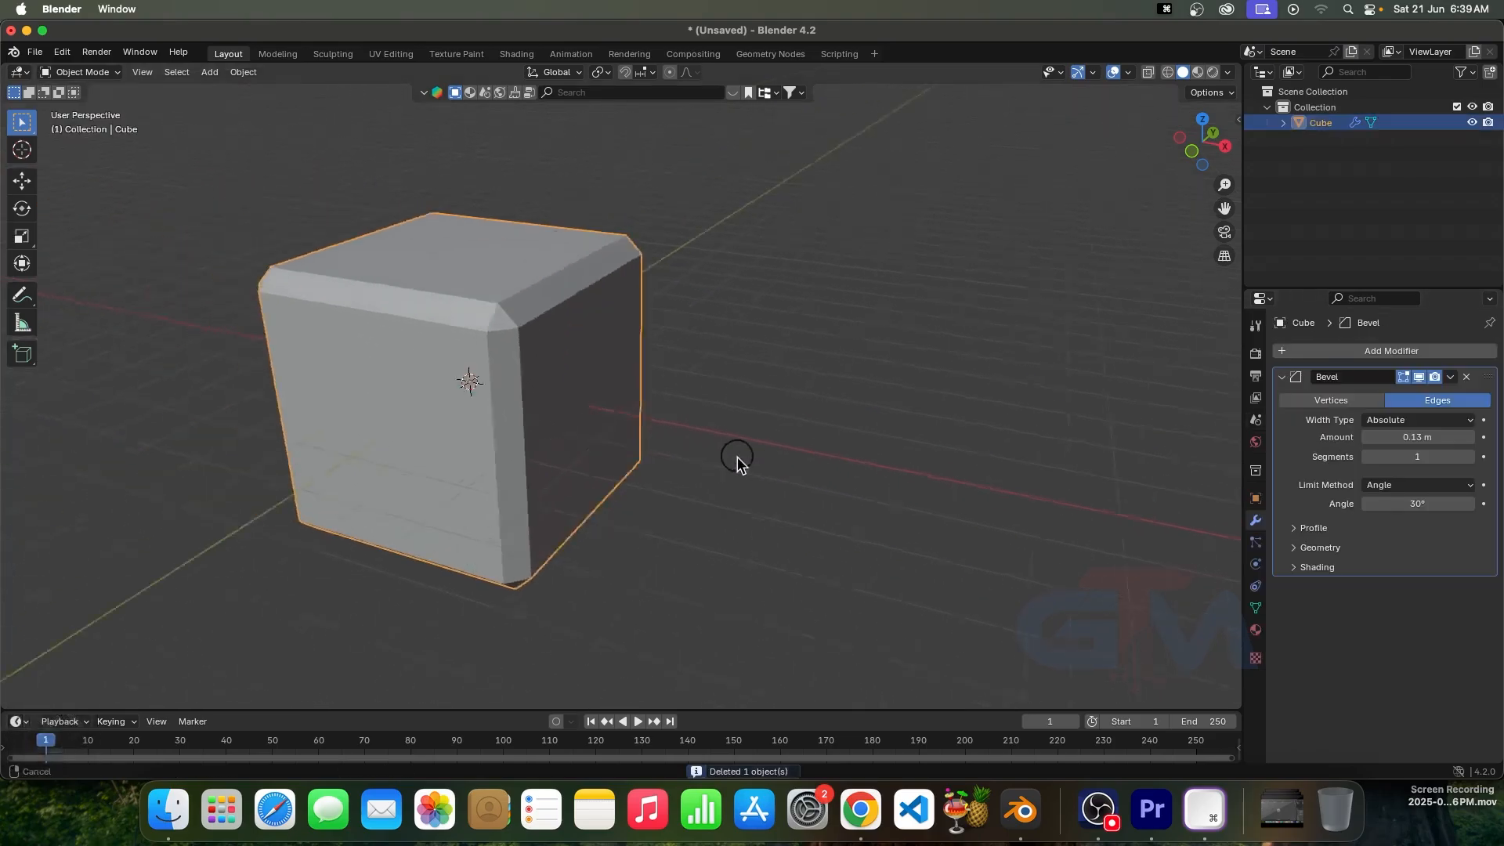
Step: Change the cube bevel's limit method to Weight and its width type to Offset
click(1377, 486)
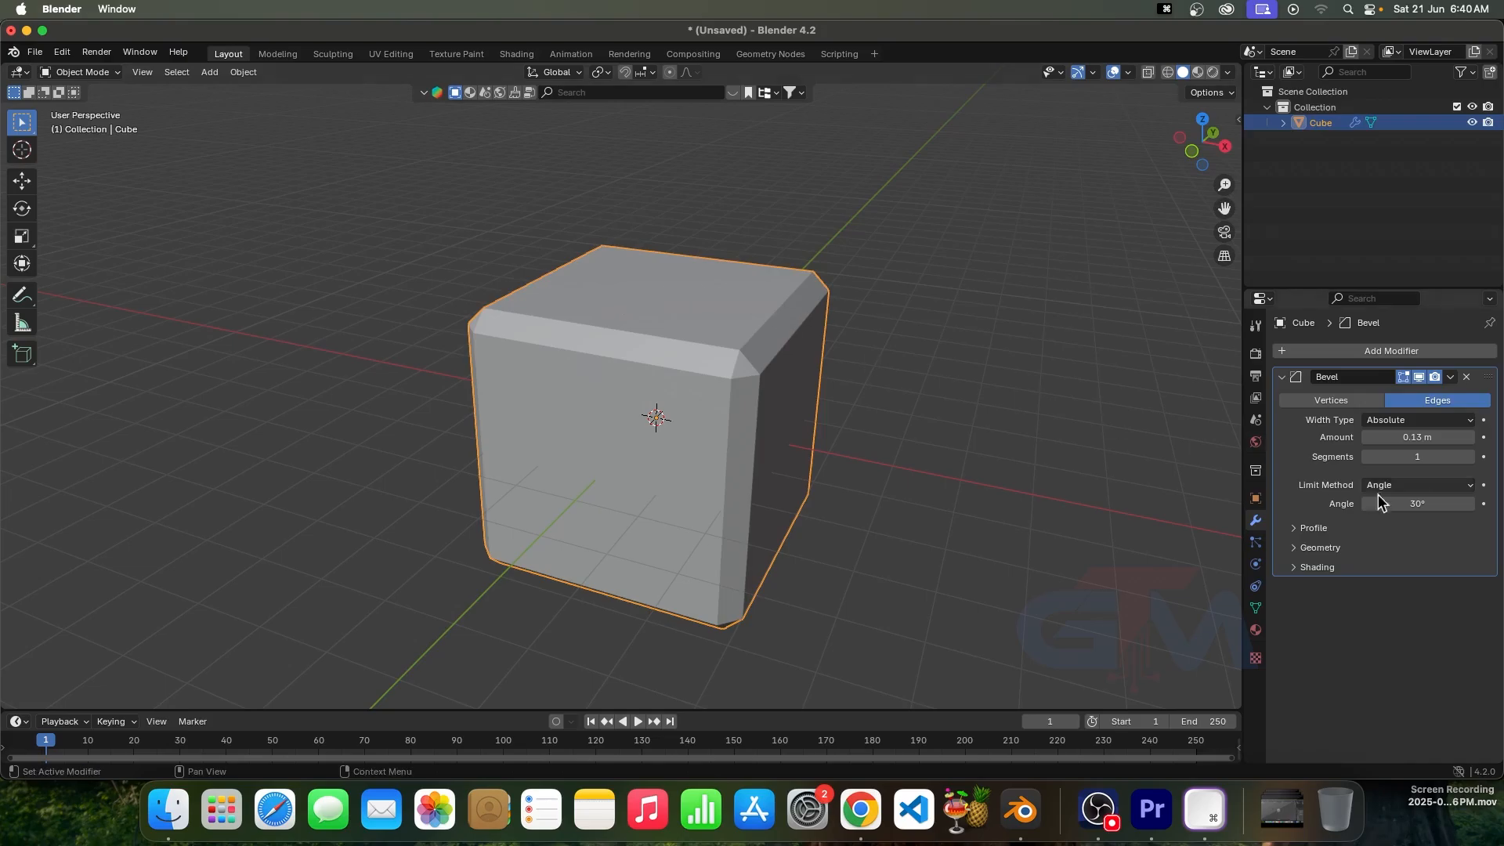
click(1404, 483)
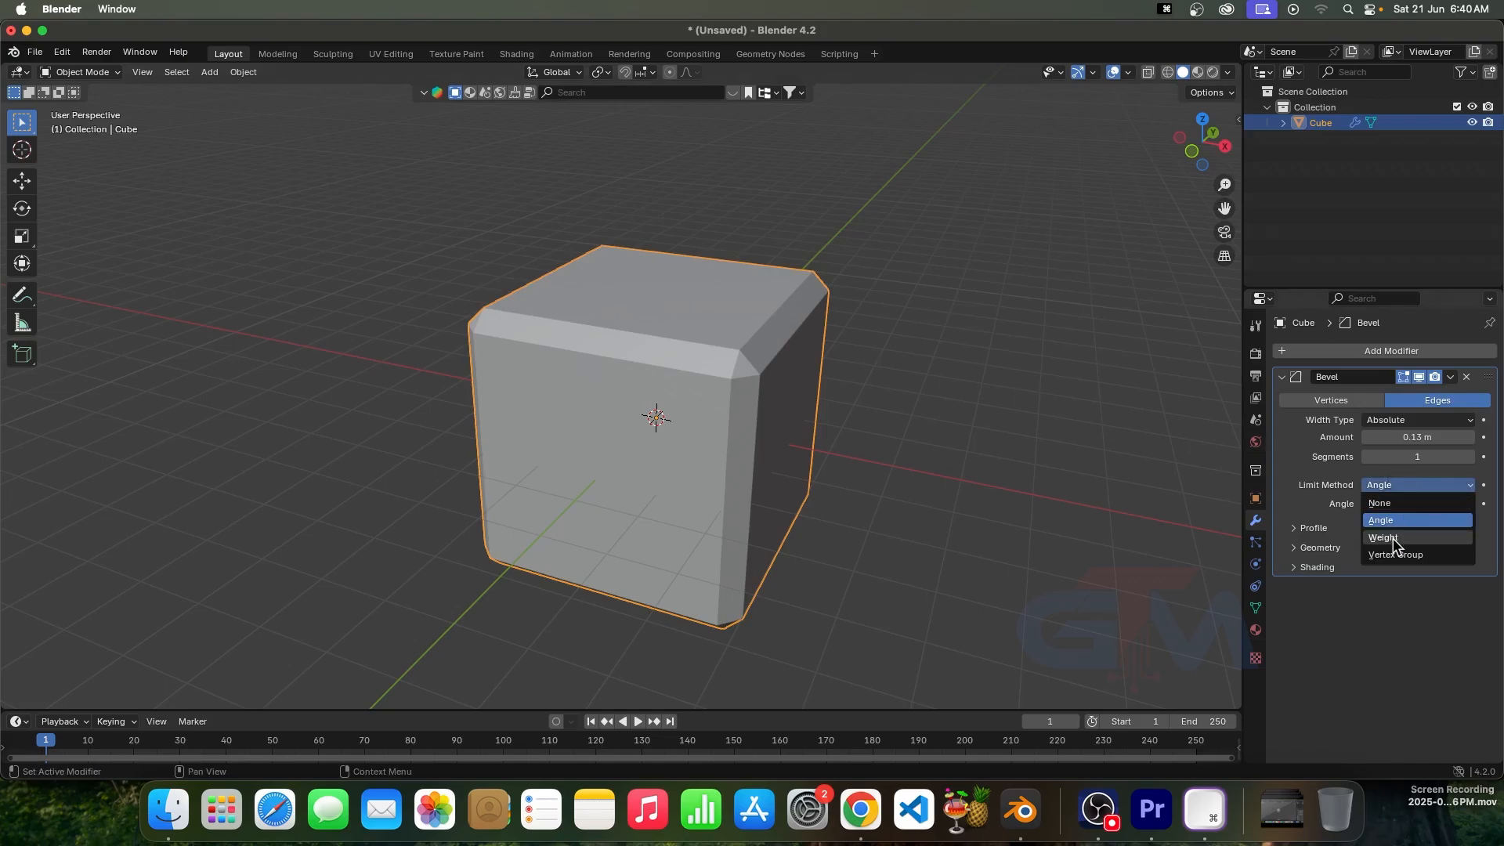
click(1393, 538)
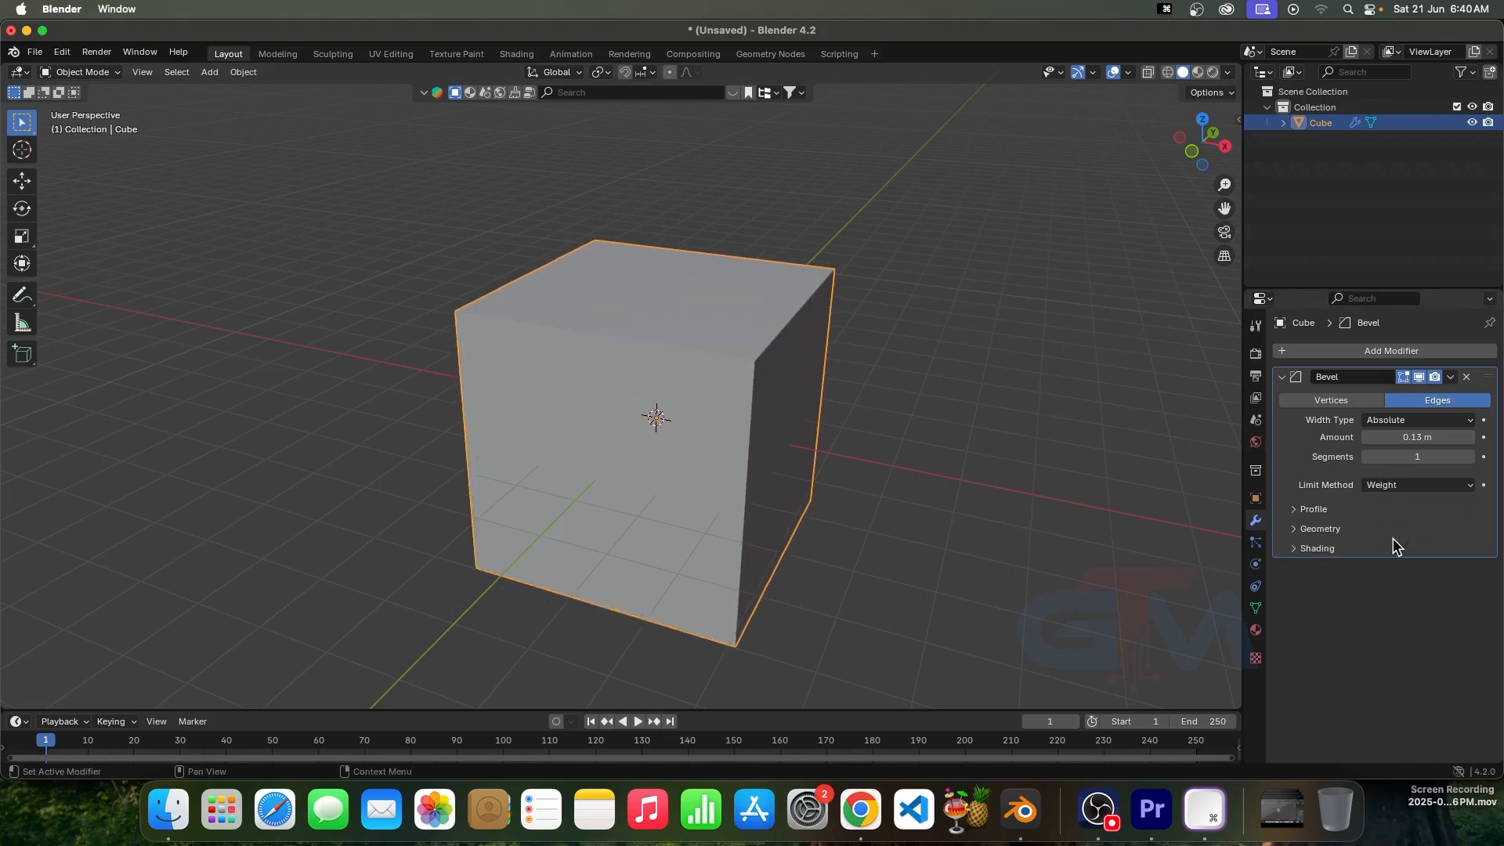
click(1407, 423)
click(1404, 437)
Step: In Edit Mode with edge selection, select the cube's upper edge on the +X side and set its bevel weight to 0.80
key(Tab)
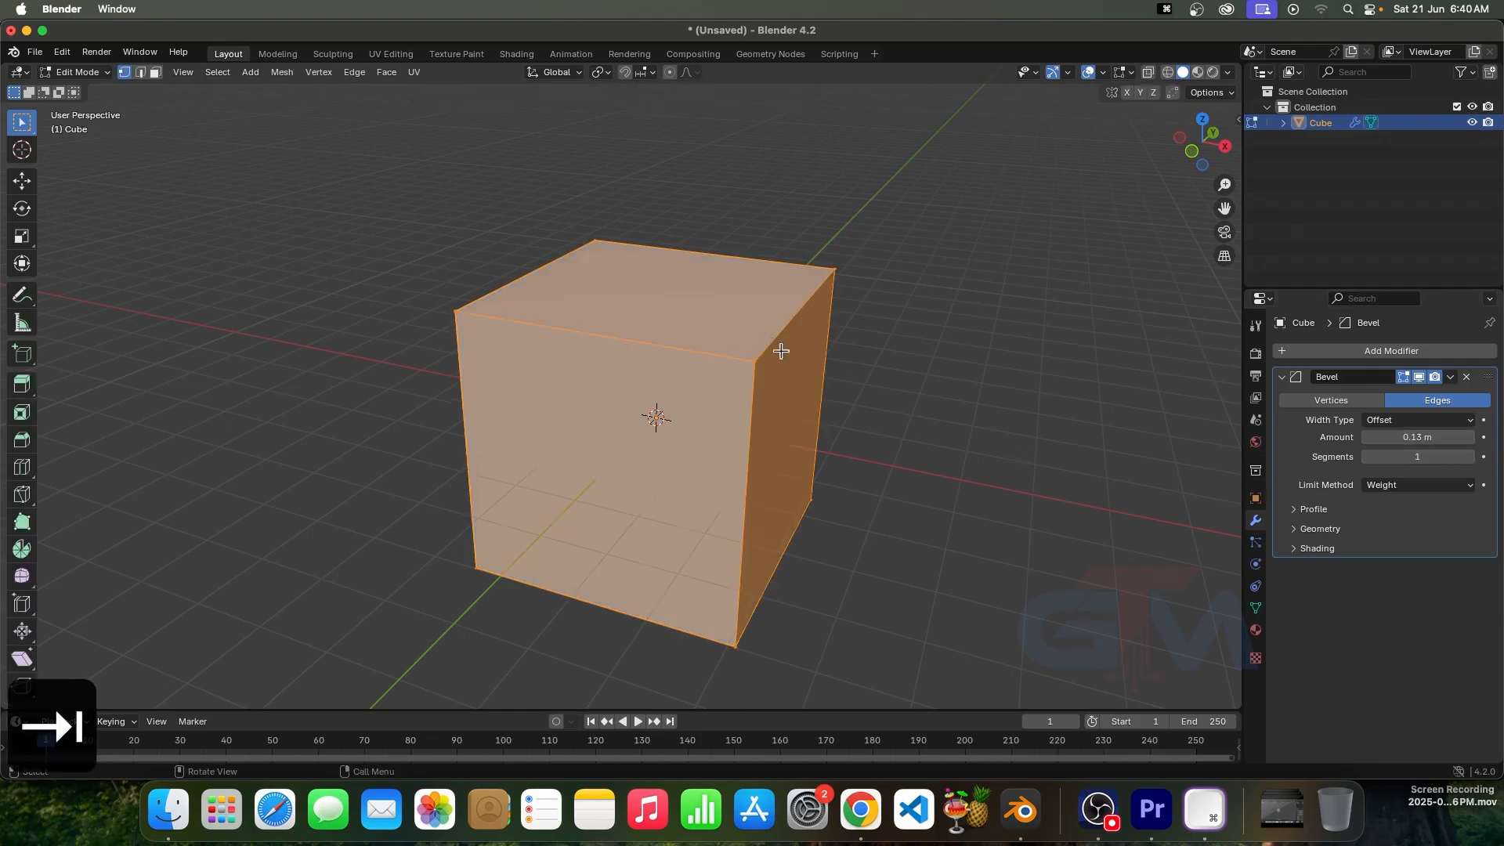
click(140, 72)
key(alt+a)
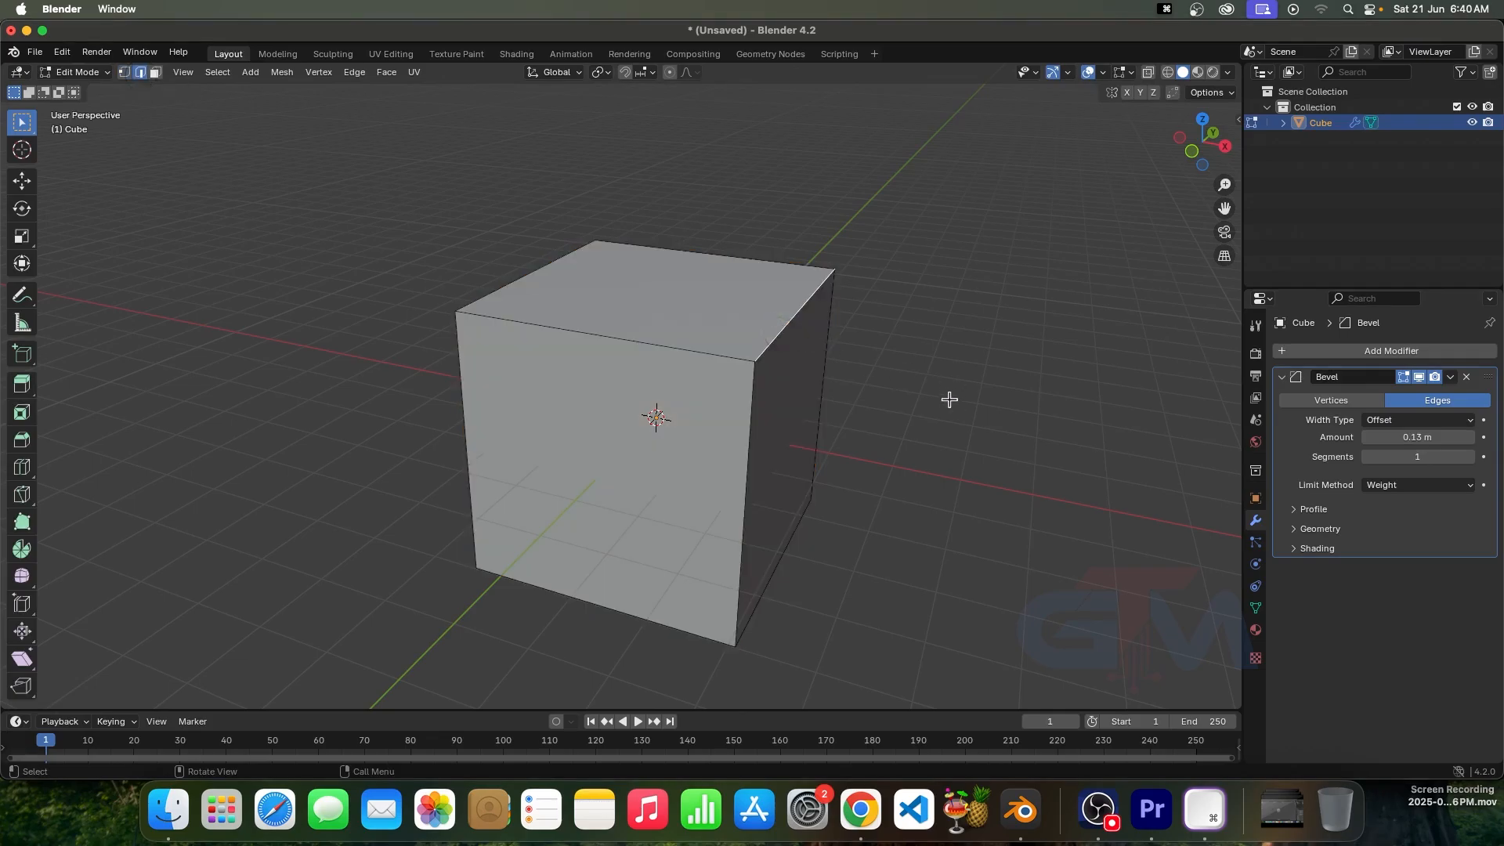
key(n)
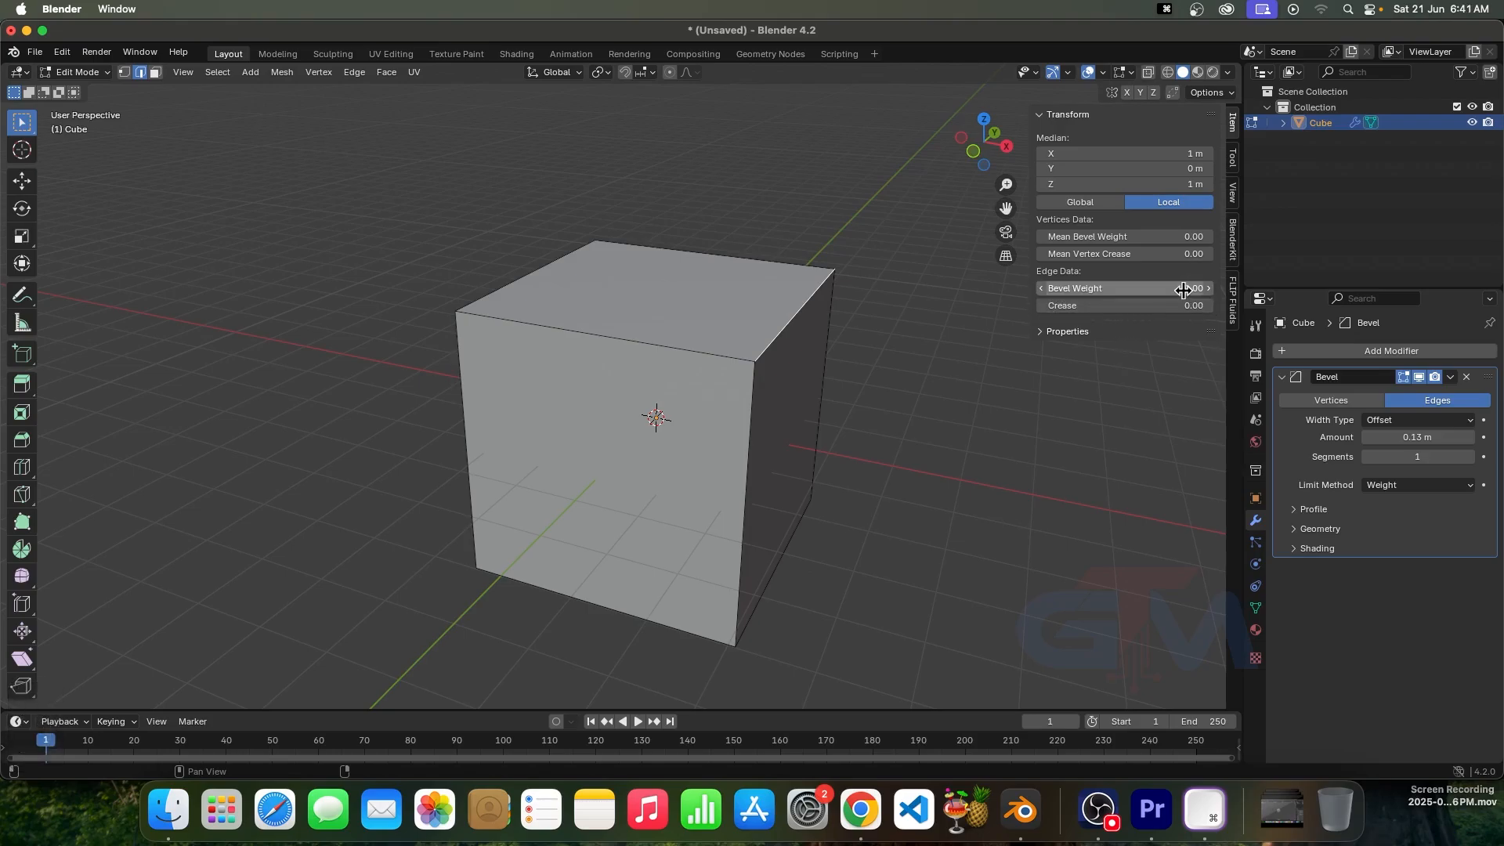
drag(1182, 288, 1318, 290)
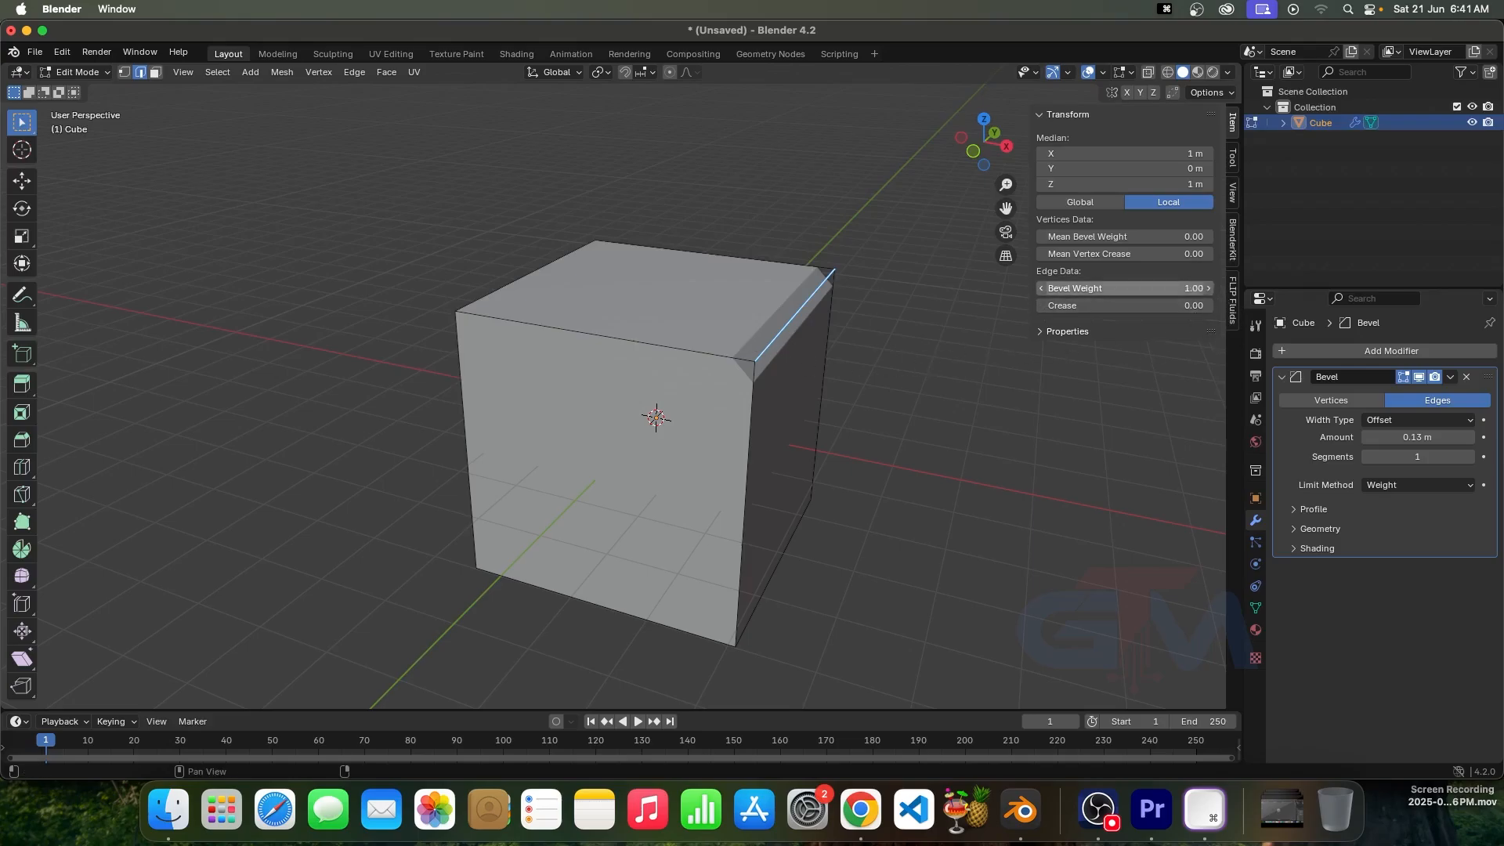
drag(1202, 290, 1186, 290)
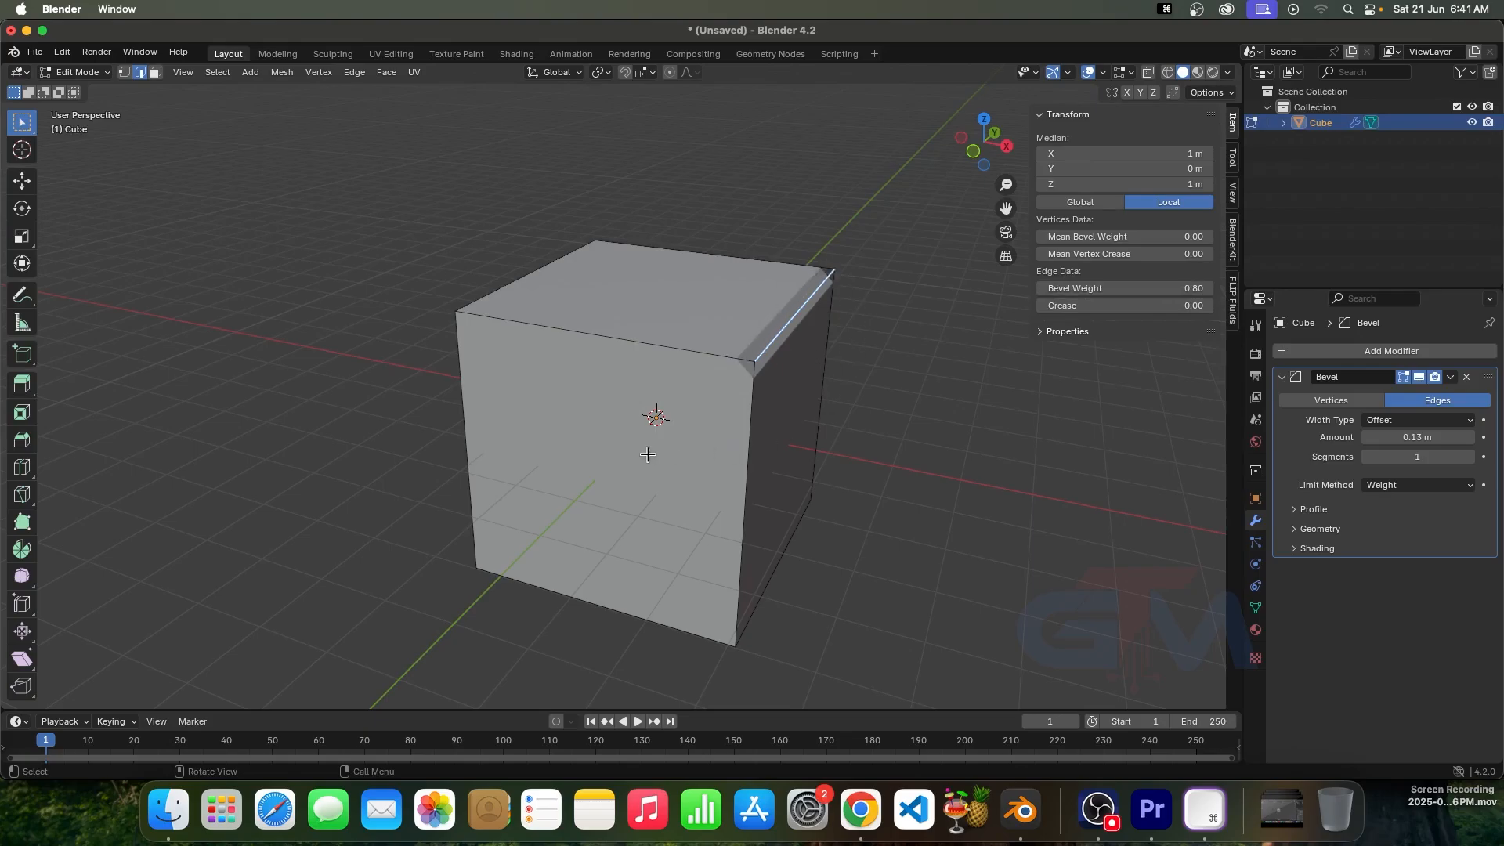
Step: Select the cube's upper edge on the -Y side and set its bevel weight to 0.09
middle_drag(651, 454, 662, 417)
click(666, 354)
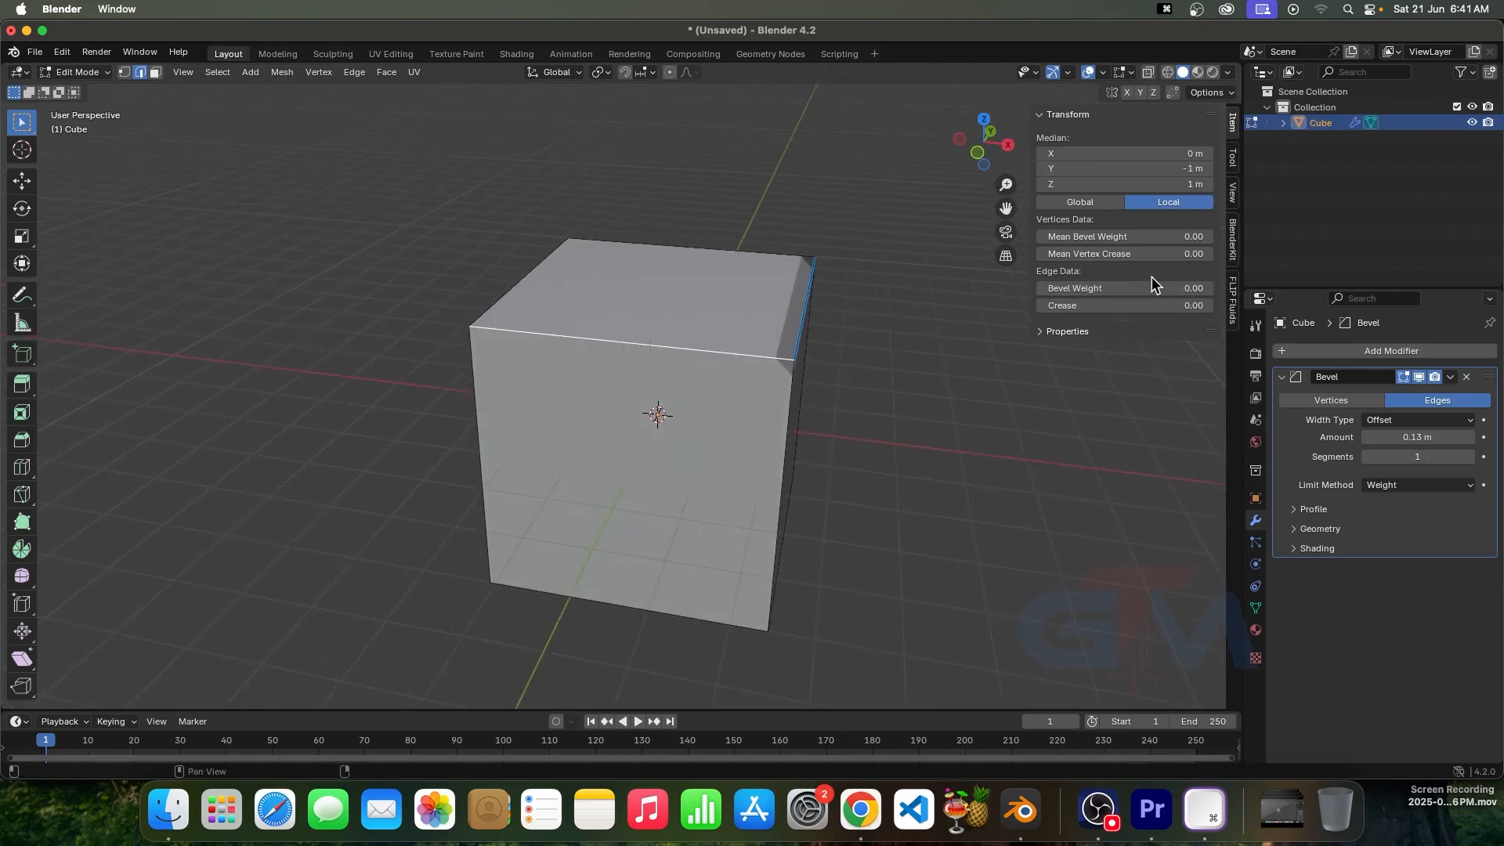
drag(1184, 288, 1191, 291)
middle_drag(701, 299, 800, 312)
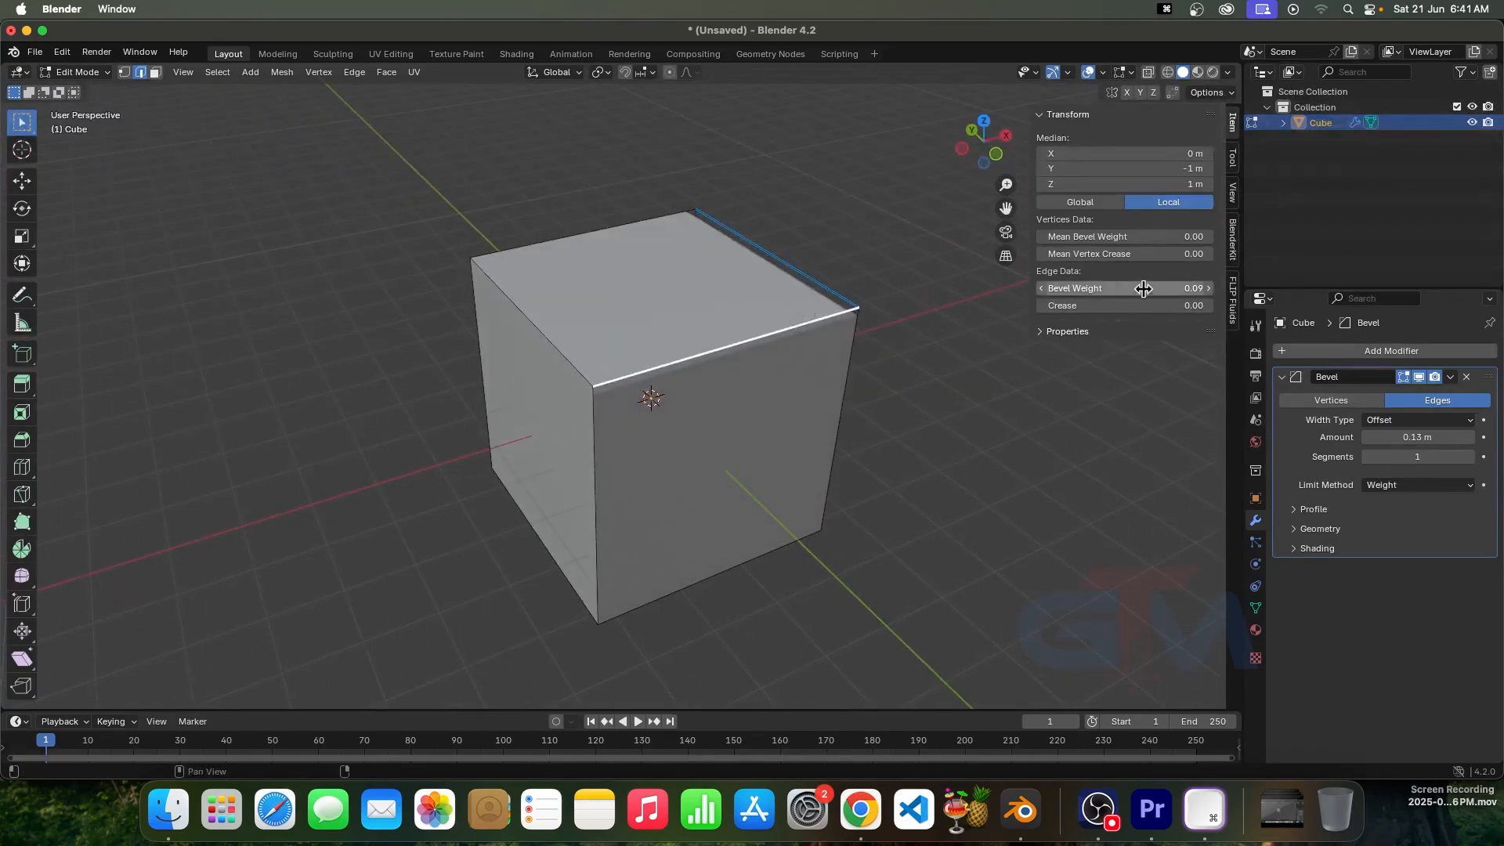
Step: Set the bevel weight of the cube's upper edge on the -X side to 1.00, and return to Object Mode
scroll(828, 379, up, 3)
middle_drag(742, 407, 797, 375)
click(491, 351)
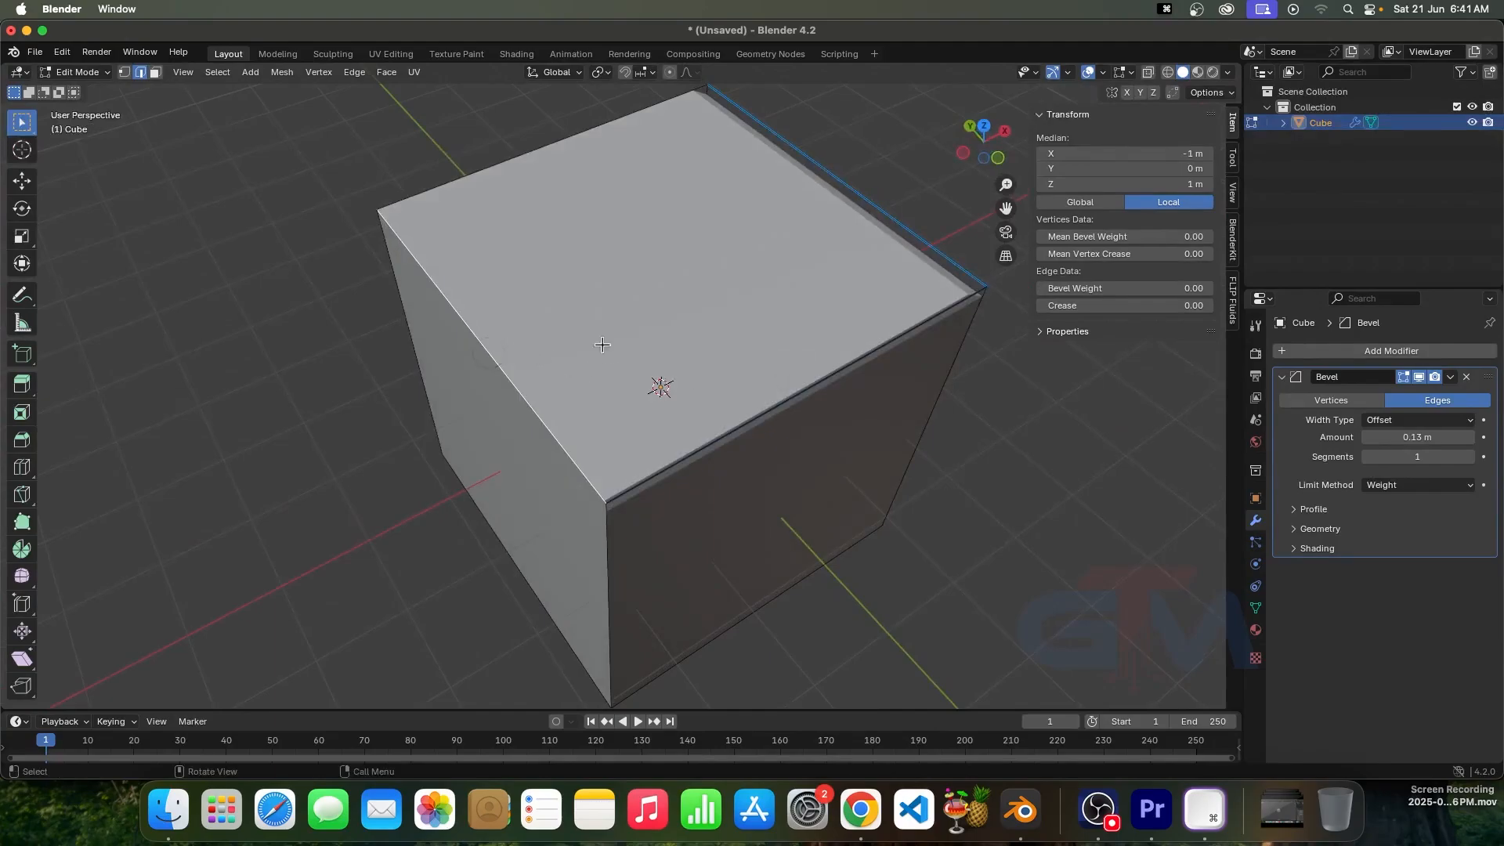
drag(1191, 288, 1306, 290)
middle_drag(709, 454, 737, 365)
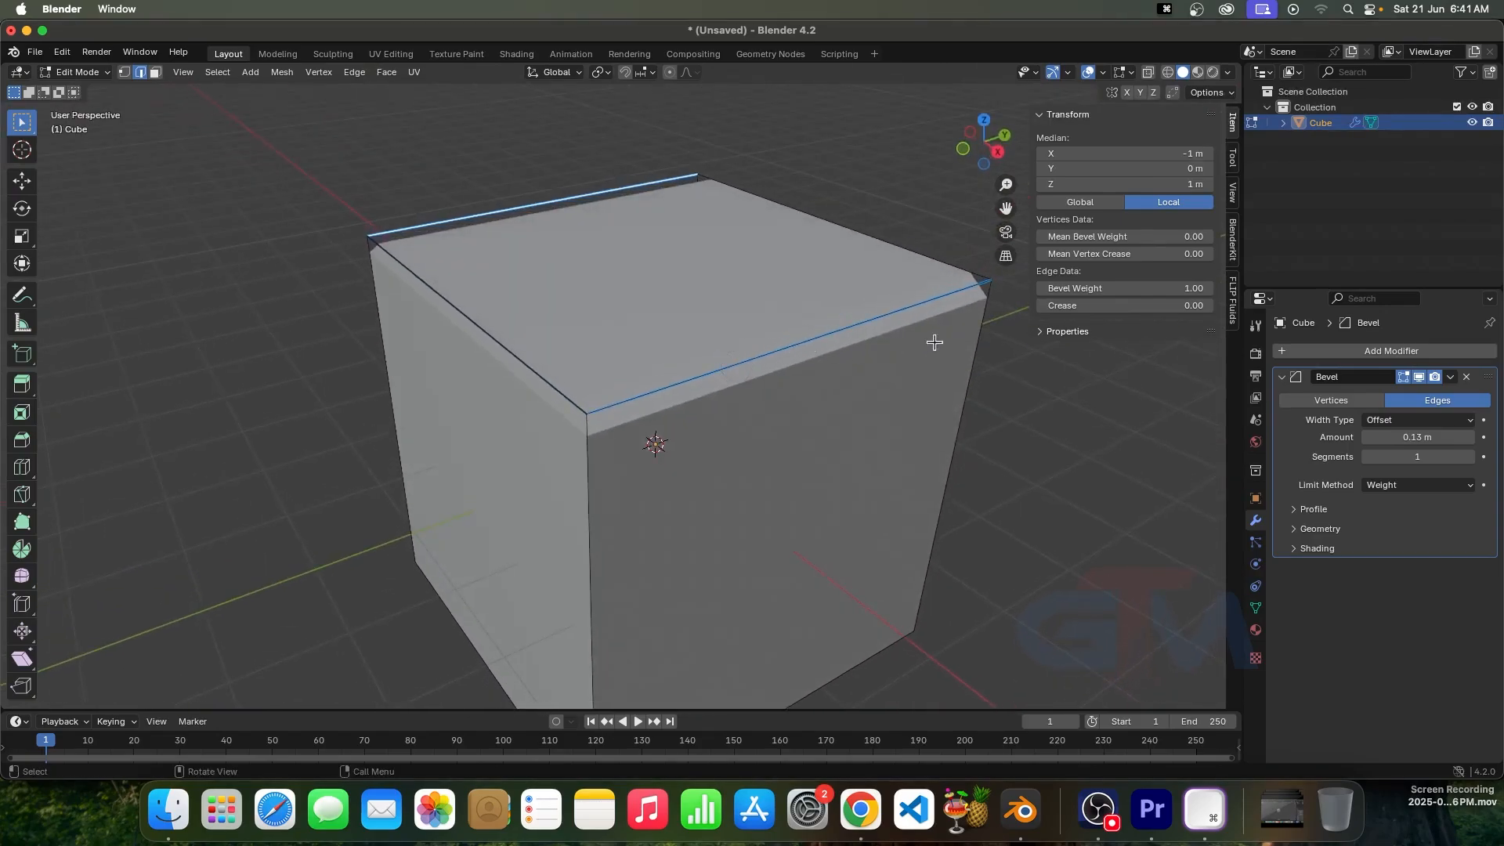
middle_drag(627, 421, 940, 439)
key(Tab)
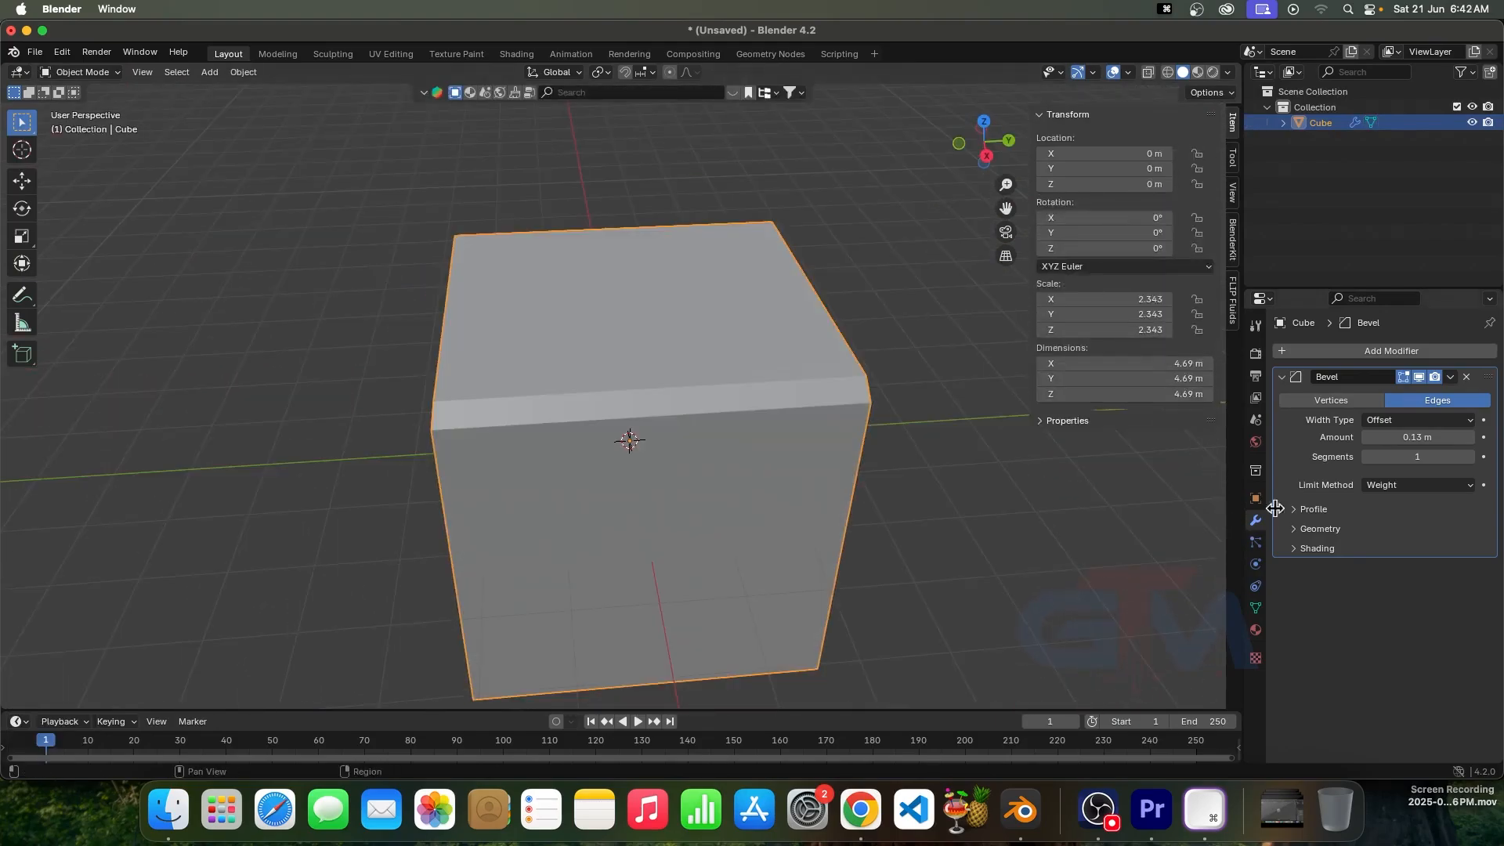
Step: Change the cube bevel's limit method to Vertex Group and make it affect vertices instead of edges
click(1409, 485)
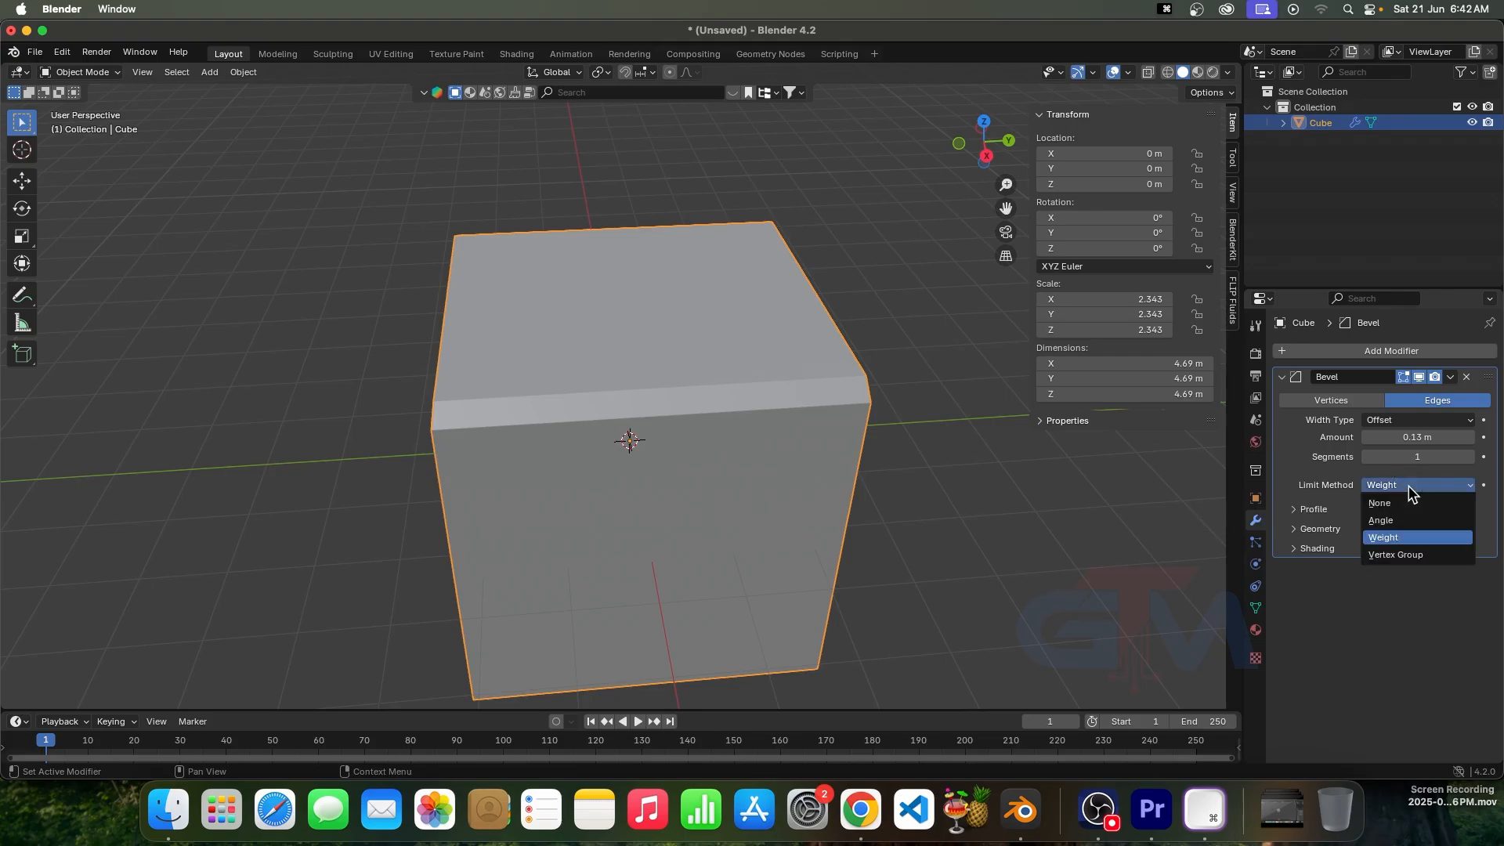
click(1387, 557)
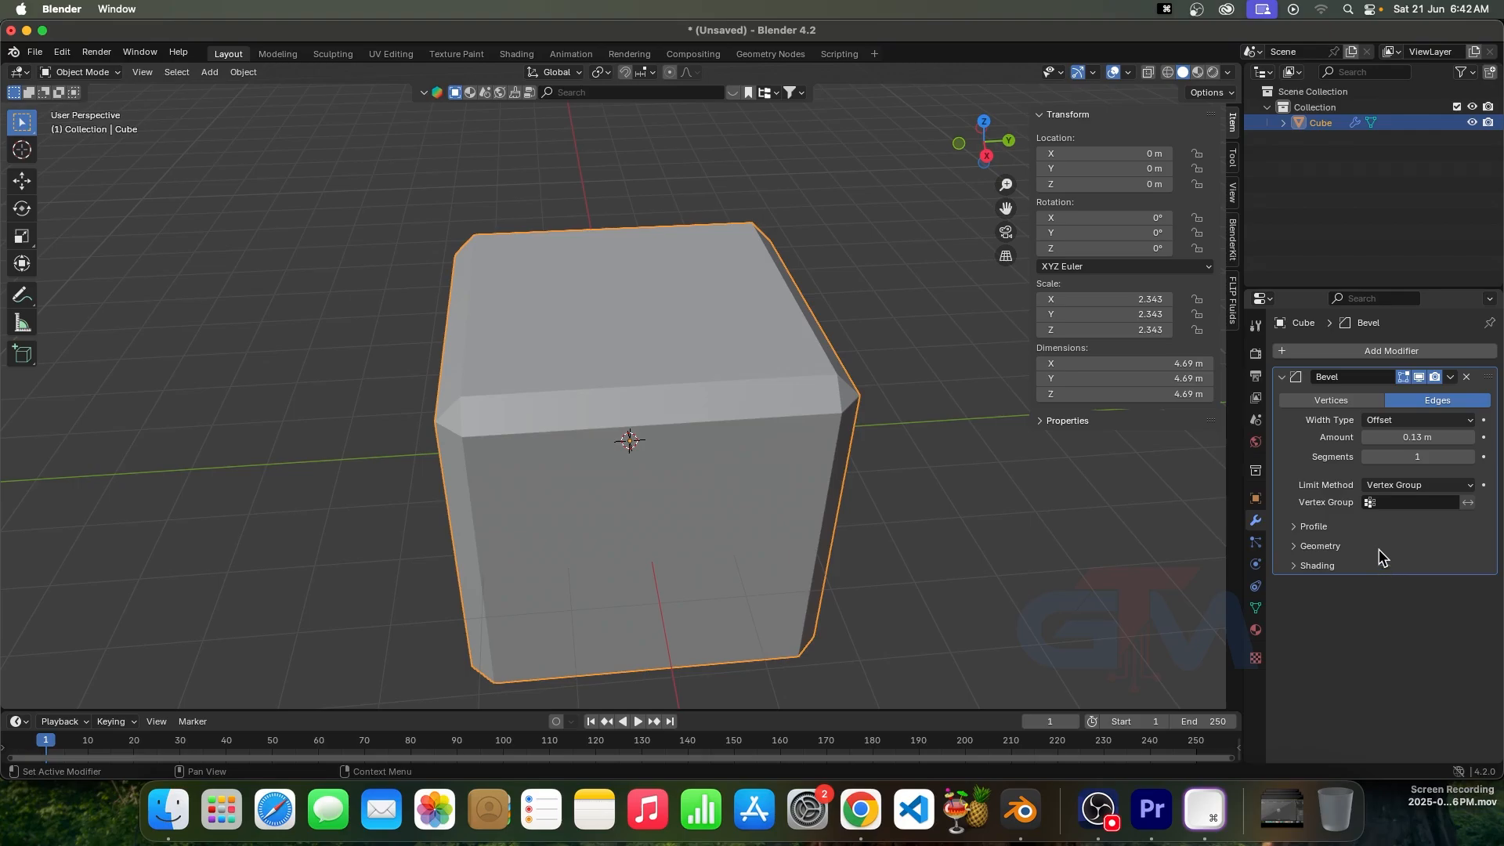
click(1335, 404)
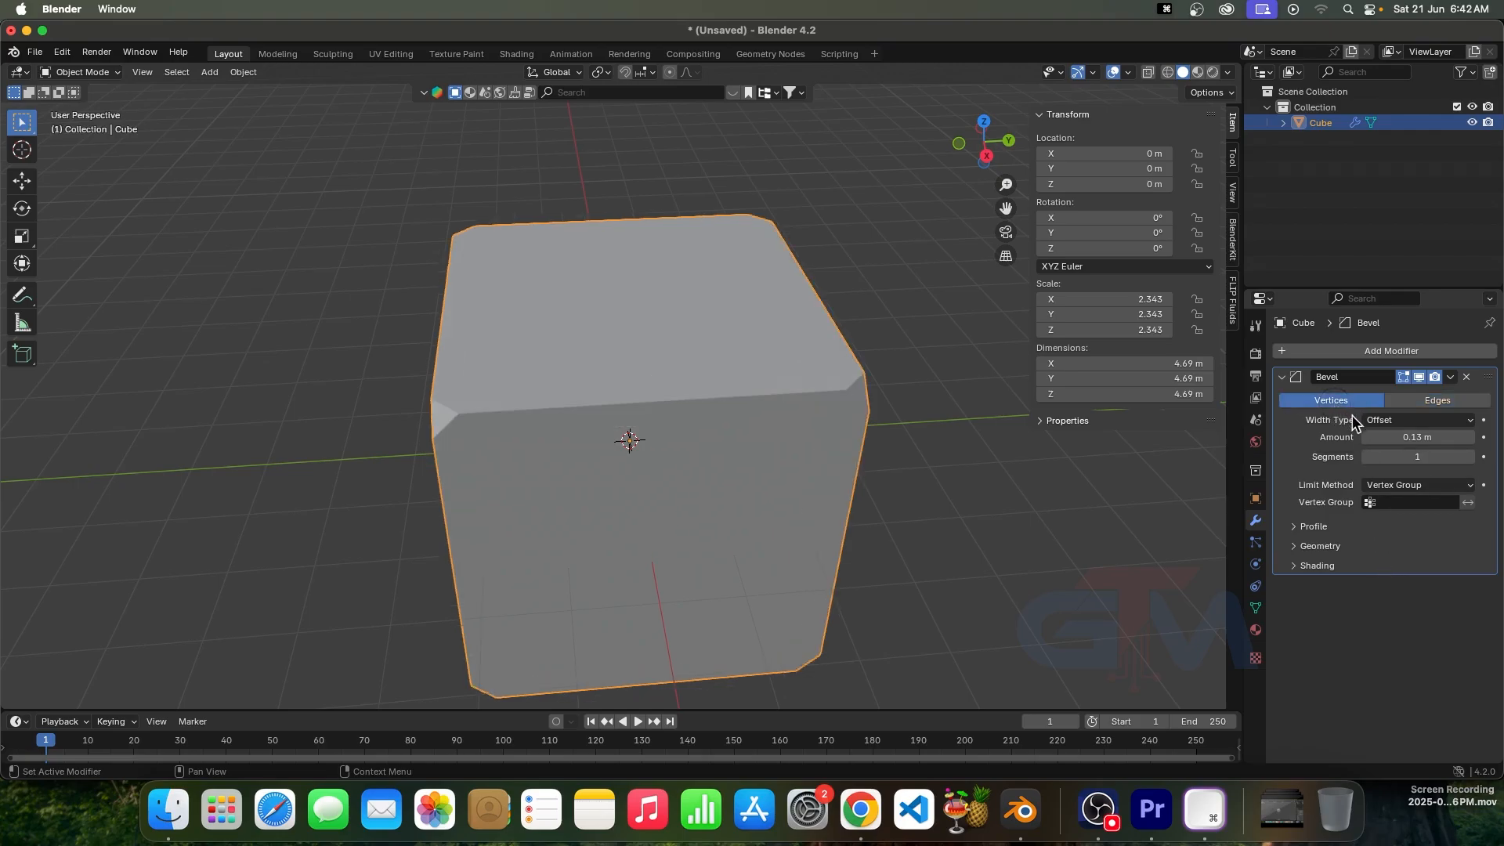
middle_drag(940, 509, 1011, 486)
scroll(862, 480, down, 4)
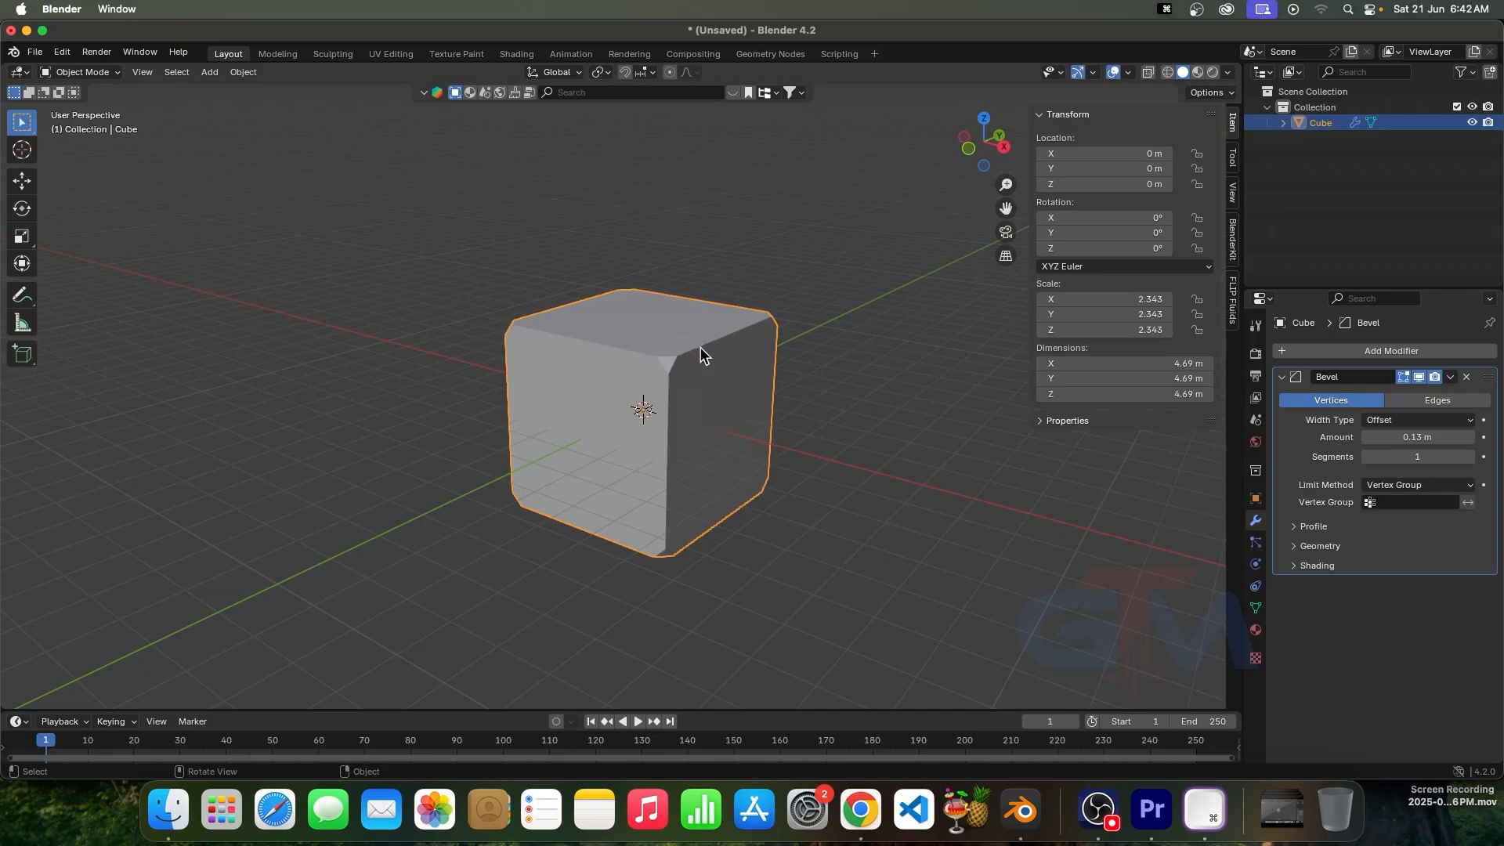
Step: In Edit Mode with vertex selection, select three of the cube's four top corners, leaving out the one on the -X, -Y side
key(Tab)
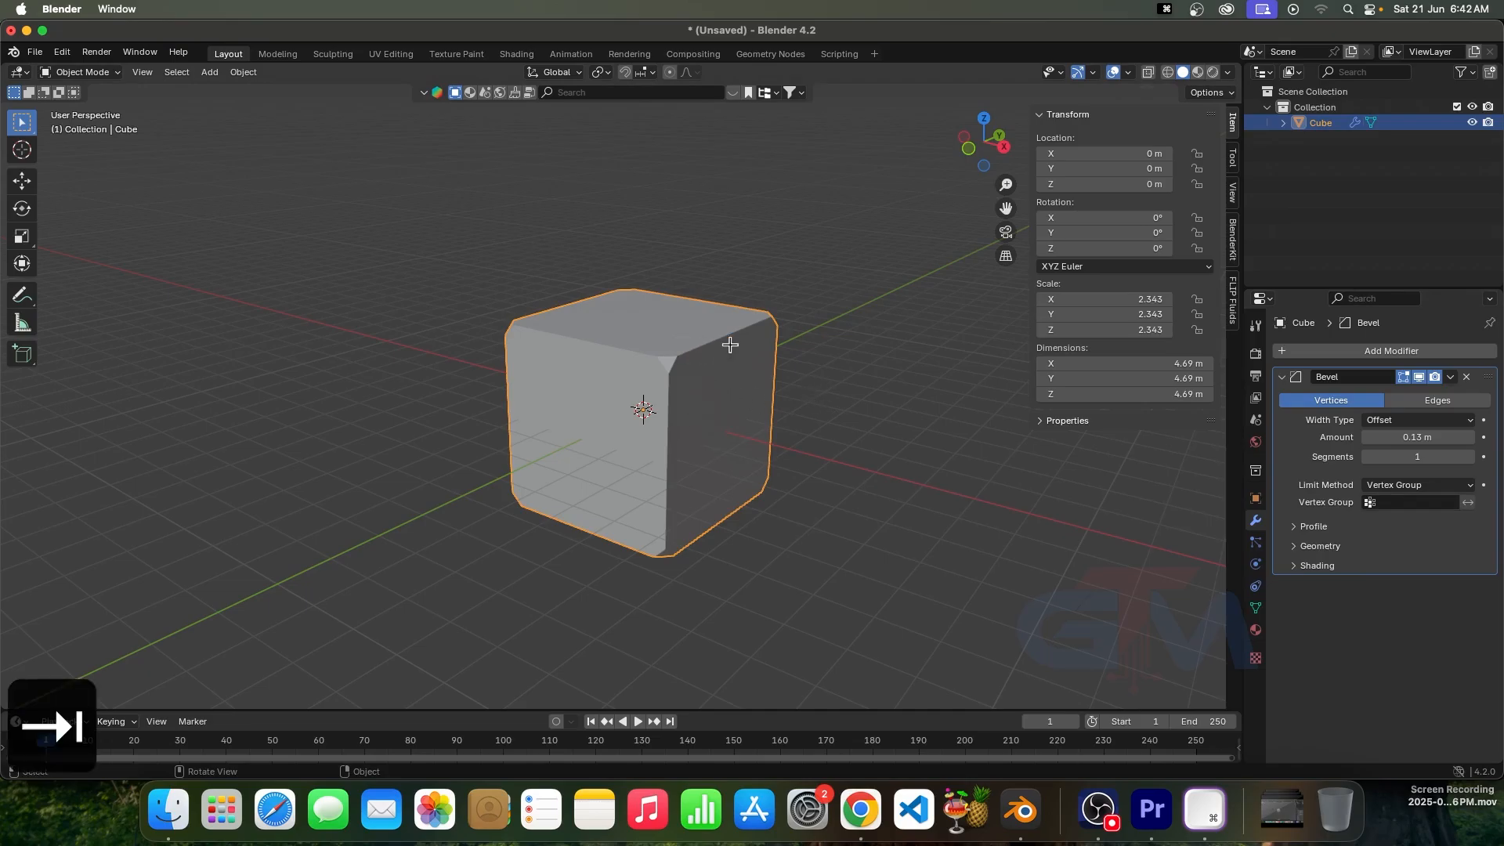
middle_drag(776, 383, 742, 380)
key(1)
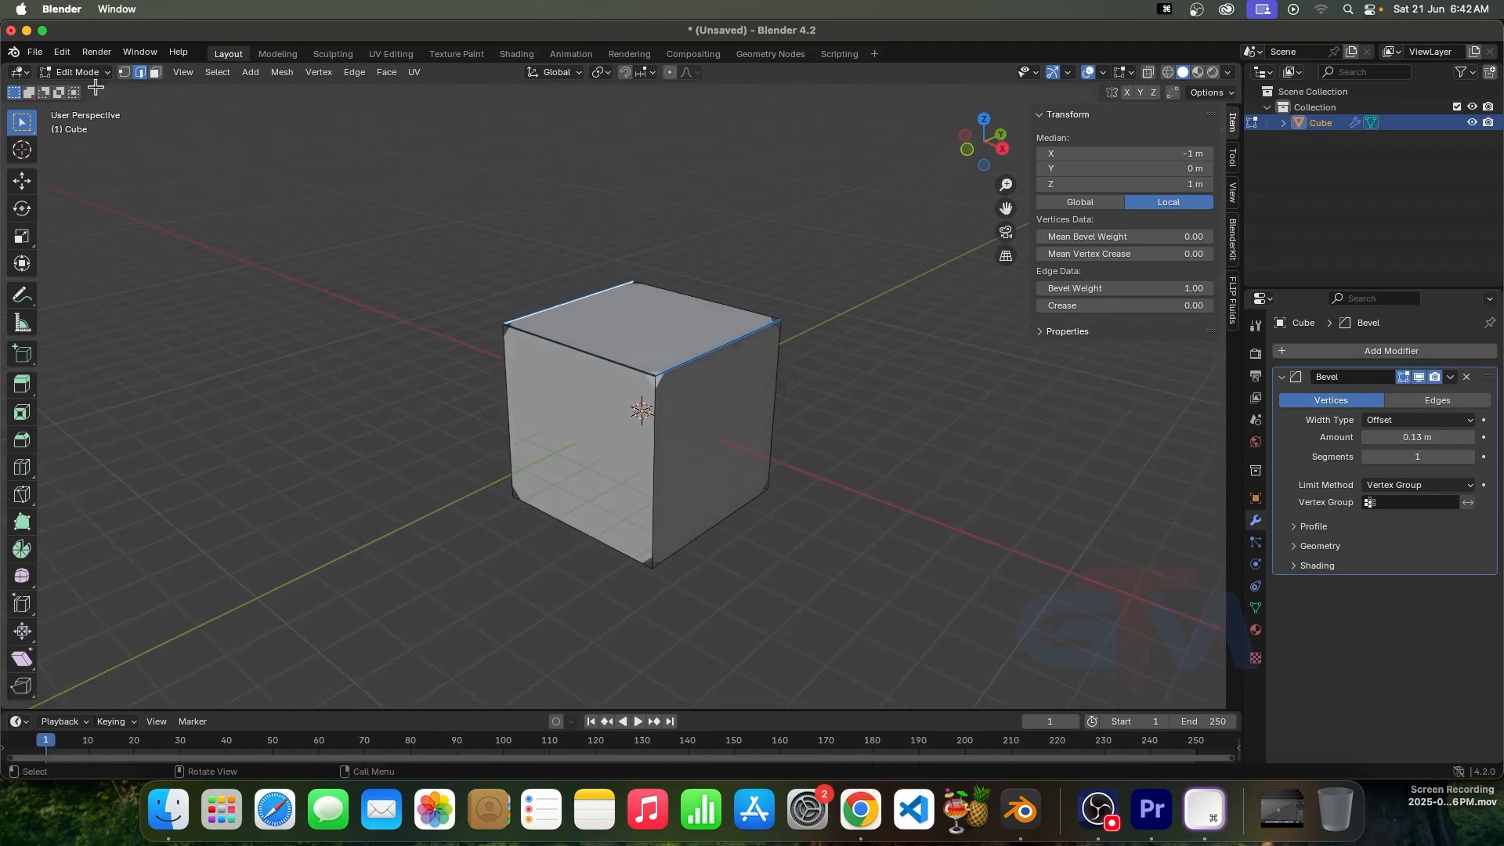
click(505, 325)
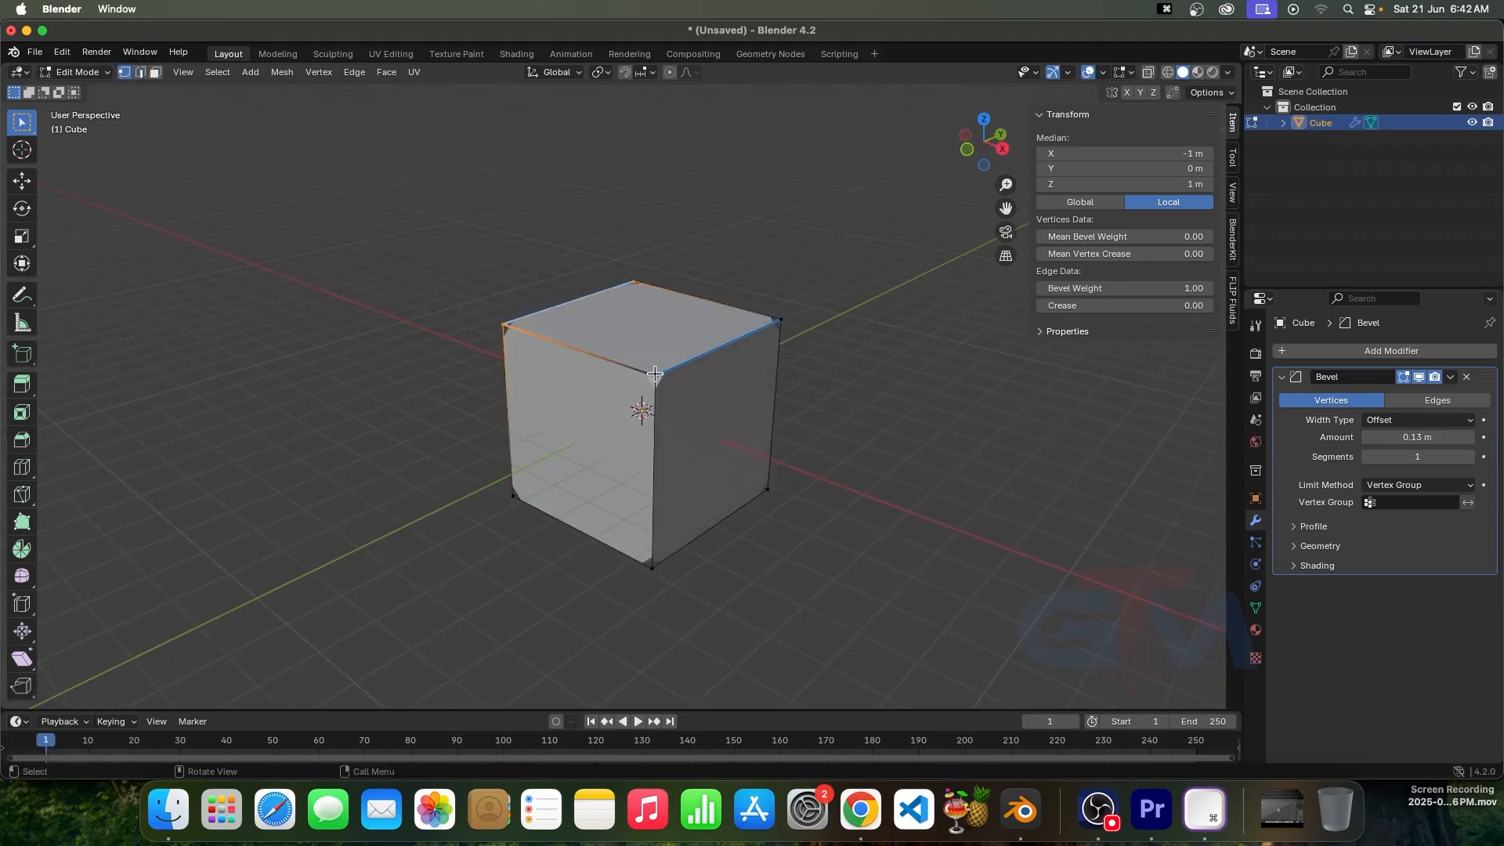
click(658, 376)
shift+drag(727, 280, 837, 372)
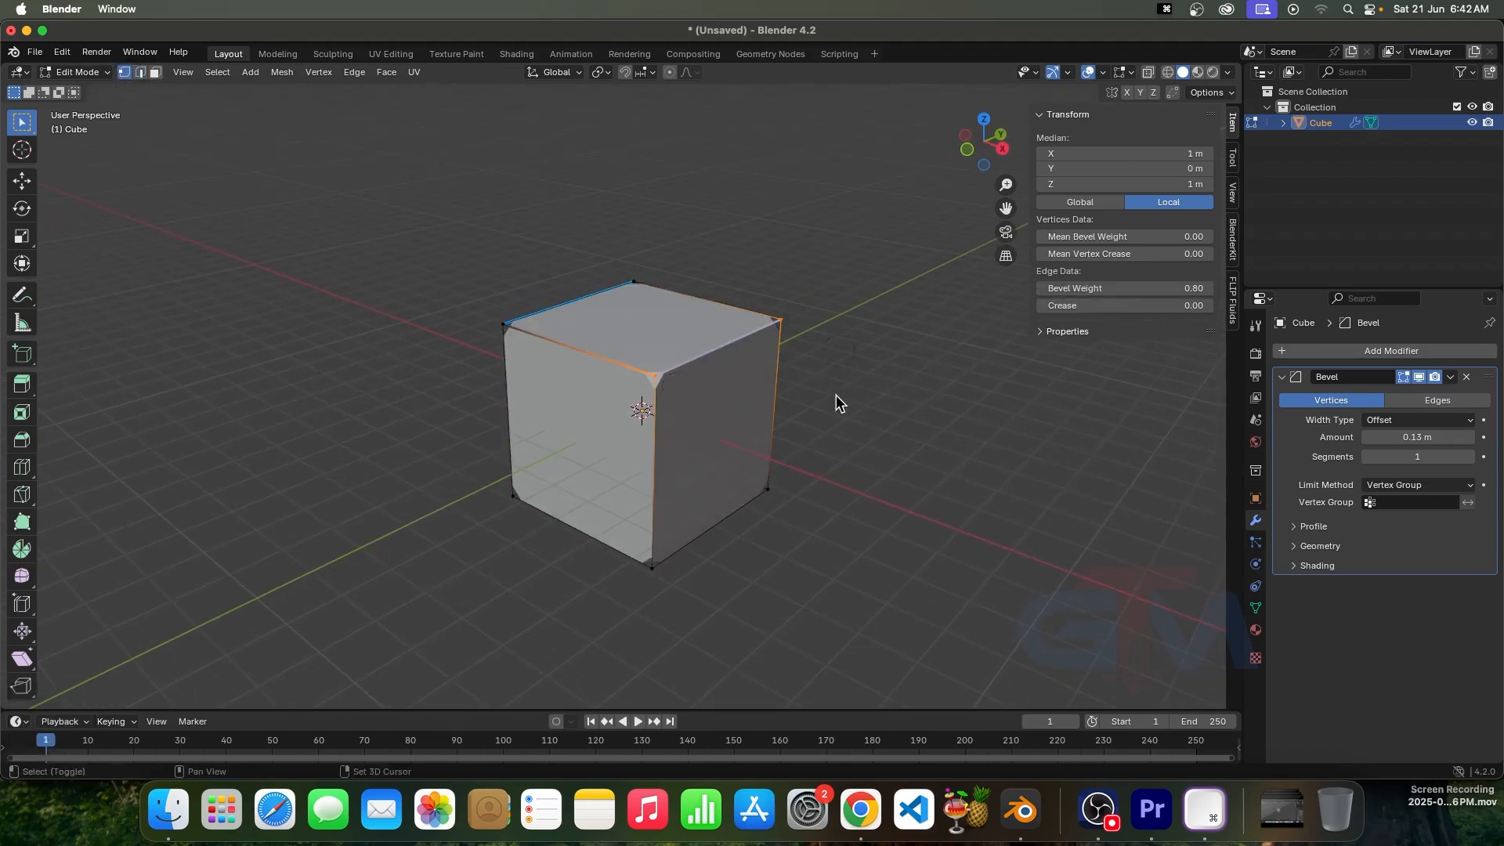
shift+click(674, 288)
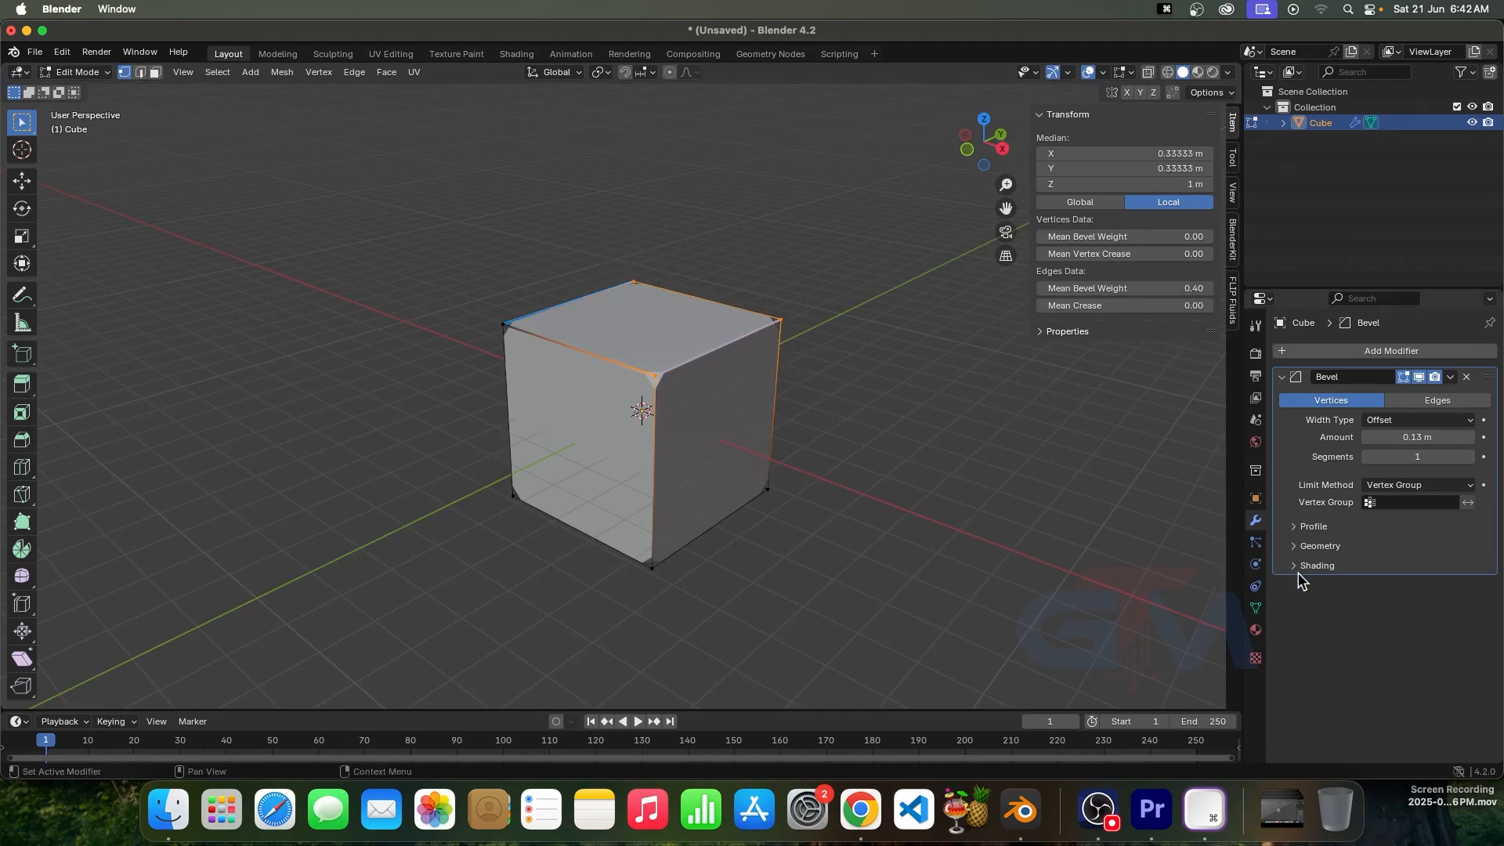
Step: Add a vertex group with the three selected corners assigned at weight 1.000, and test it by deselecting and reselecting its vertices
click(1256, 609)
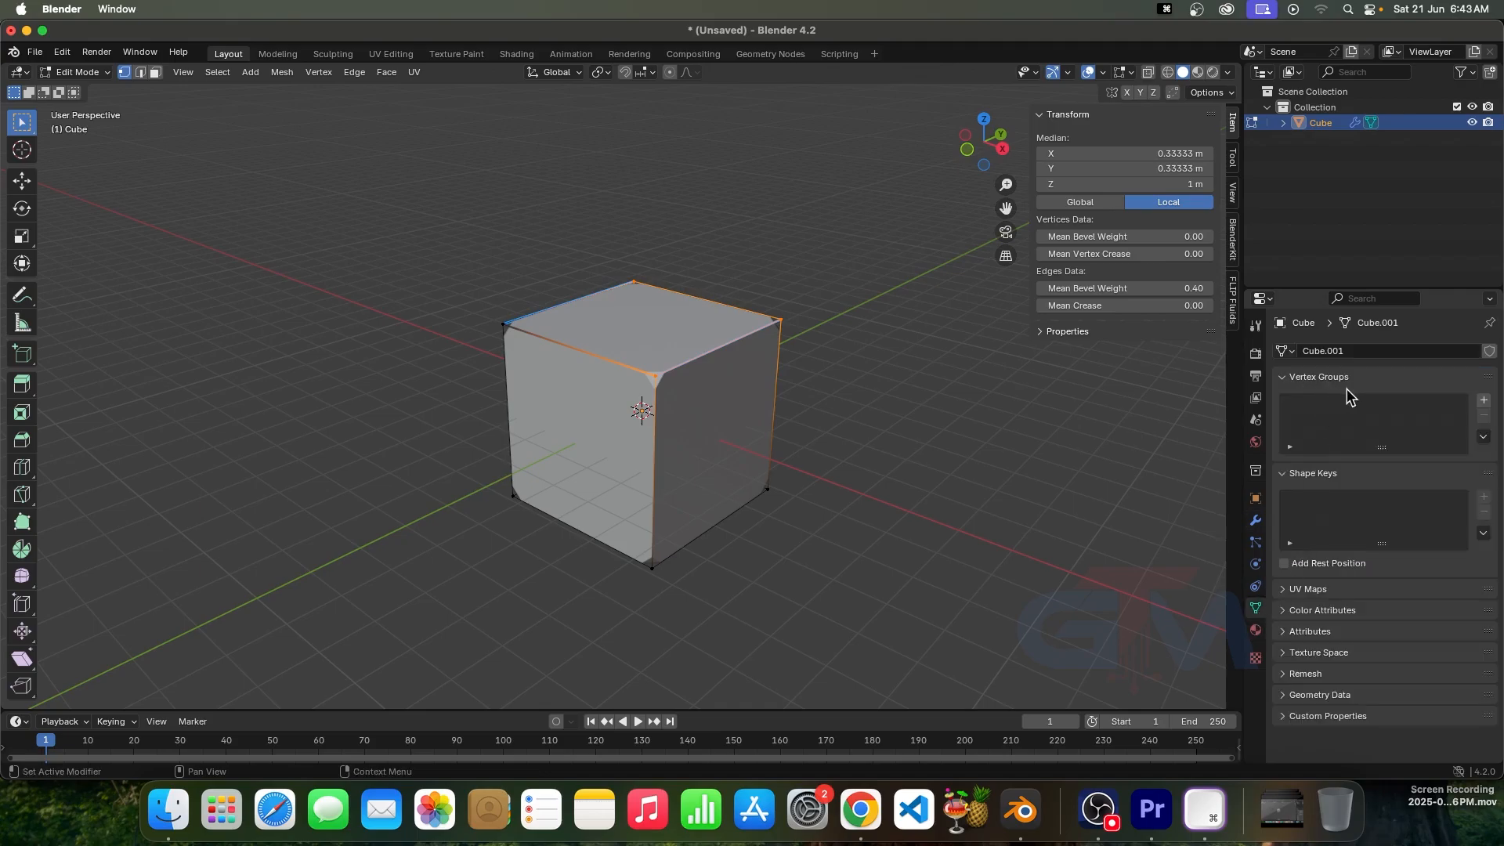
click(1484, 401)
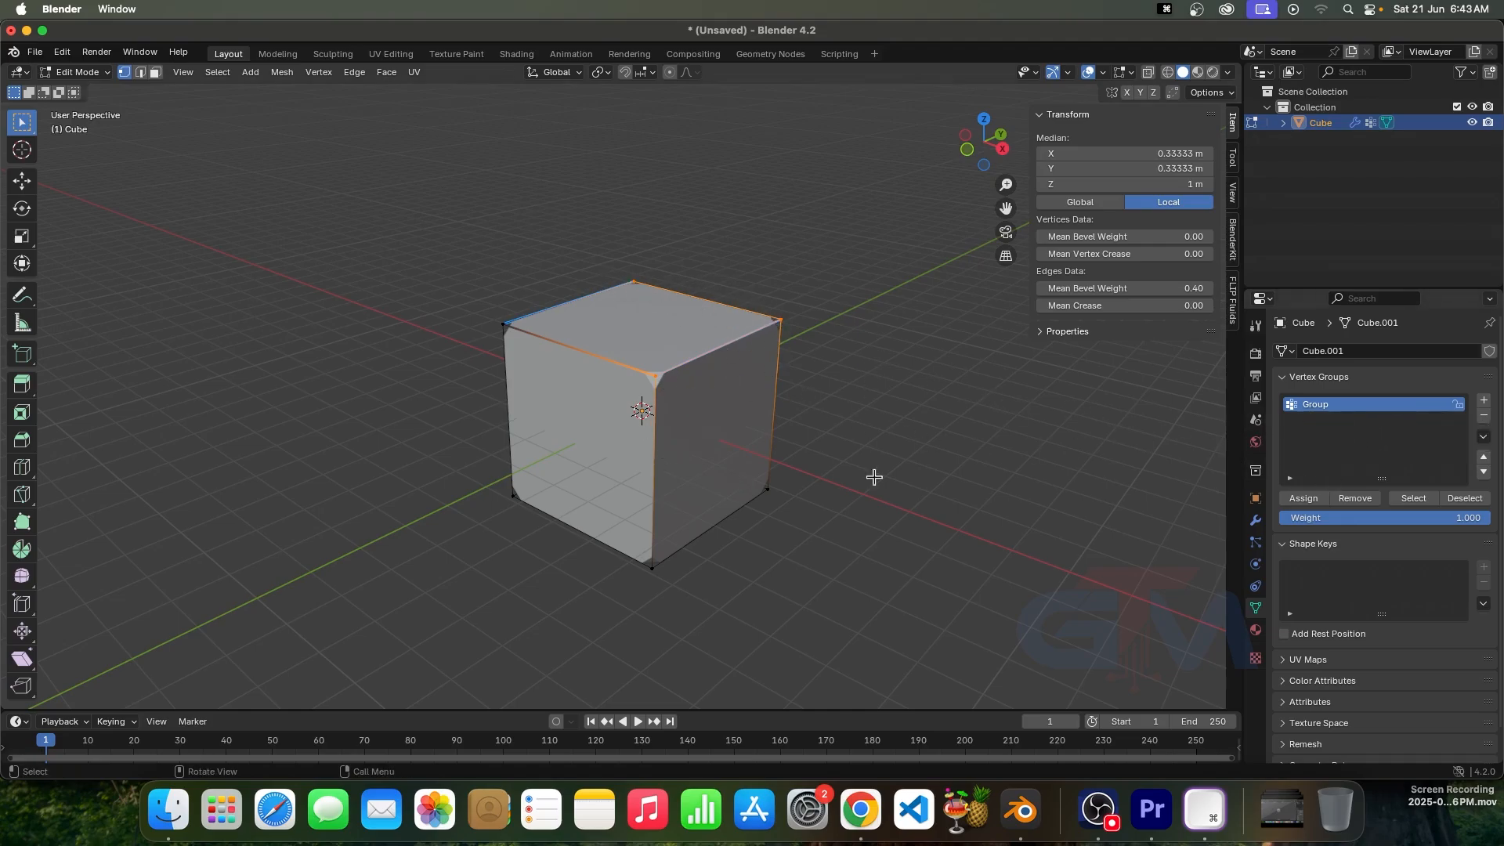
click(1304, 499)
click(880, 403)
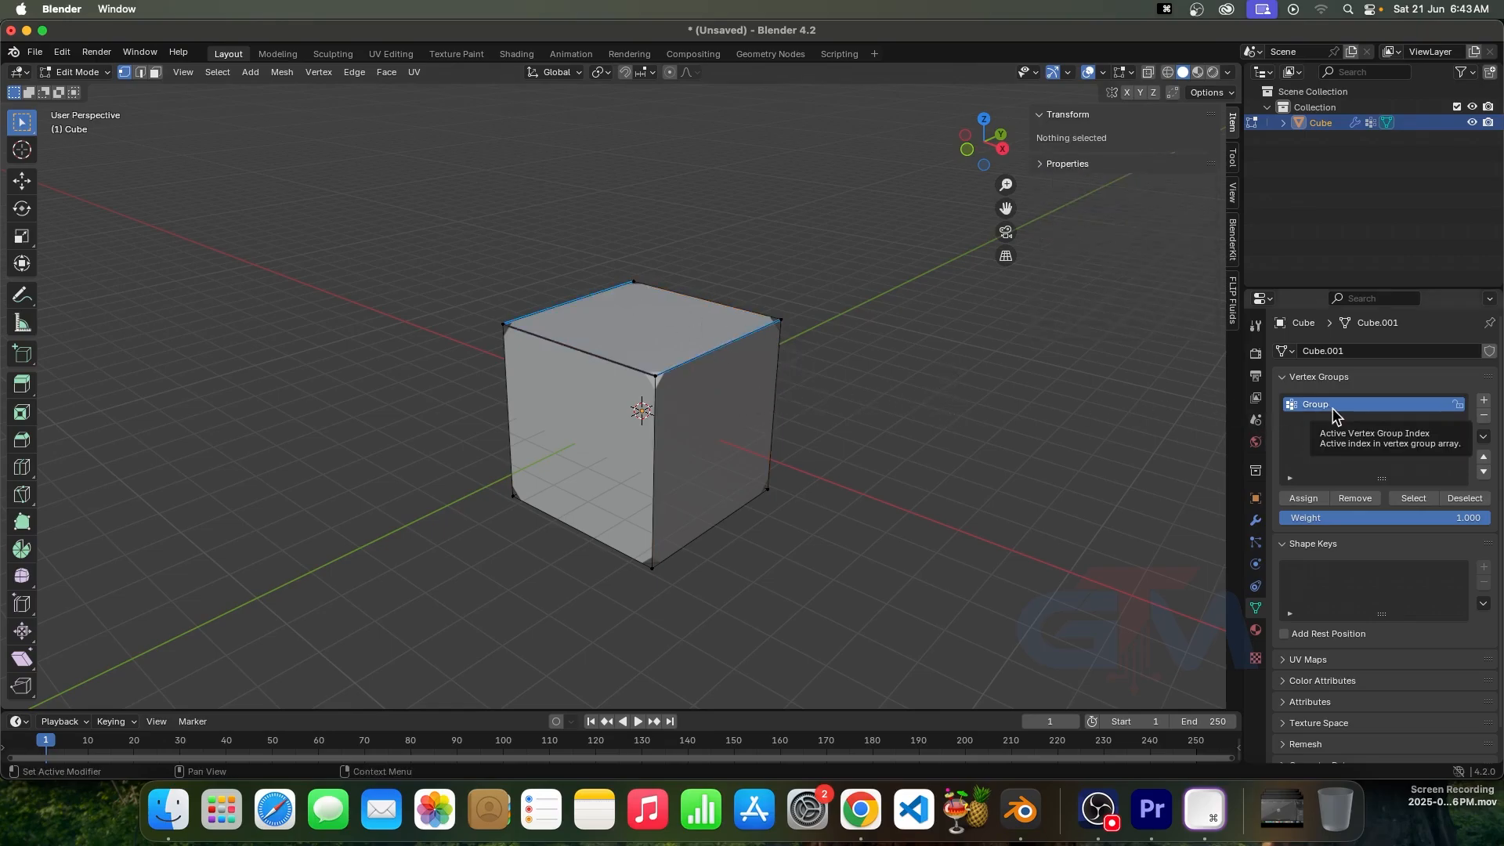
click(1415, 499)
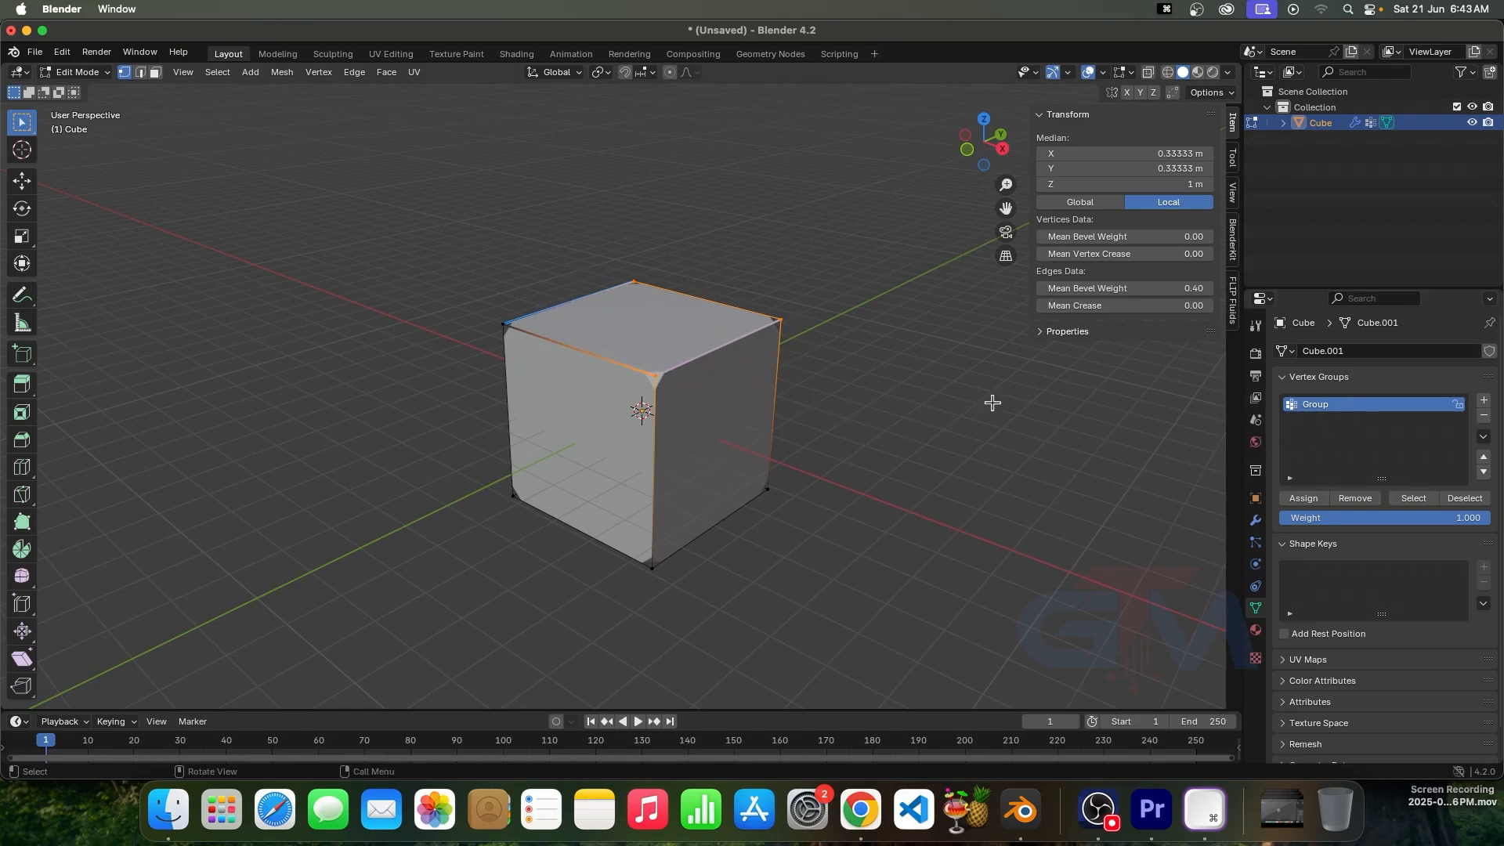
click(953, 399)
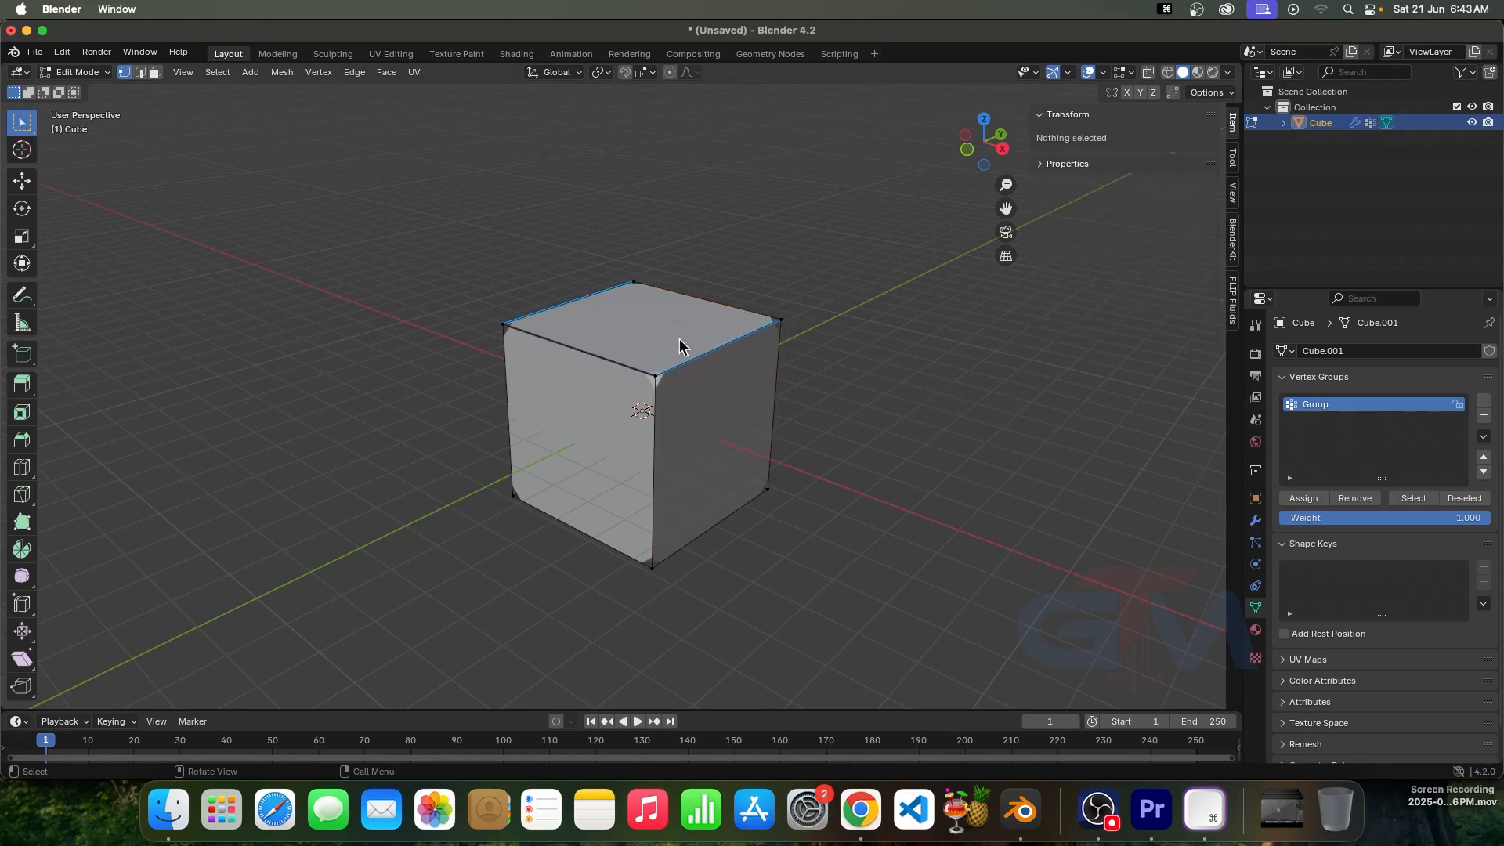
Step: Return to Object Mode and choose Group as the vertex group limiting the cube's Bevel modifier
key(Tab)
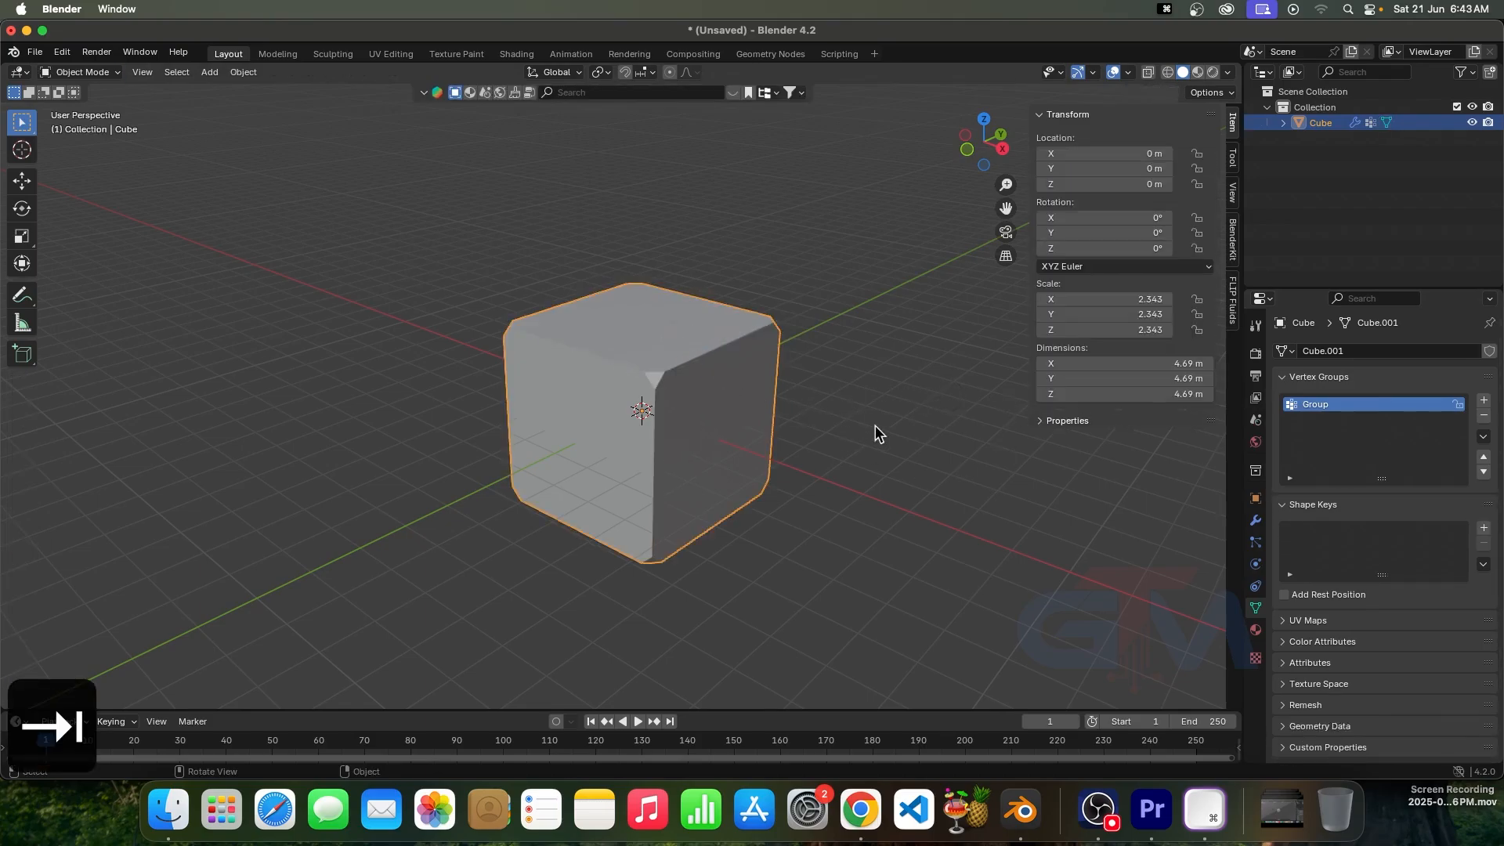
middle_drag(876, 433, 886, 477)
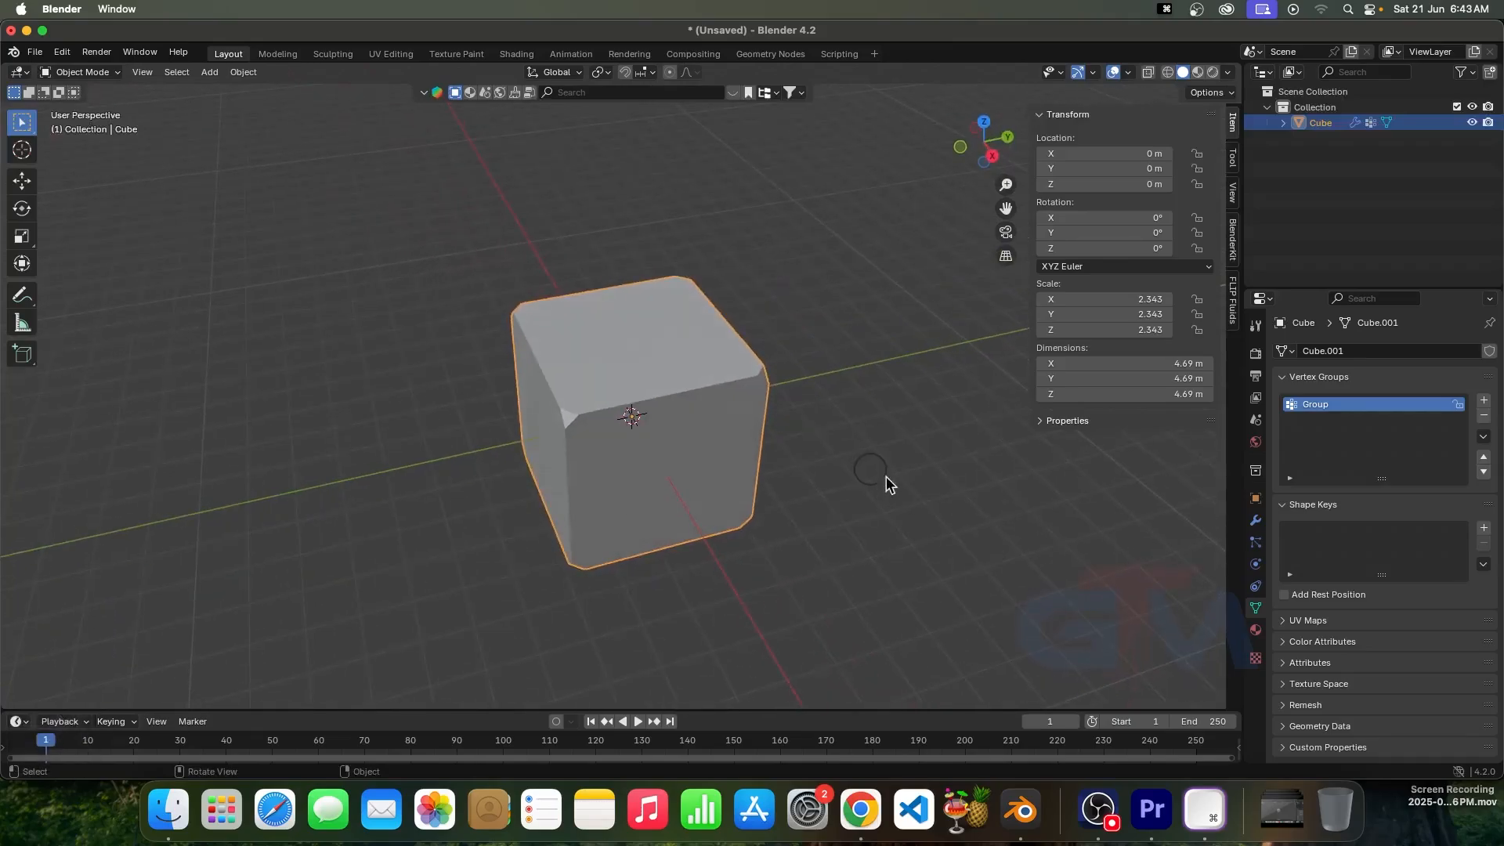
click(1257, 521)
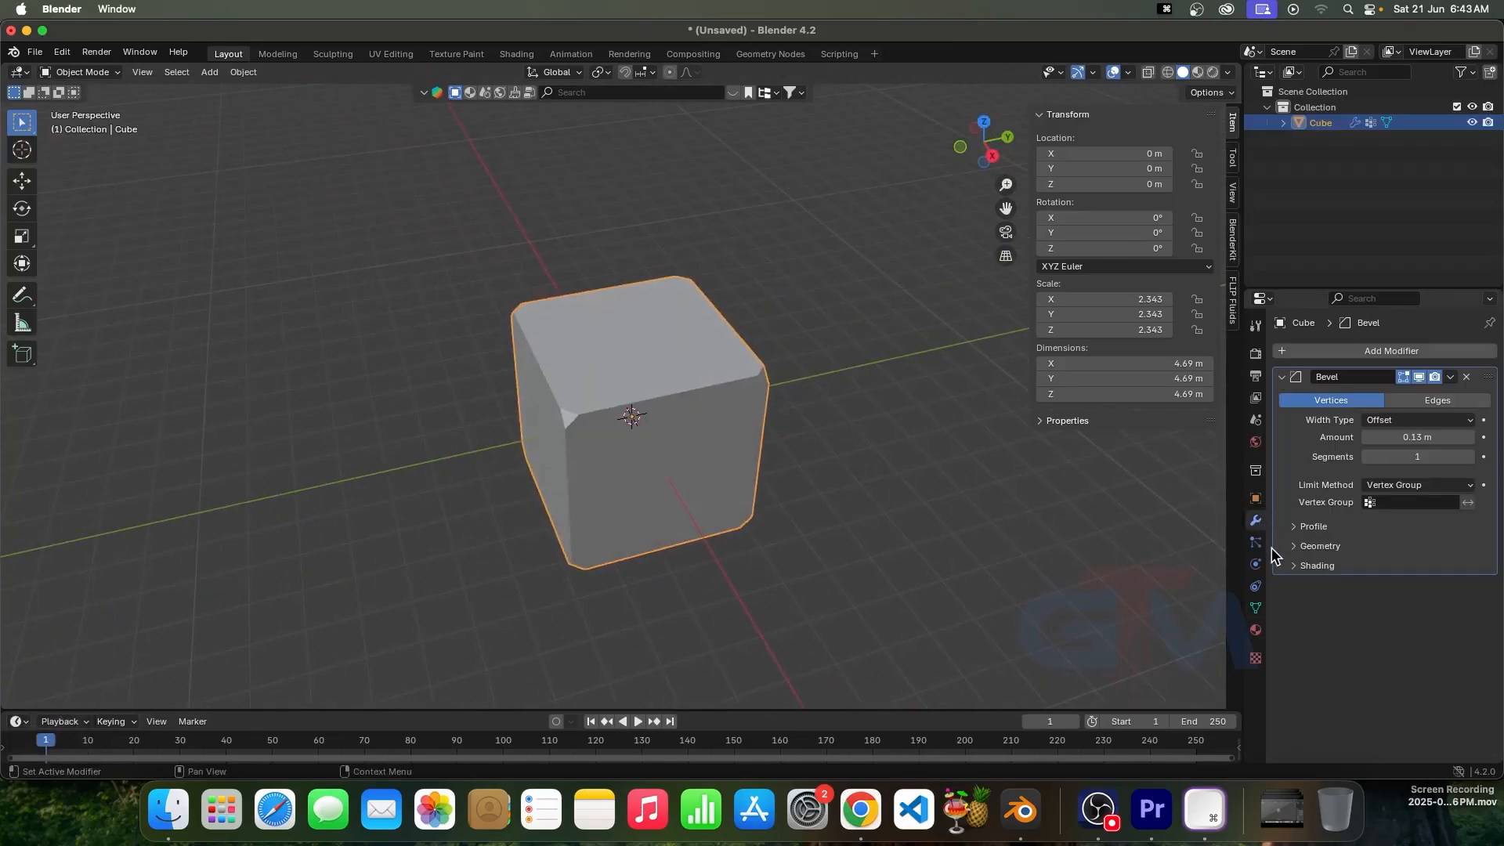
click(1402, 505)
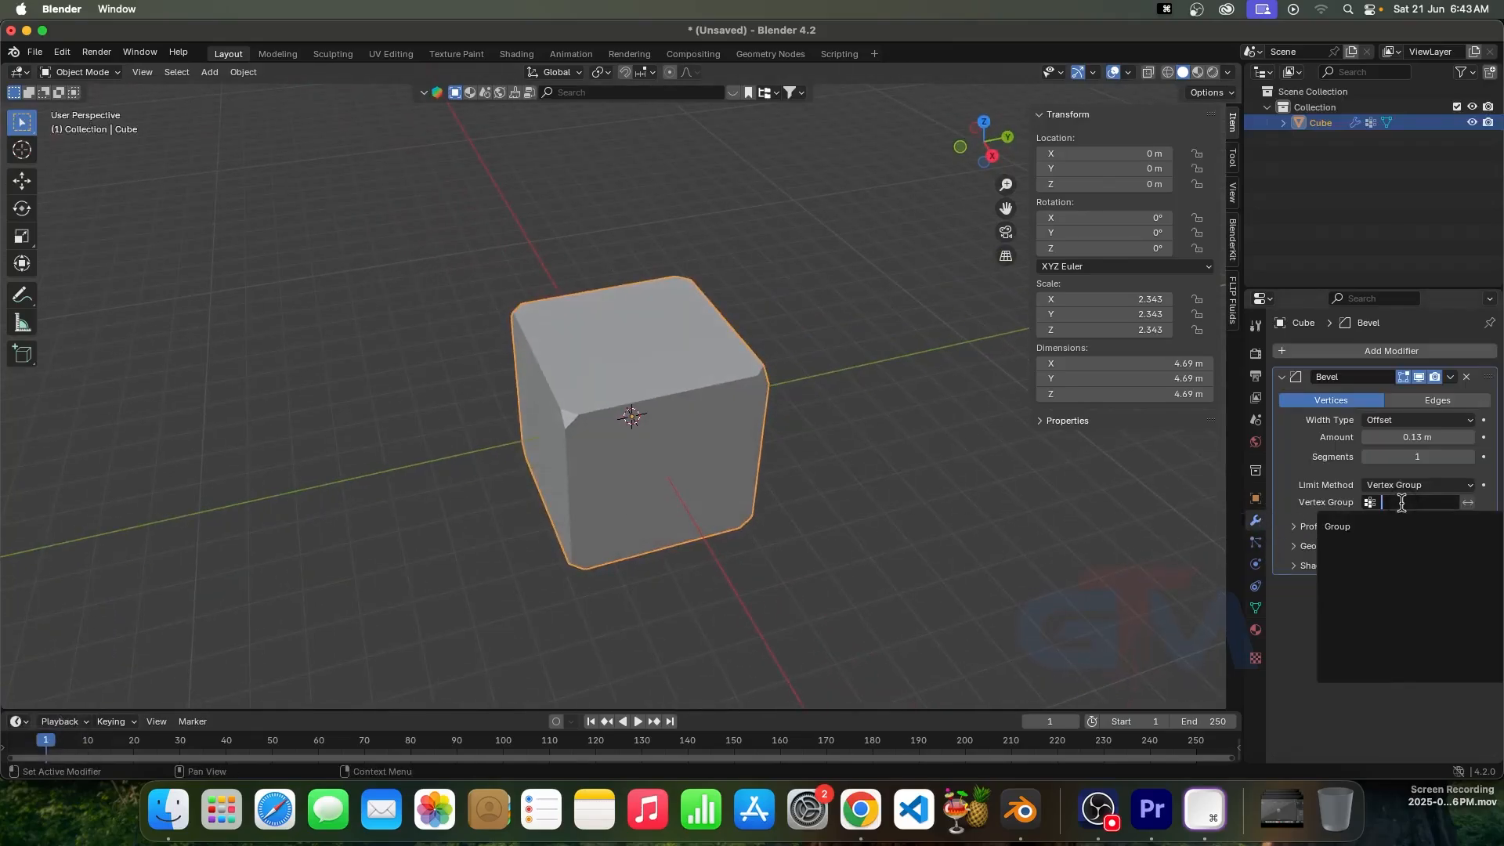
click(1357, 531)
middle_drag(831, 533, 708, 444)
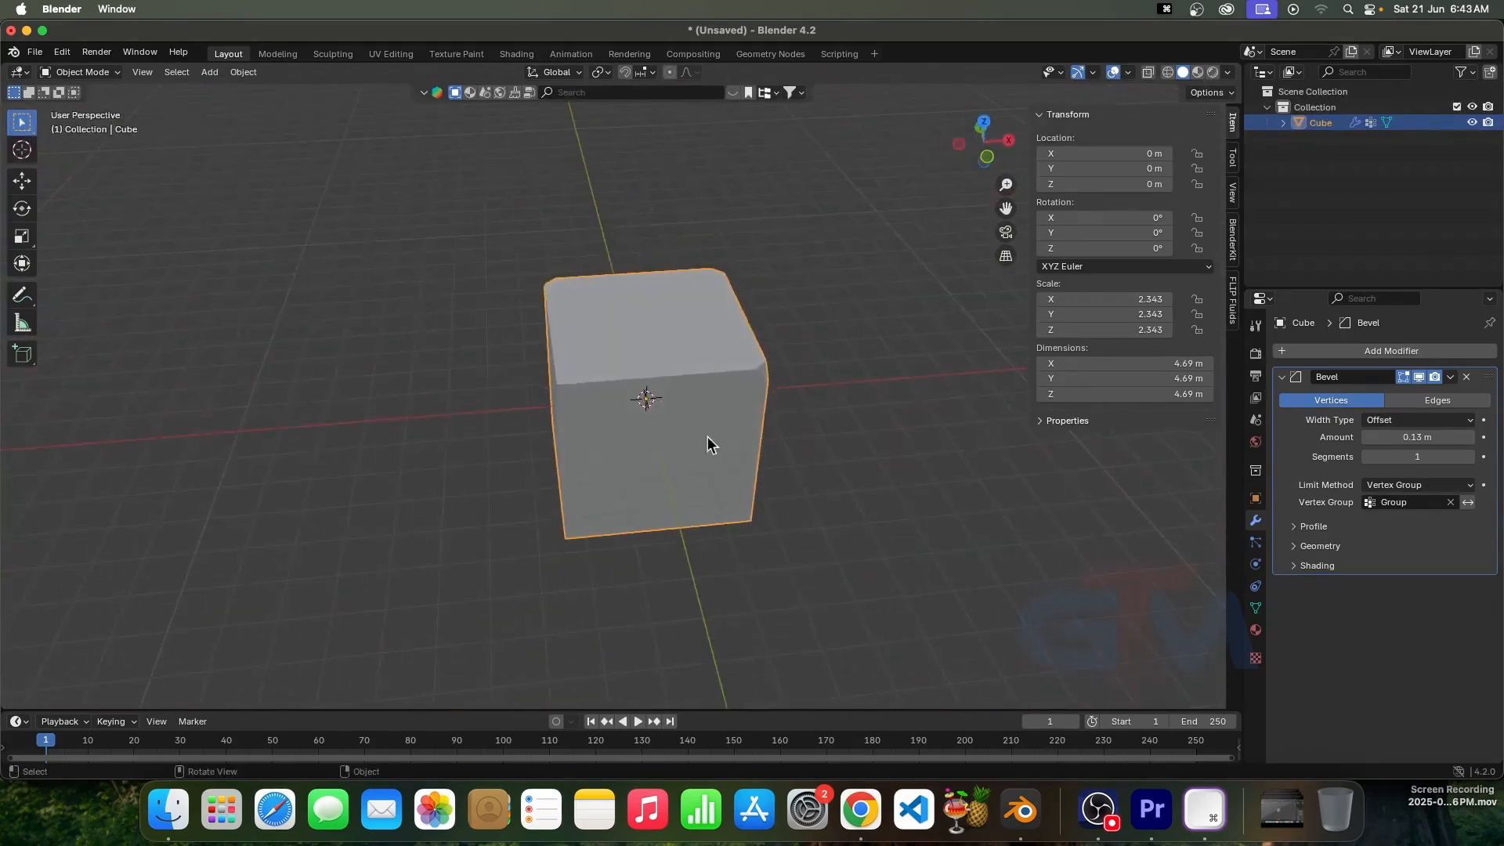
middle_drag(872, 563, 838, 568)
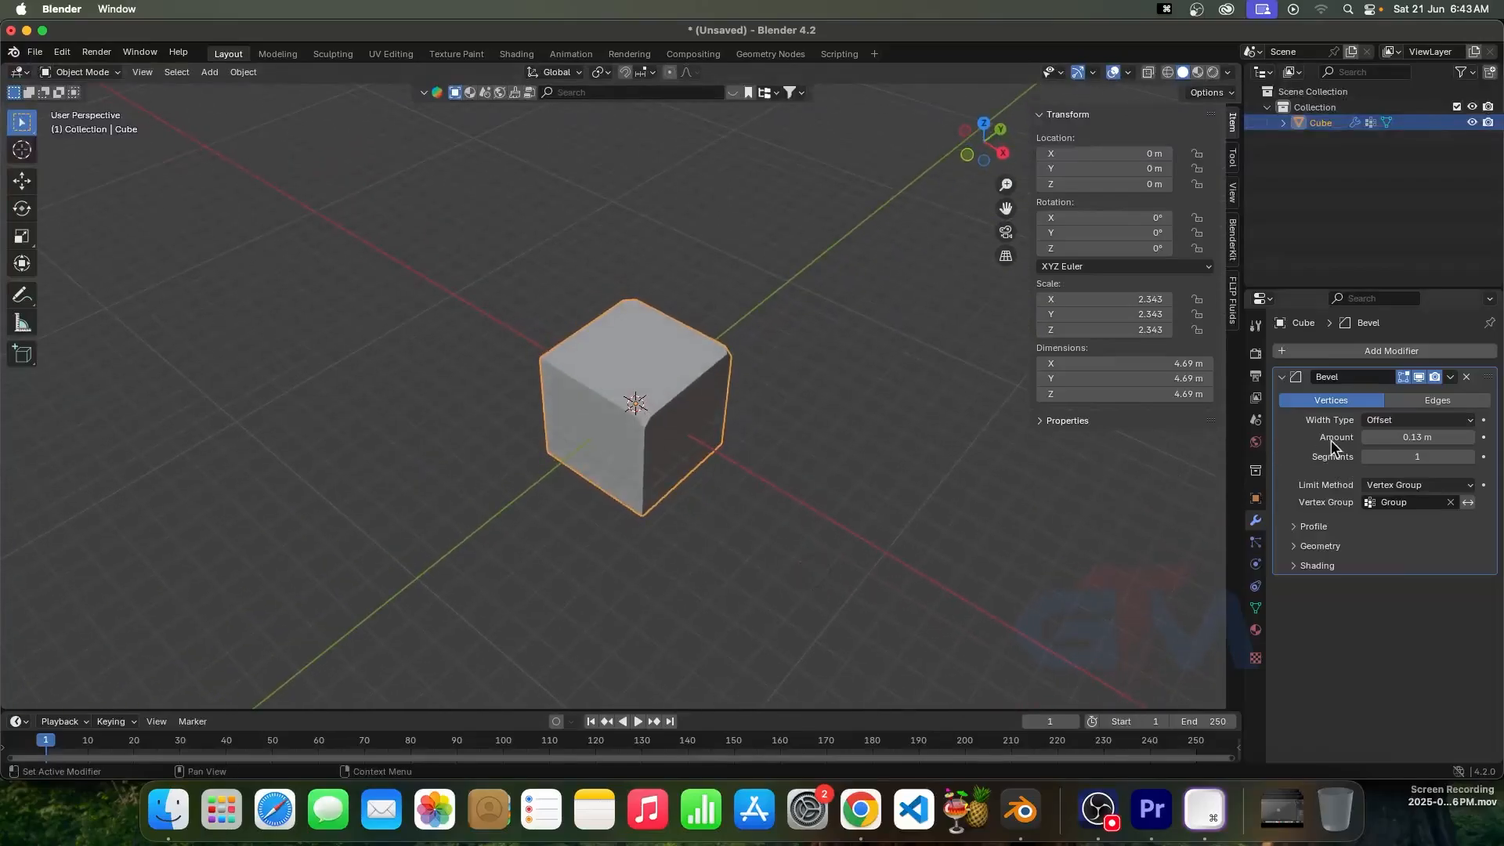
Step: Expand the Bevel modifier's Profile settings and switch the bevel back to affecting edges
click(1302, 527)
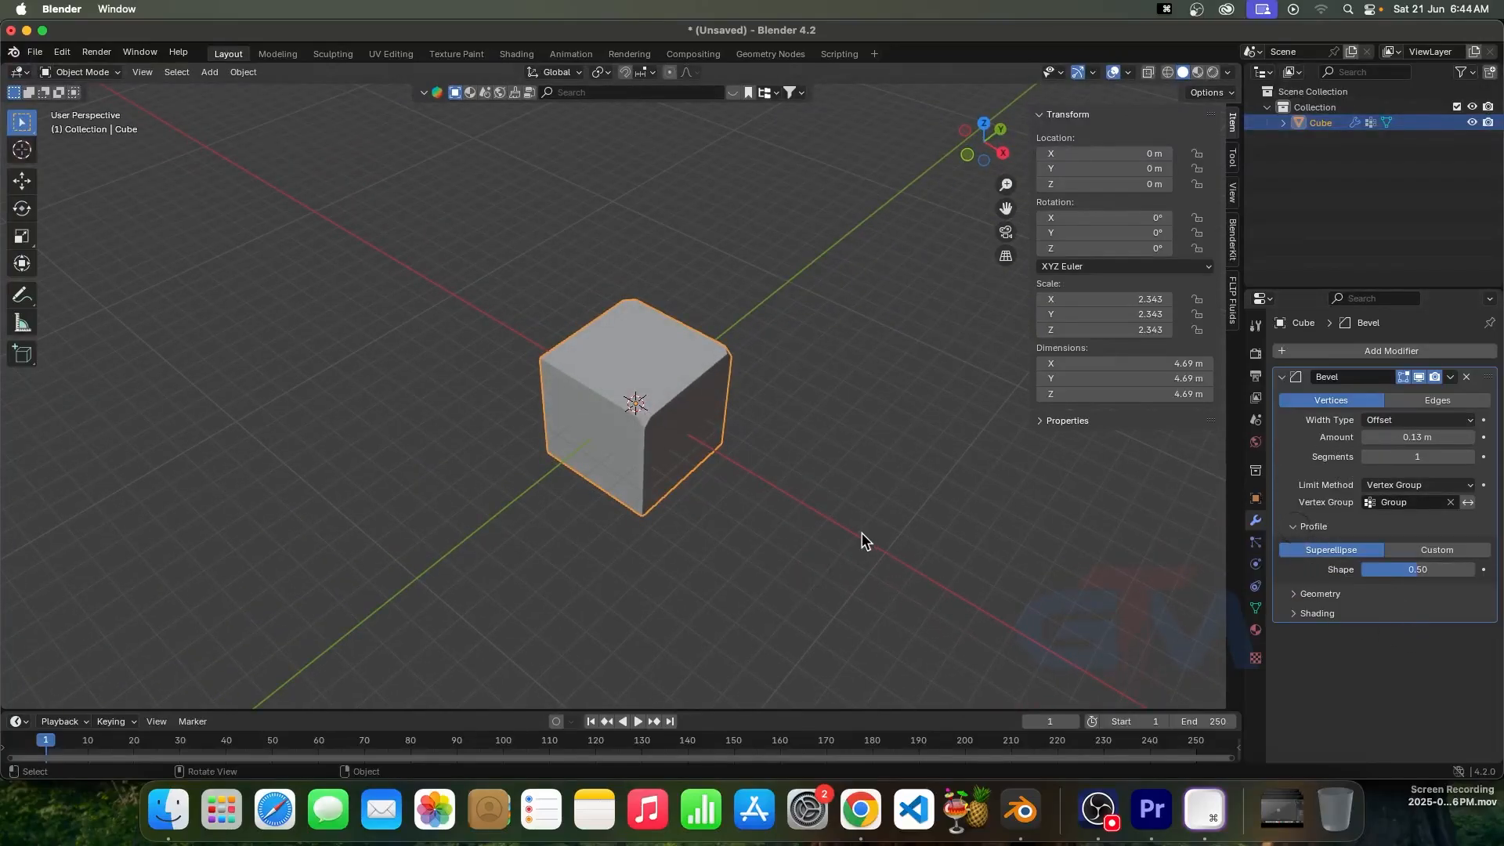
middle_drag(802, 502, 820, 476)
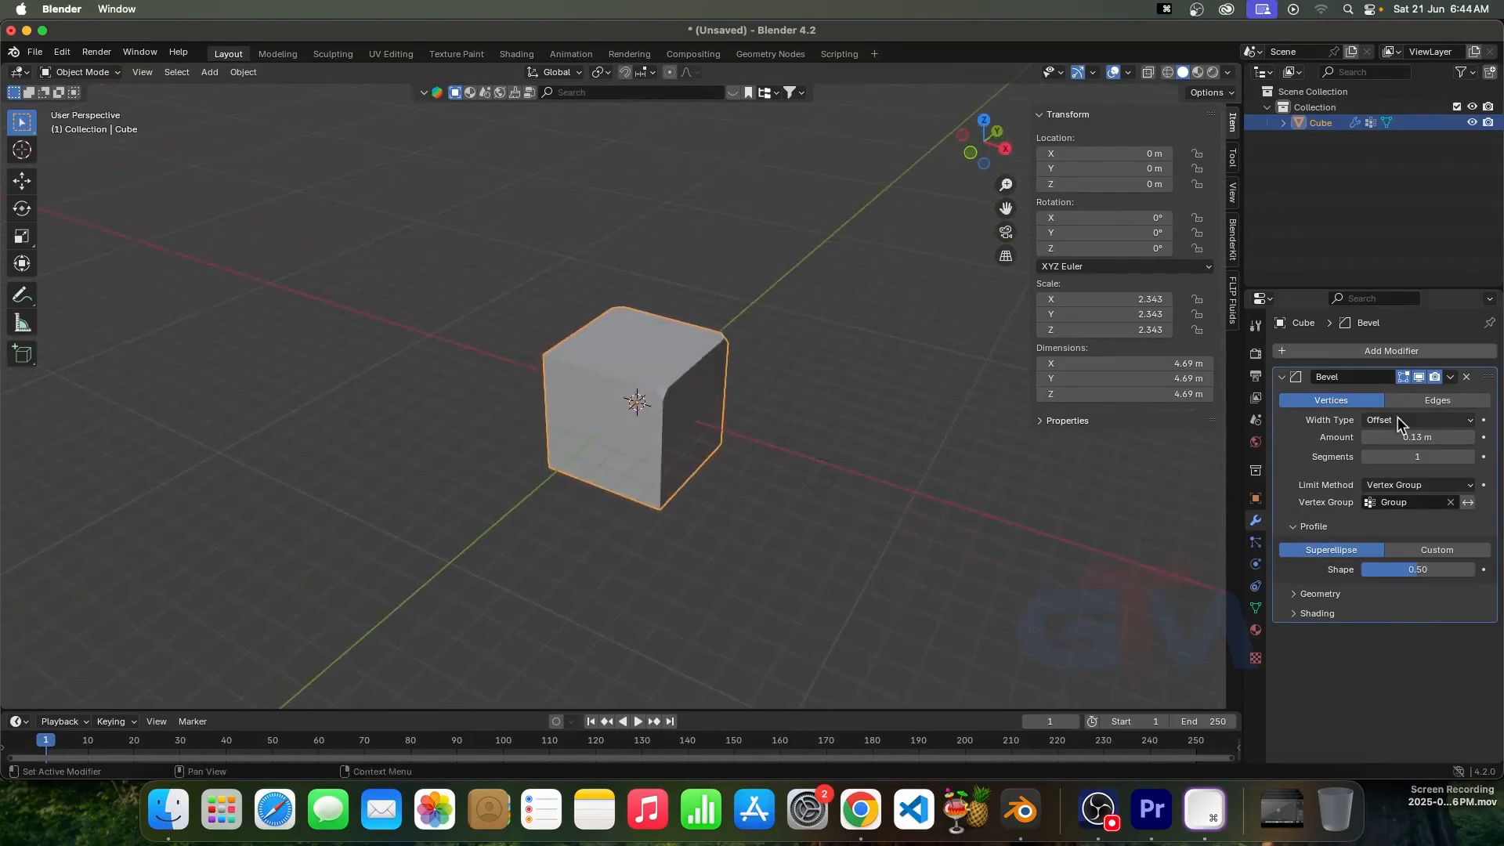
click(1446, 401)
scroll(749, 496, up, 5)
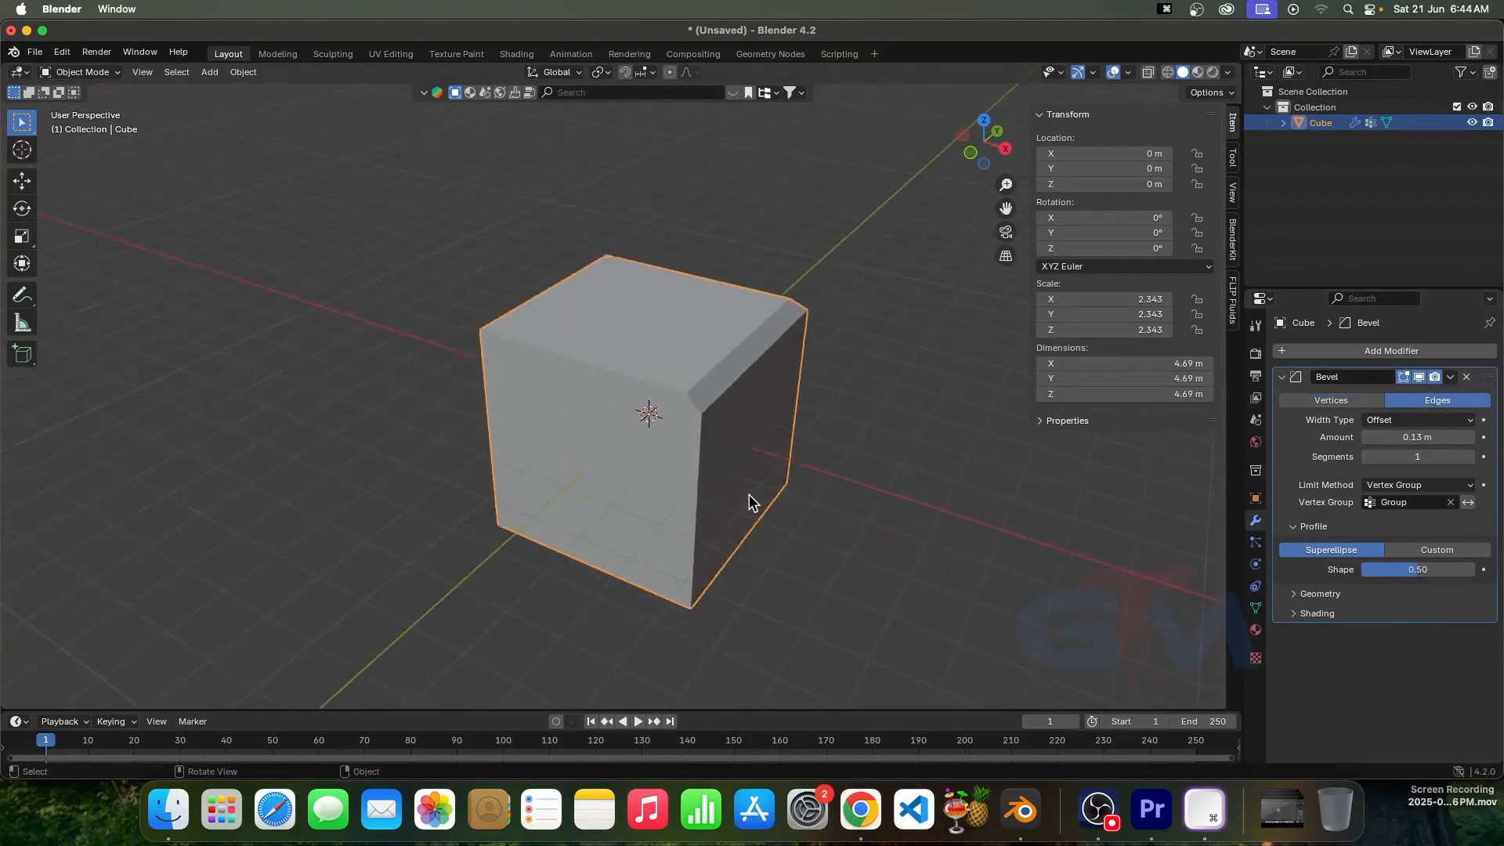
middle_drag(818, 477, 684, 506)
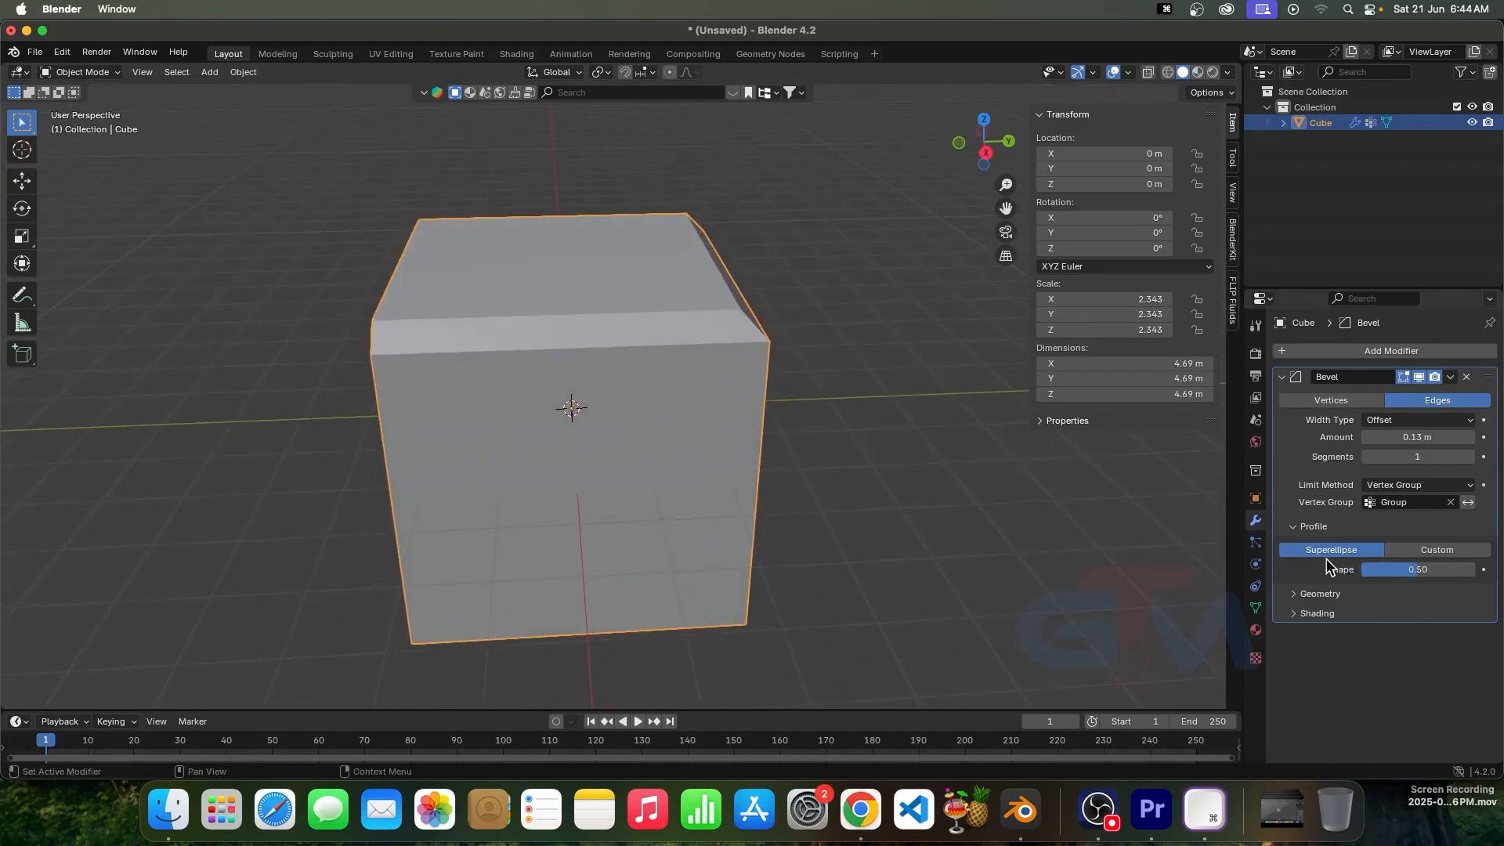
Step: Set the bevel's Superellipse profile shape to 0.59 and its segments to 9
drag(1409, 571, 1418, 571)
drag(1402, 456, 1431, 457)
middle_drag(873, 512, 848, 530)
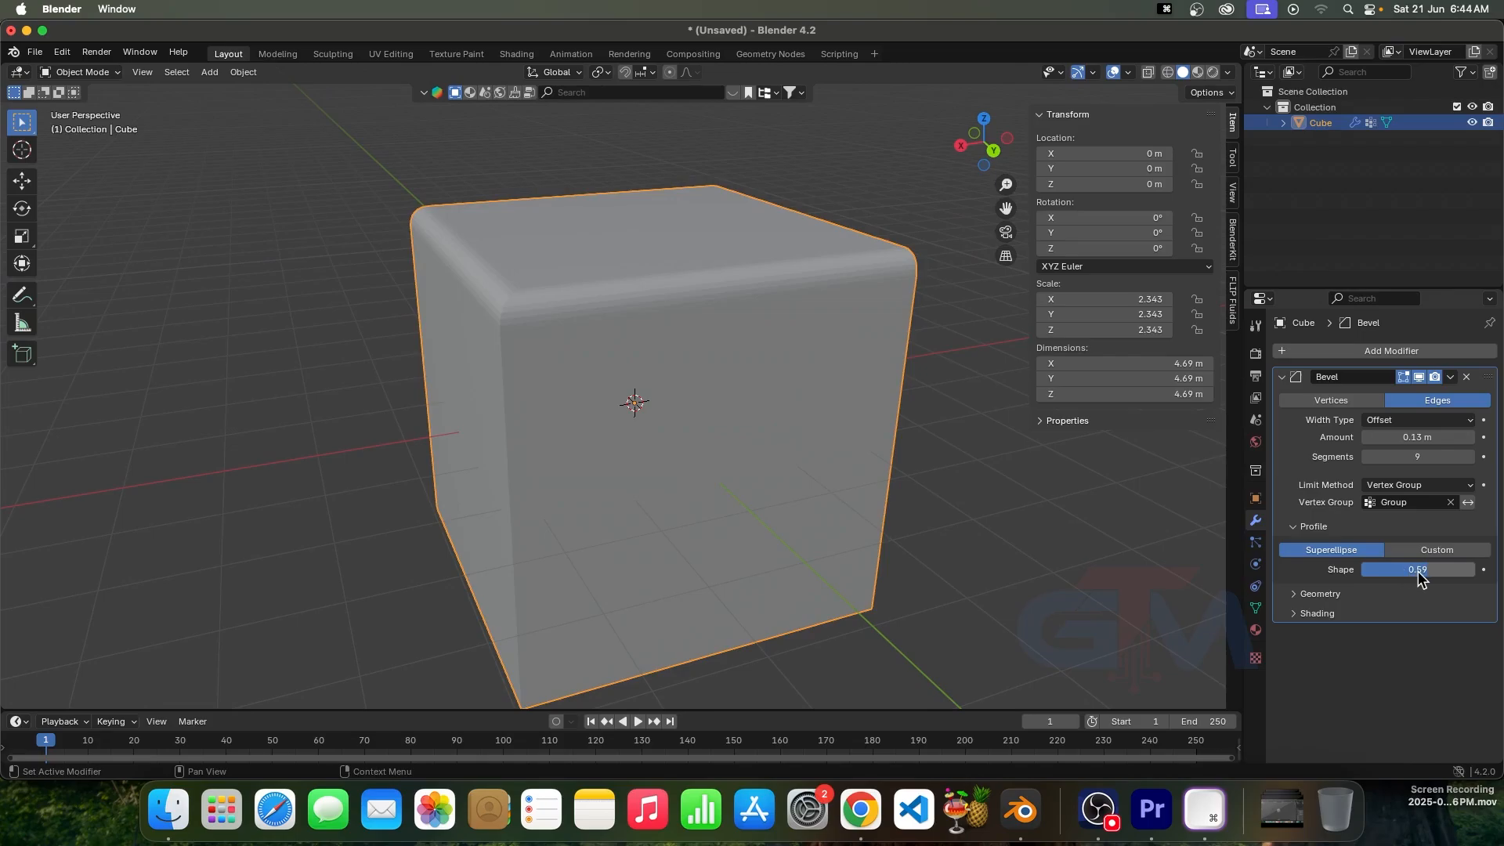
Step: Try Superellipse profile shapes of 0.00, 0.16 and 1.00 on the cube's bevel and compare the resulting edges
drag(1417, 572, 1332, 588)
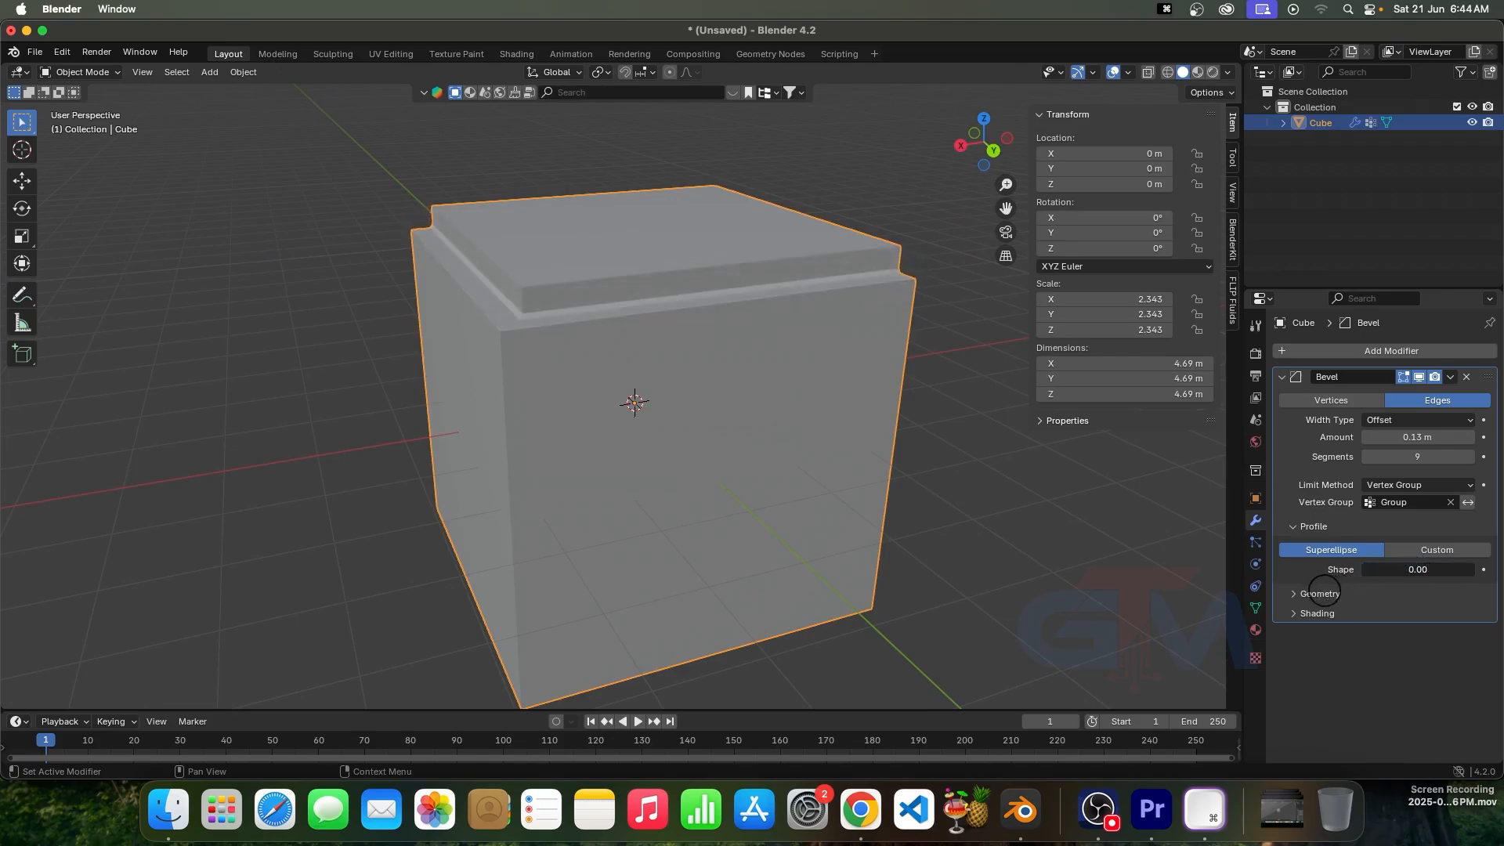
middle_drag(675, 477, 845, 475)
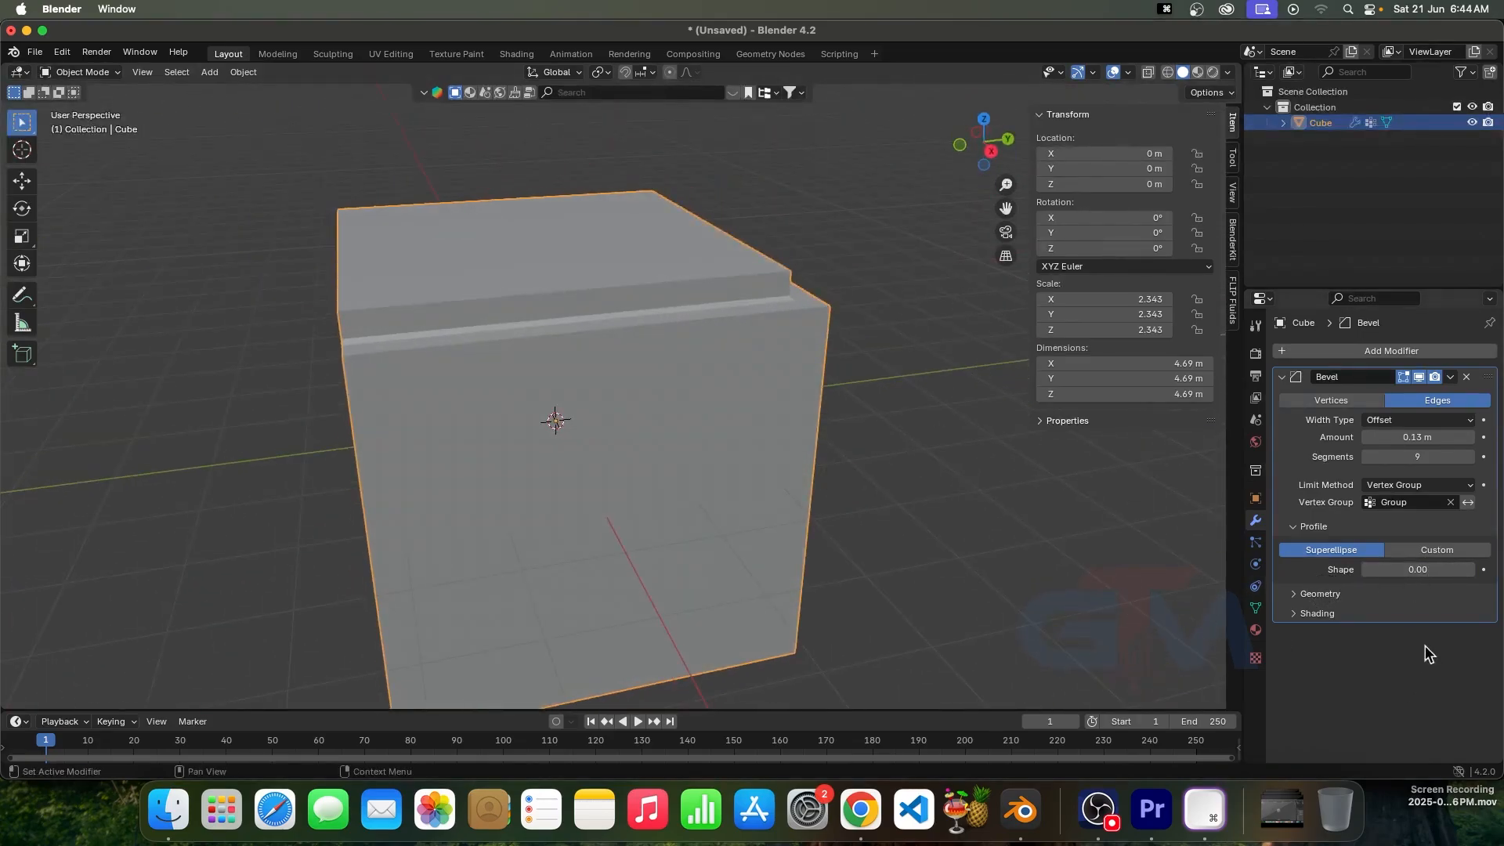
drag(1367, 571, 1395, 570)
middle_drag(979, 611, 930, 619)
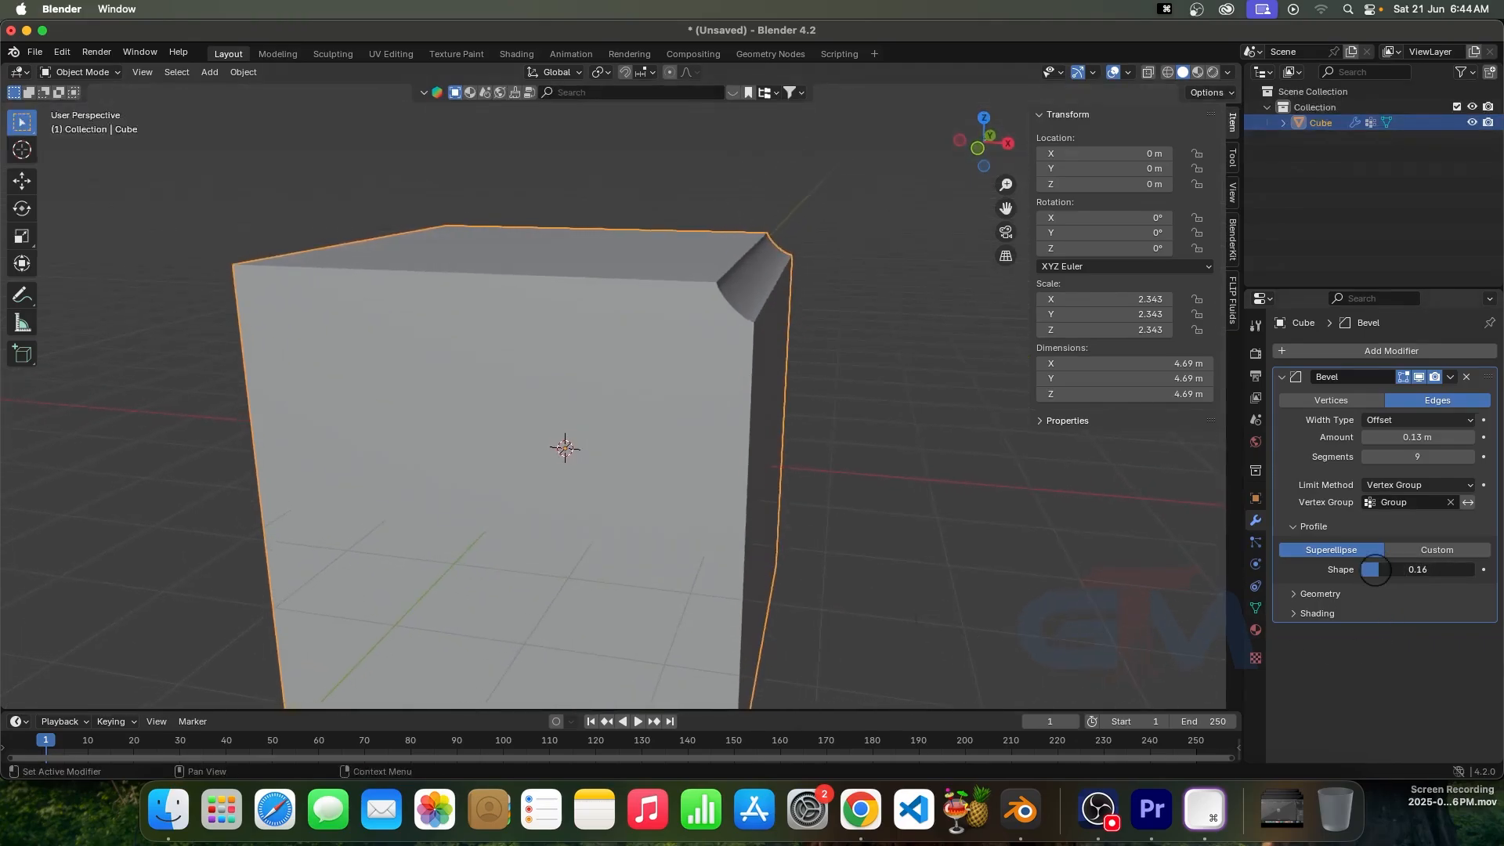
drag(1381, 570, 1488, 570)
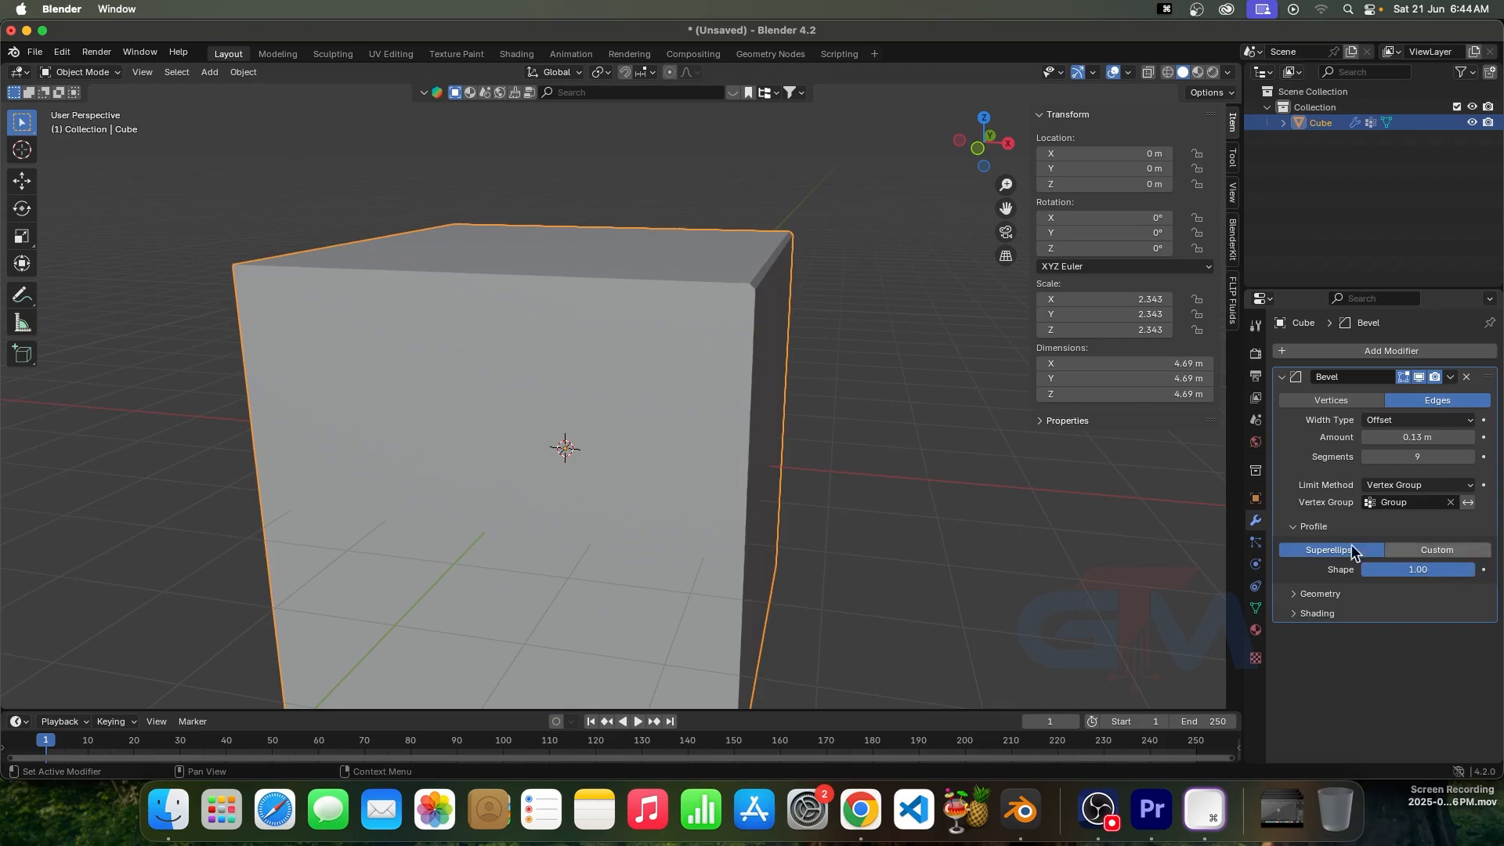
middle_drag(888, 374, 967, 412)
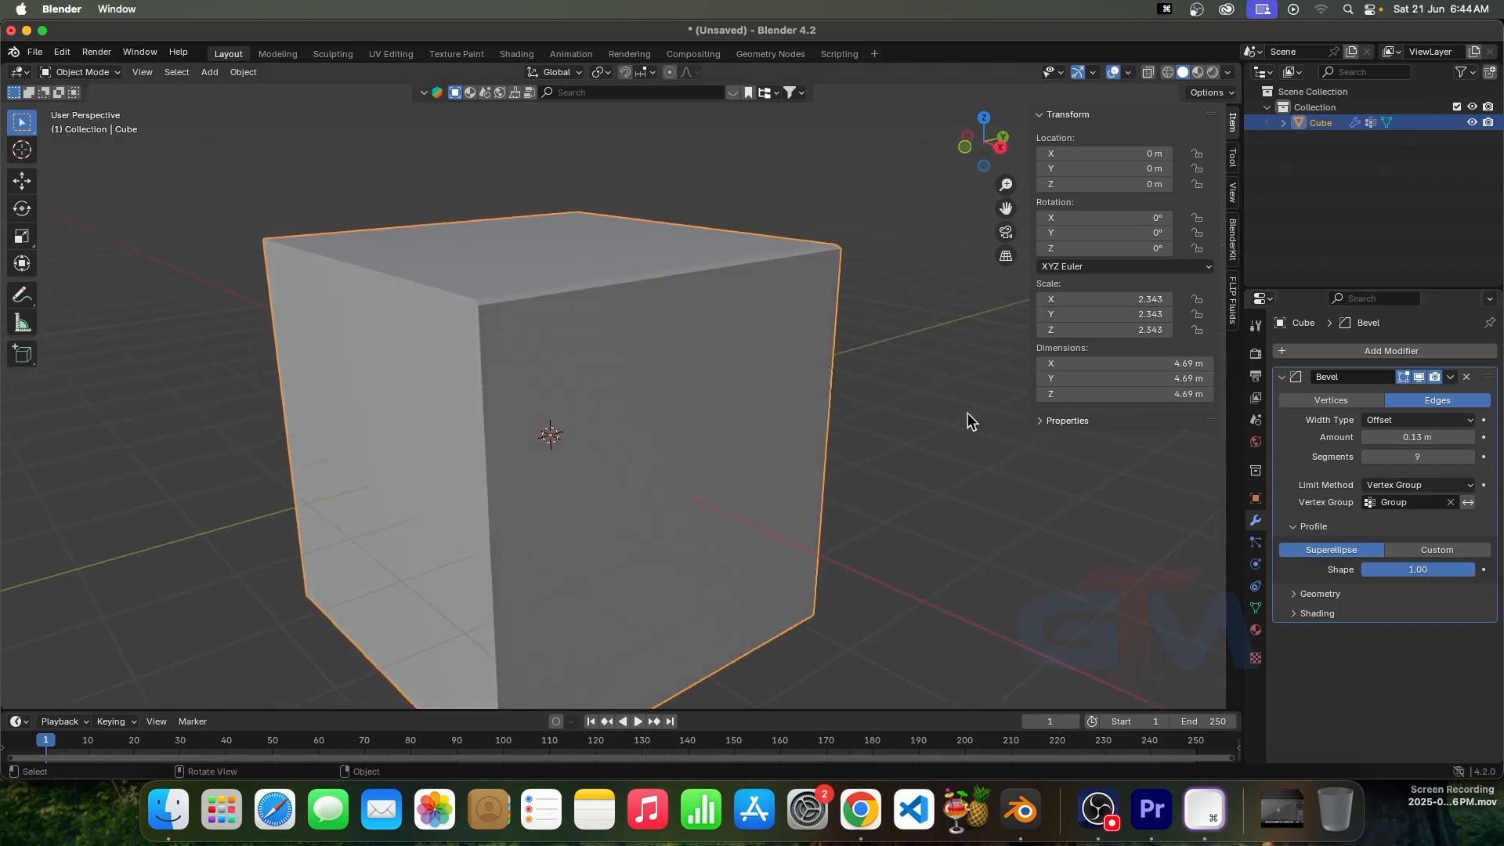
Step: Limit the cube's bevel by Angle and set its Superellipse profile shape to 0.71
click(1457, 485)
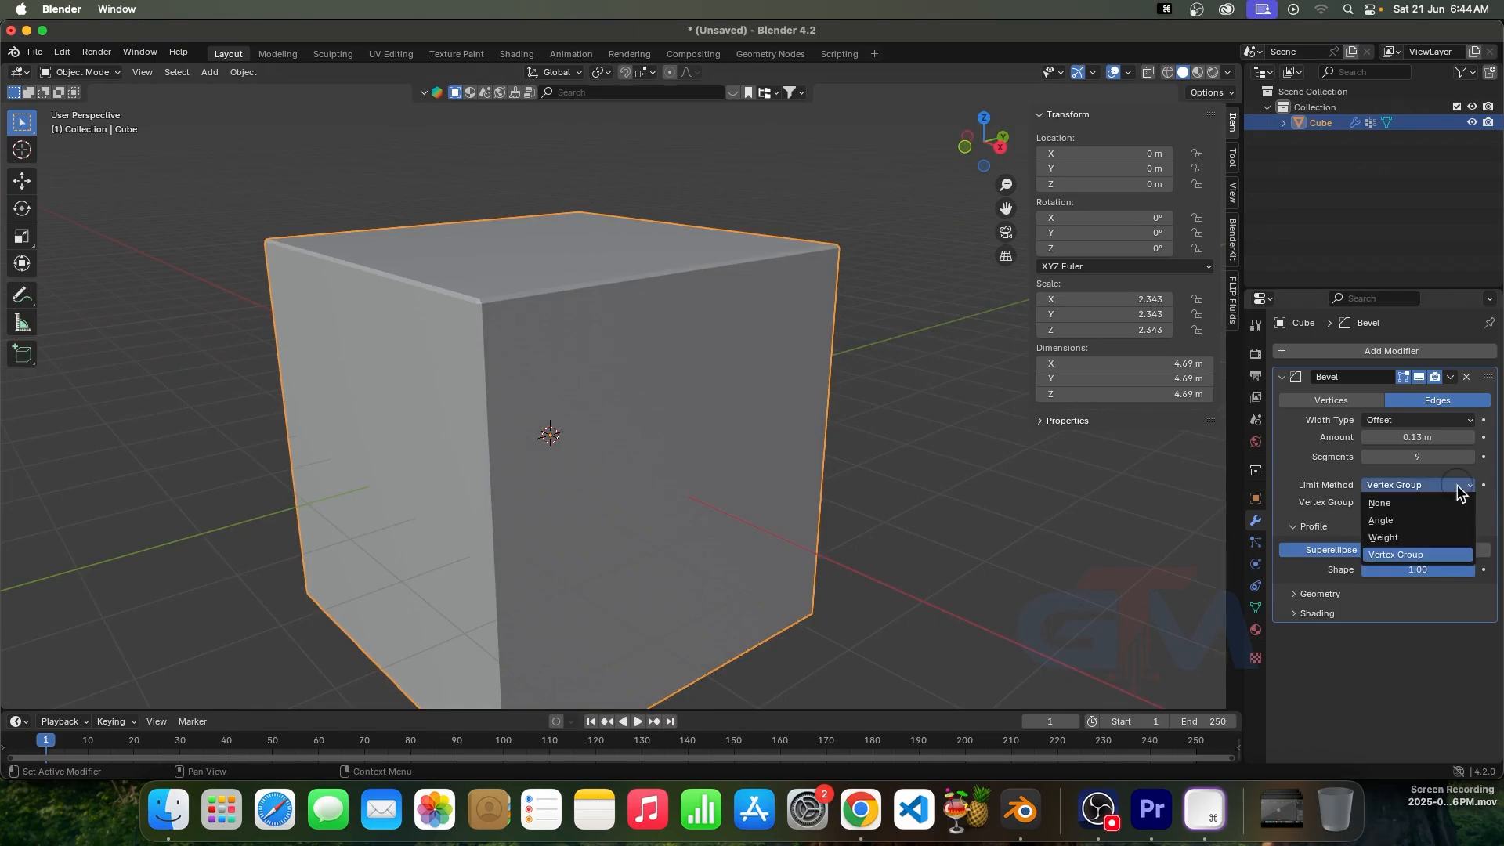
click(1395, 519)
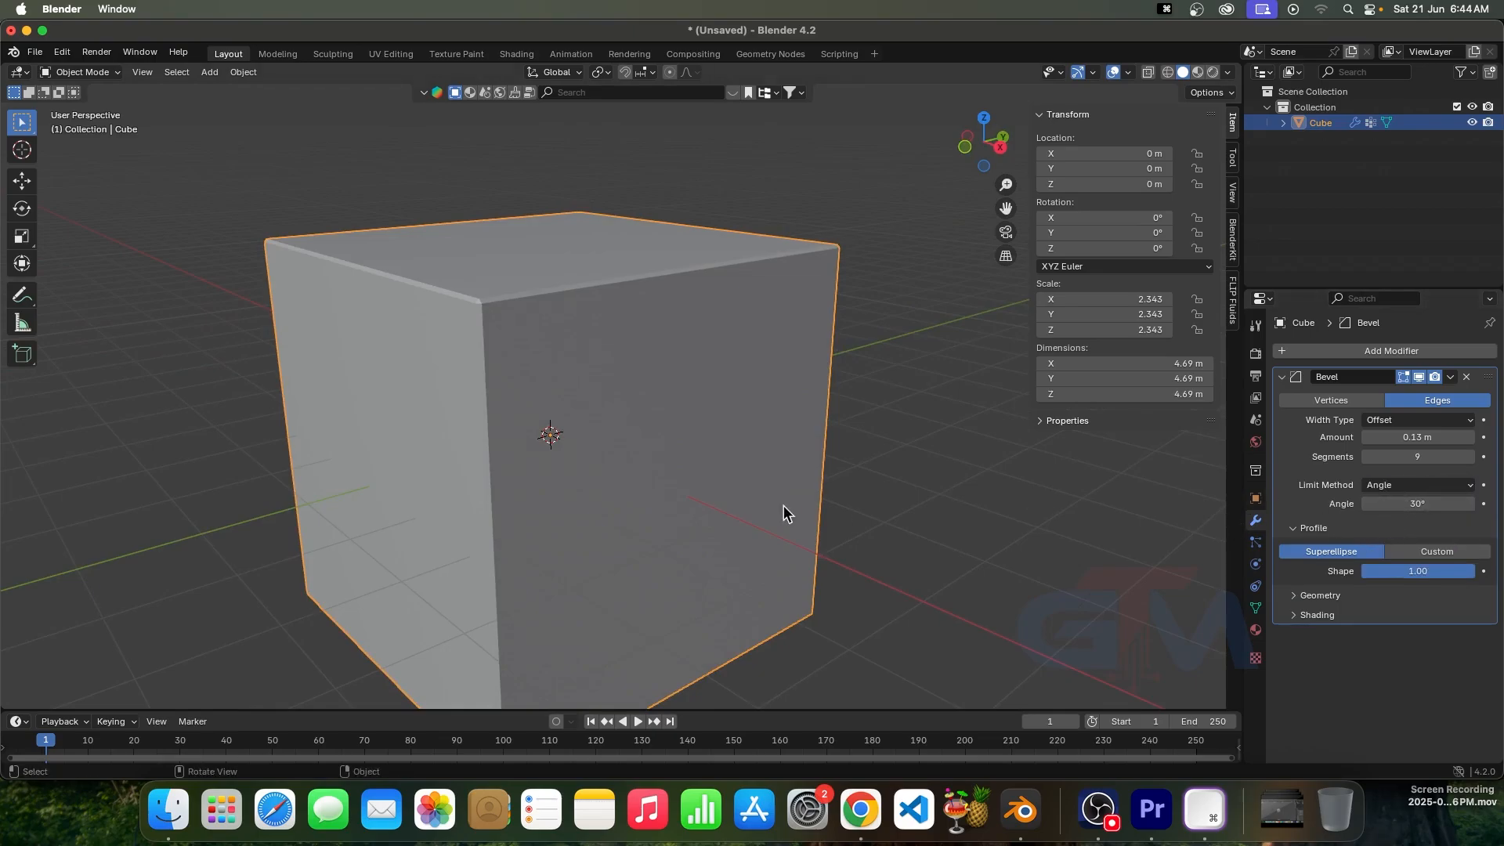
middle_drag(783, 505, 870, 500)
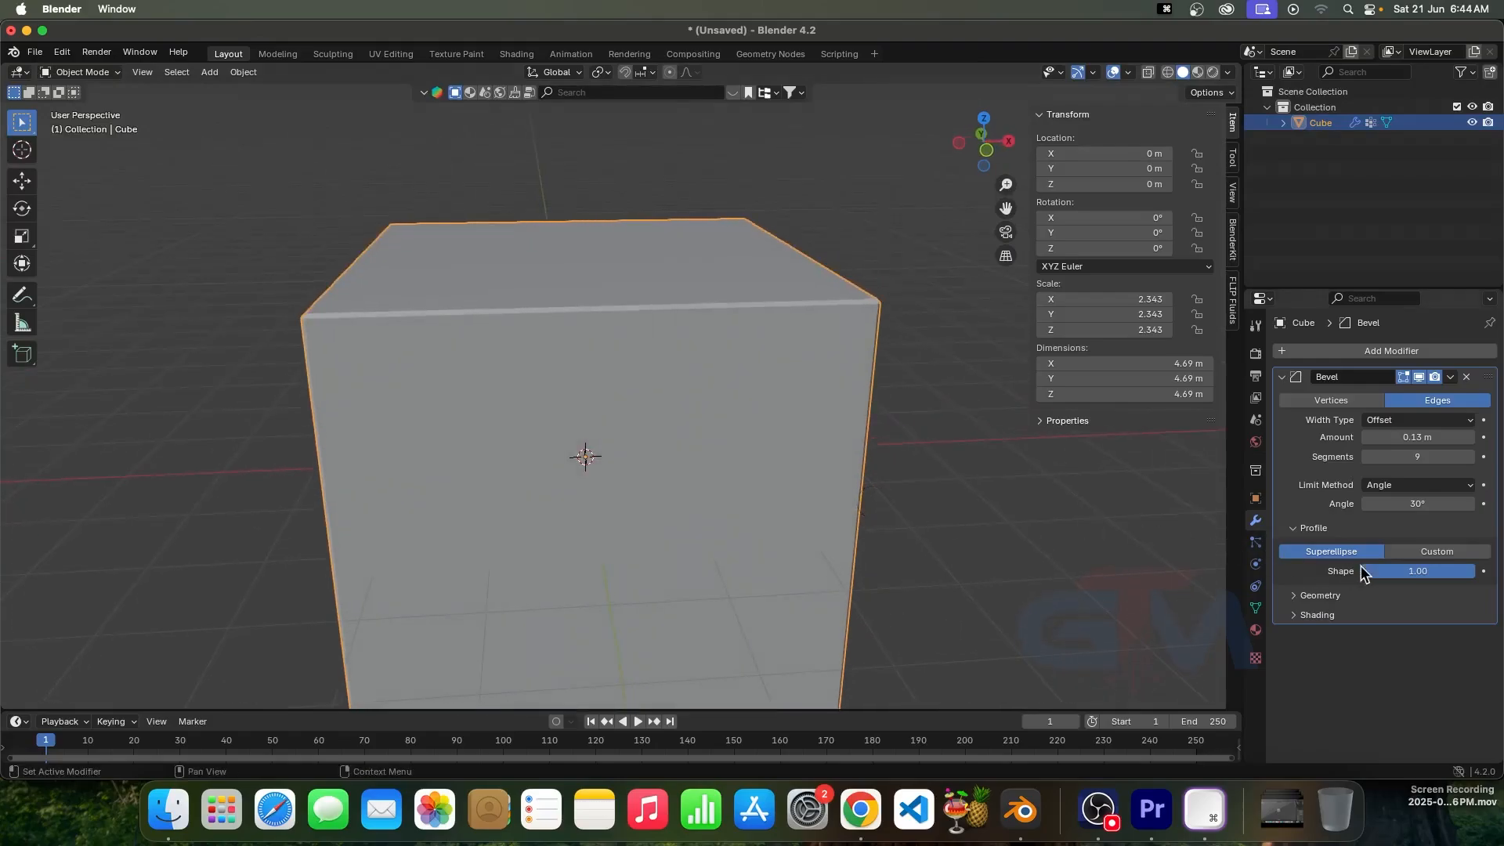
drag(1436, 574, 1395, 575)
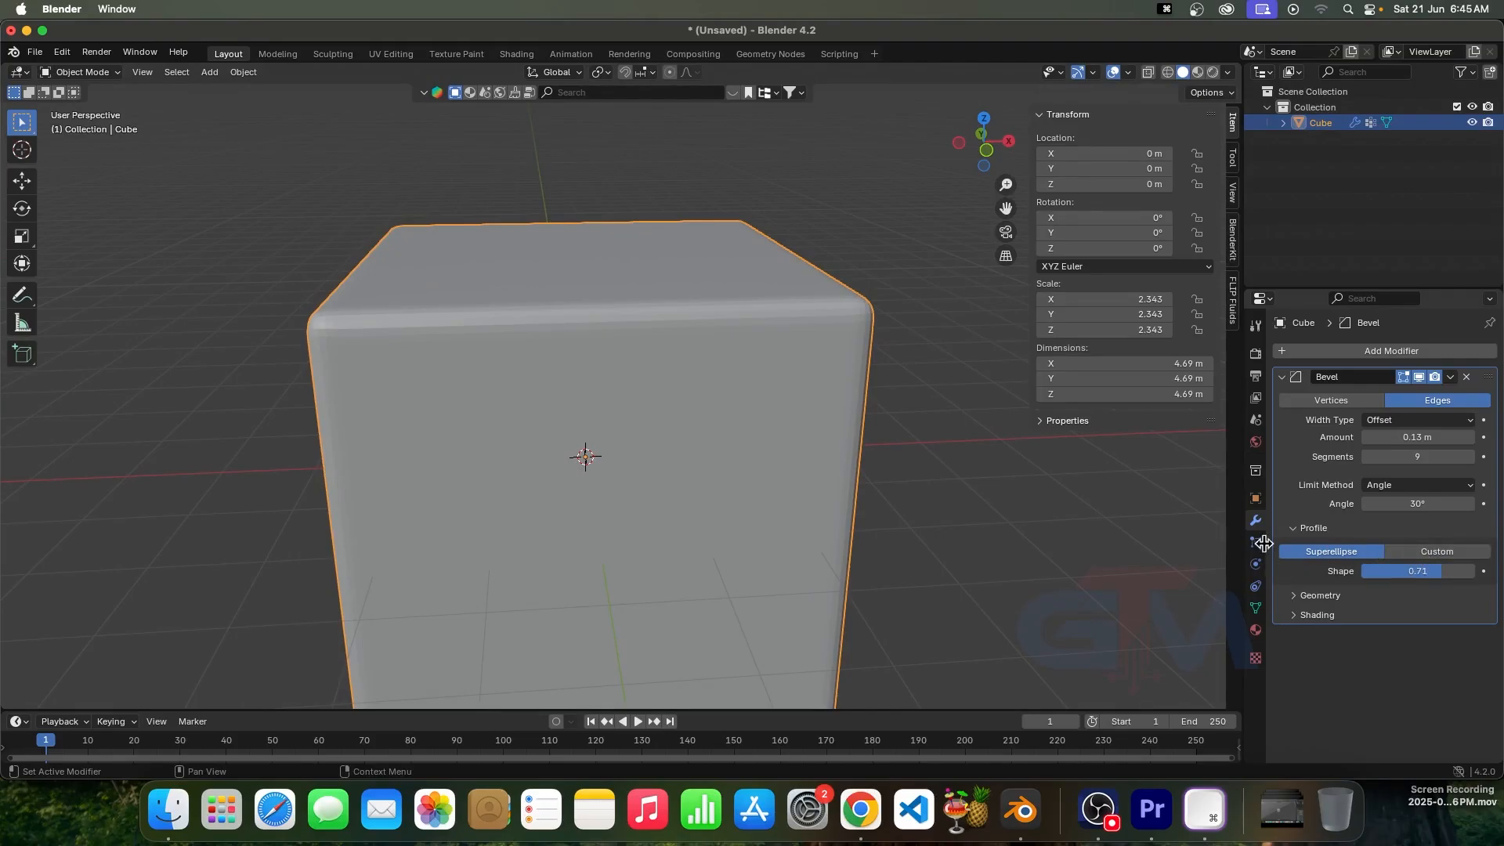
Step: Switch the bevel to a Custom profile and bend its curve with two control points, placing the upper one at about 0.20, 0.57
click(1443, 553)
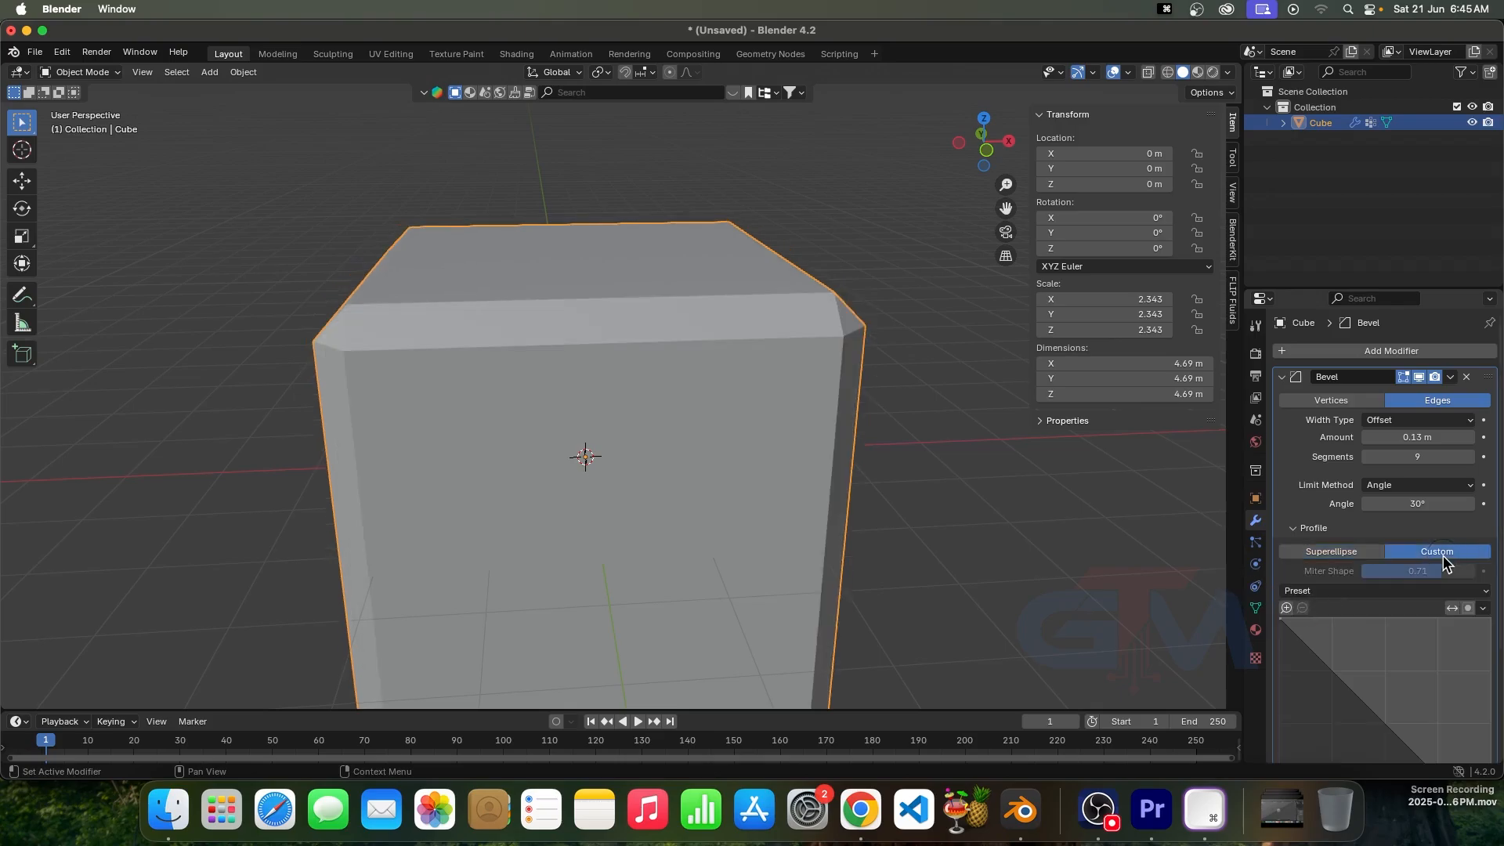
scroll(1417, 646, down, 4)
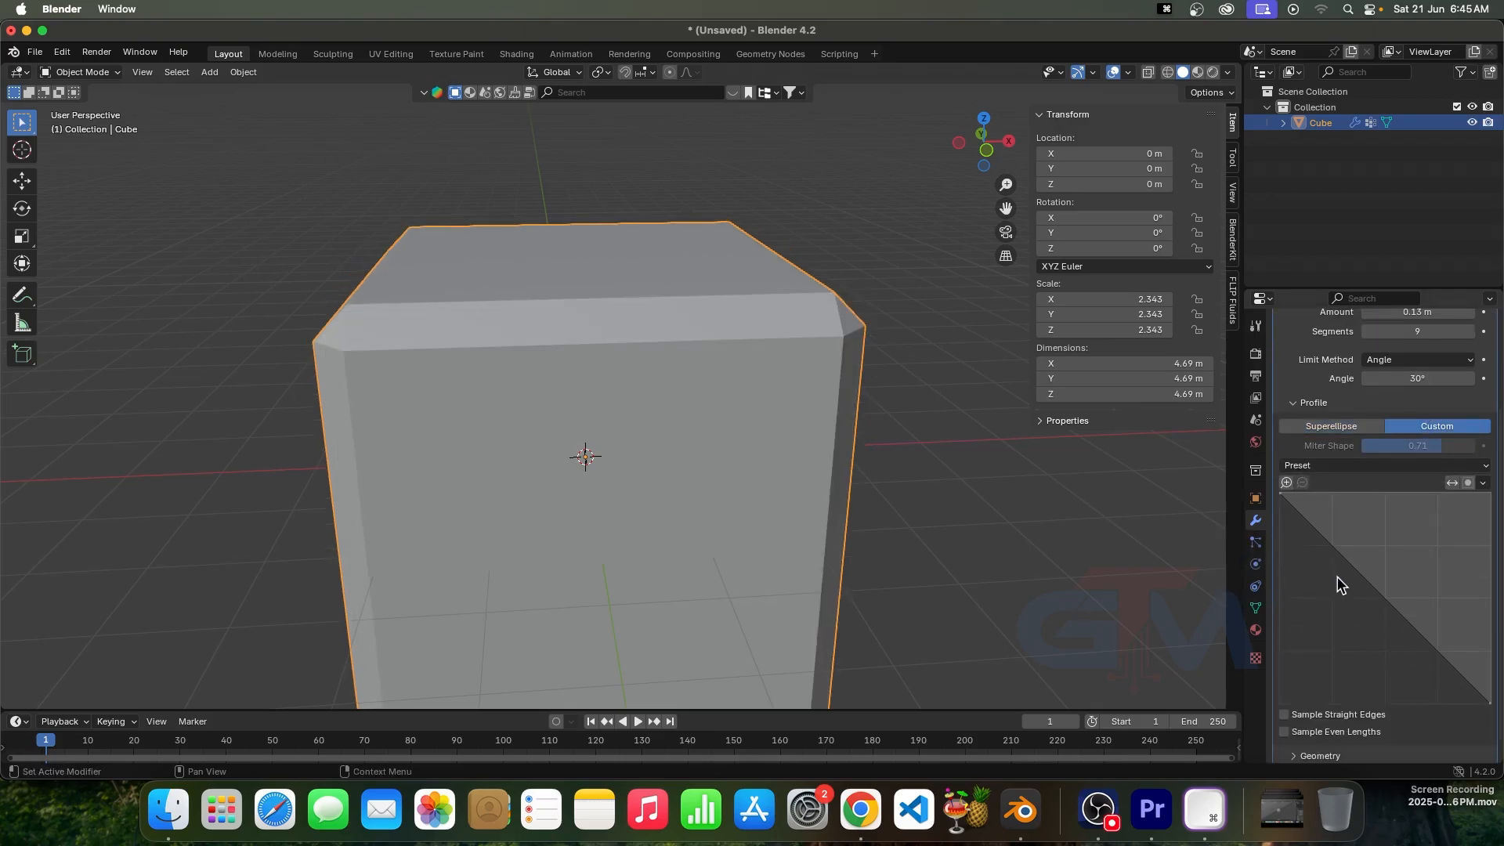
drag(1345, 558, 1316, 618)
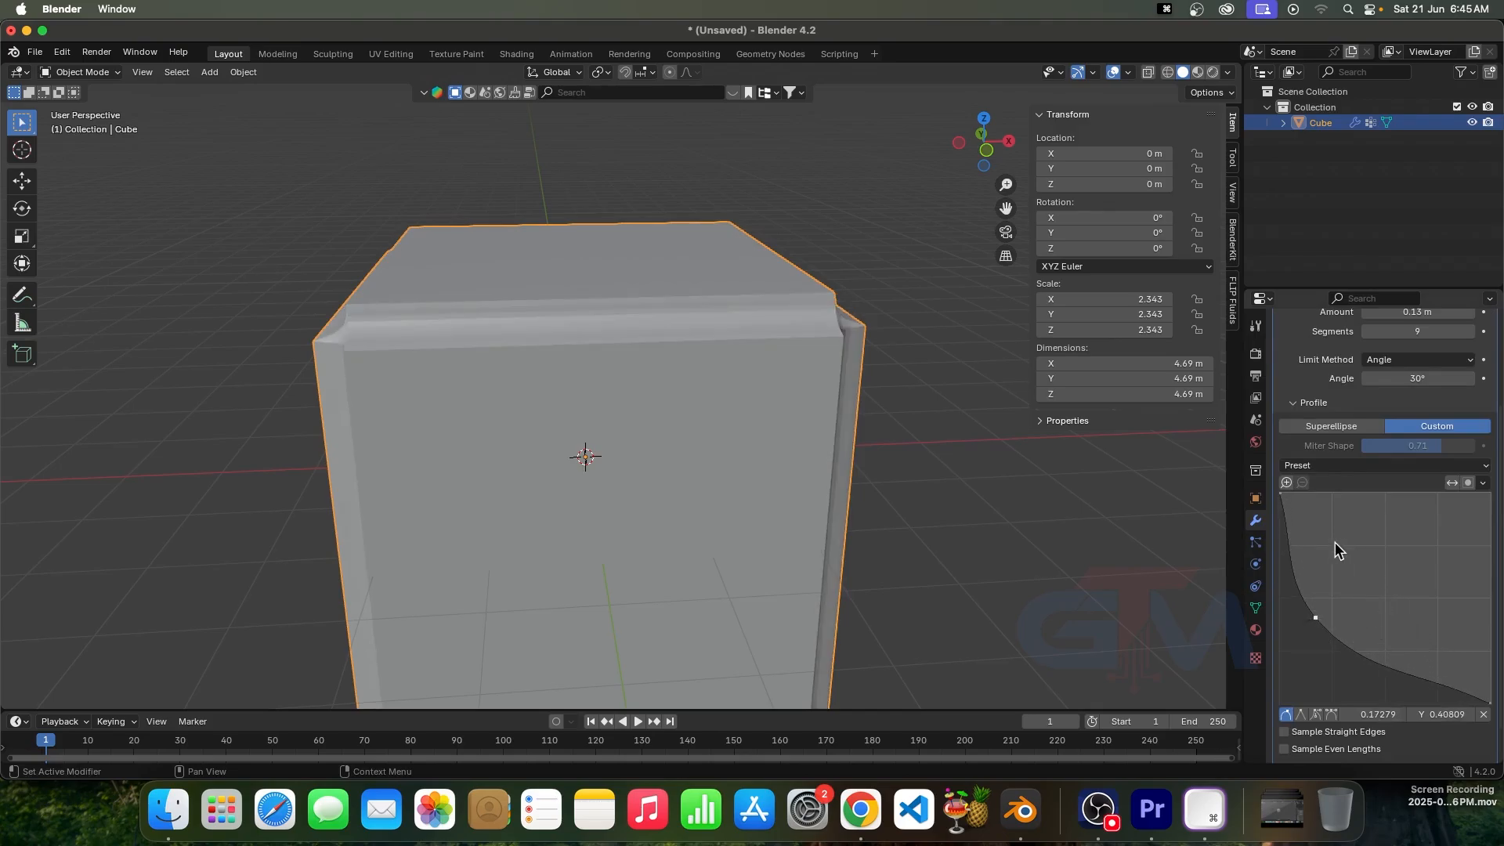
middle_drag(843, 466, 725, 463)
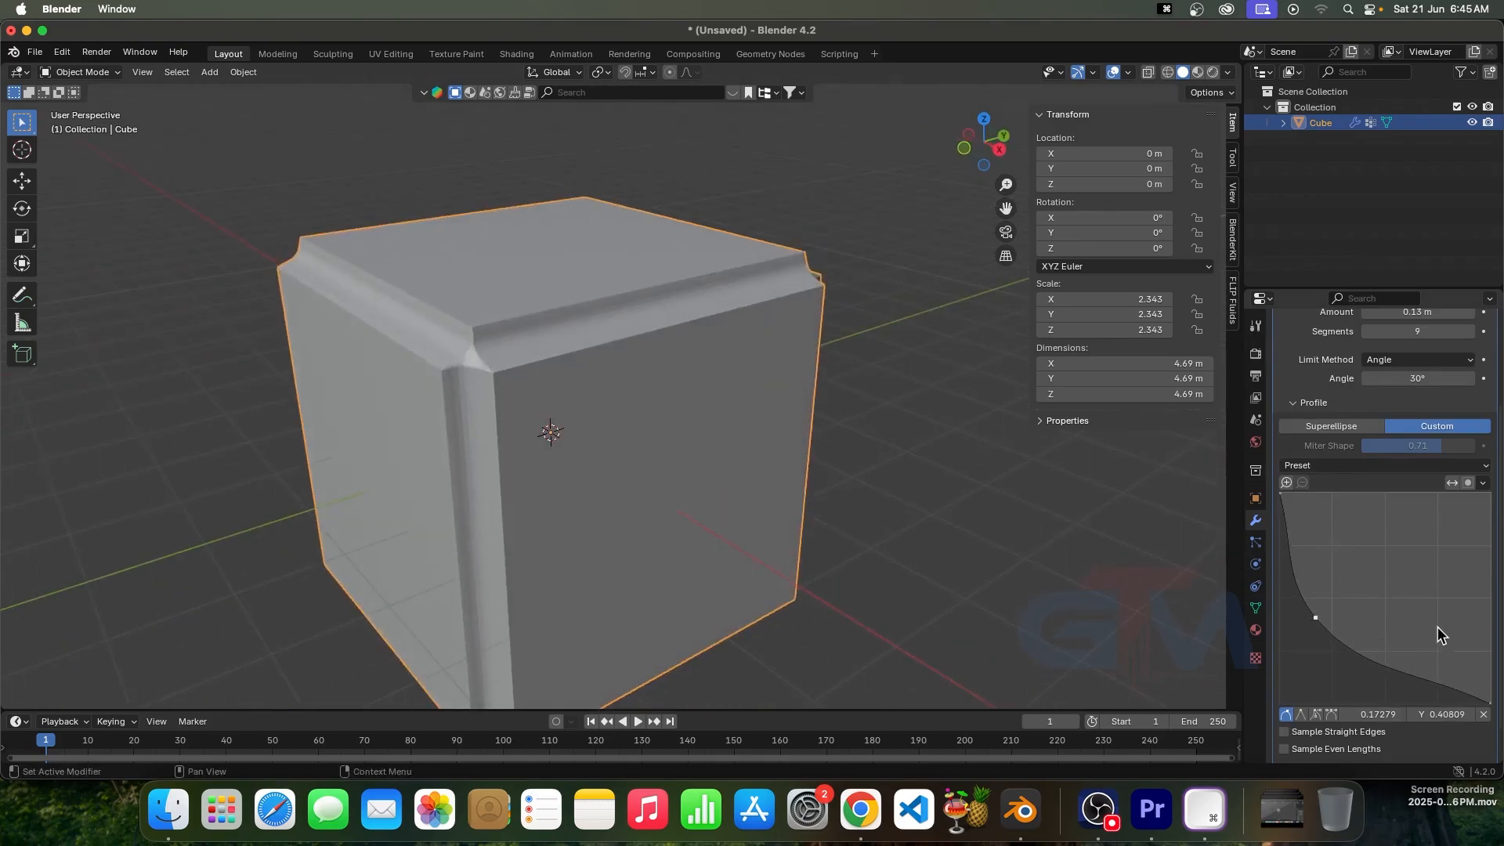
drag(1401, 676, 1428, 619)
drag(1316, 619, 1322, 585)
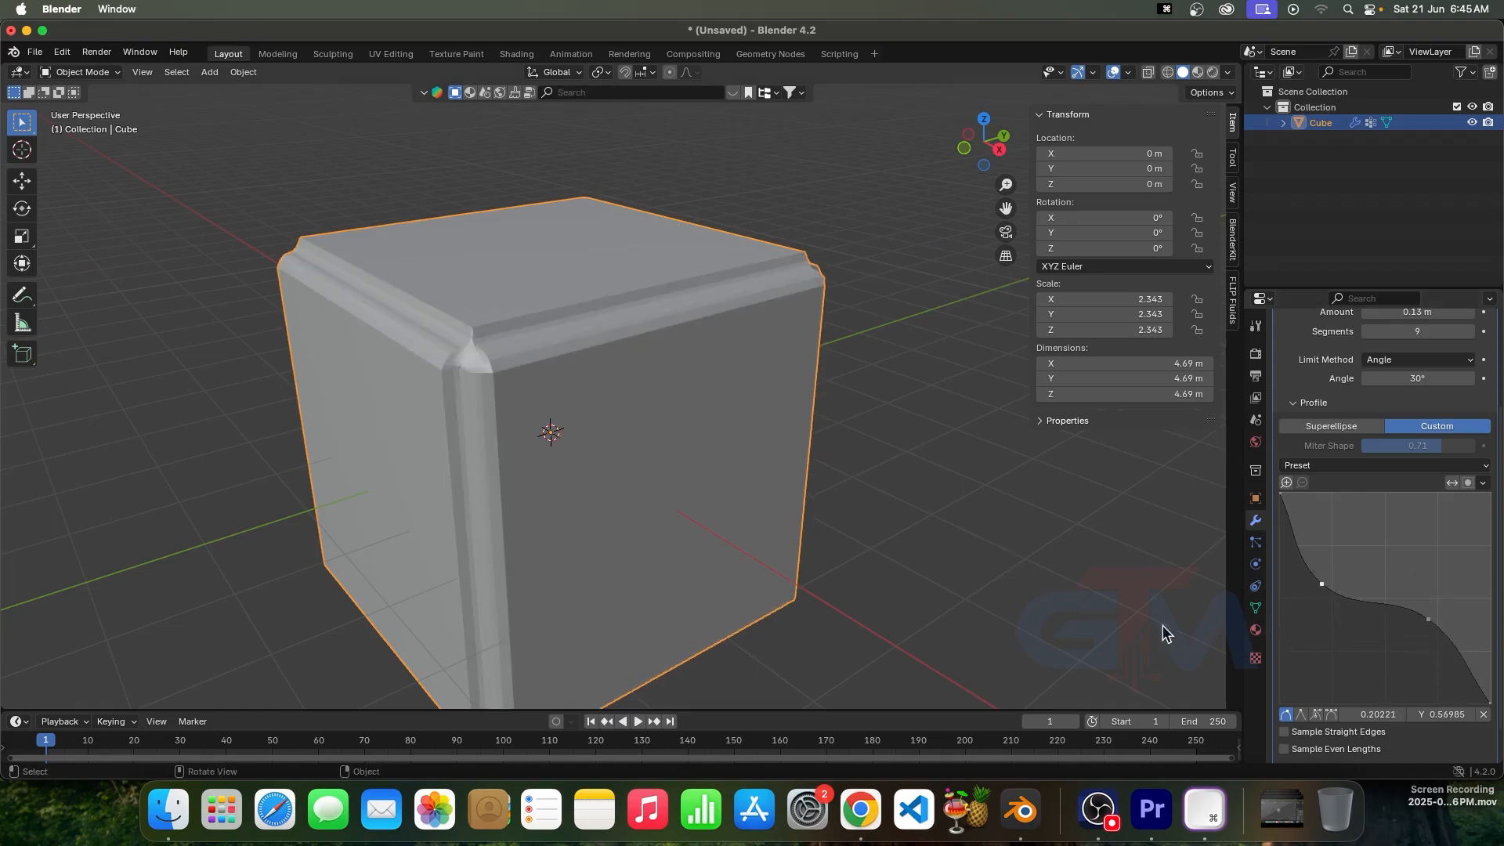
scroll(747, 502, down, 4)
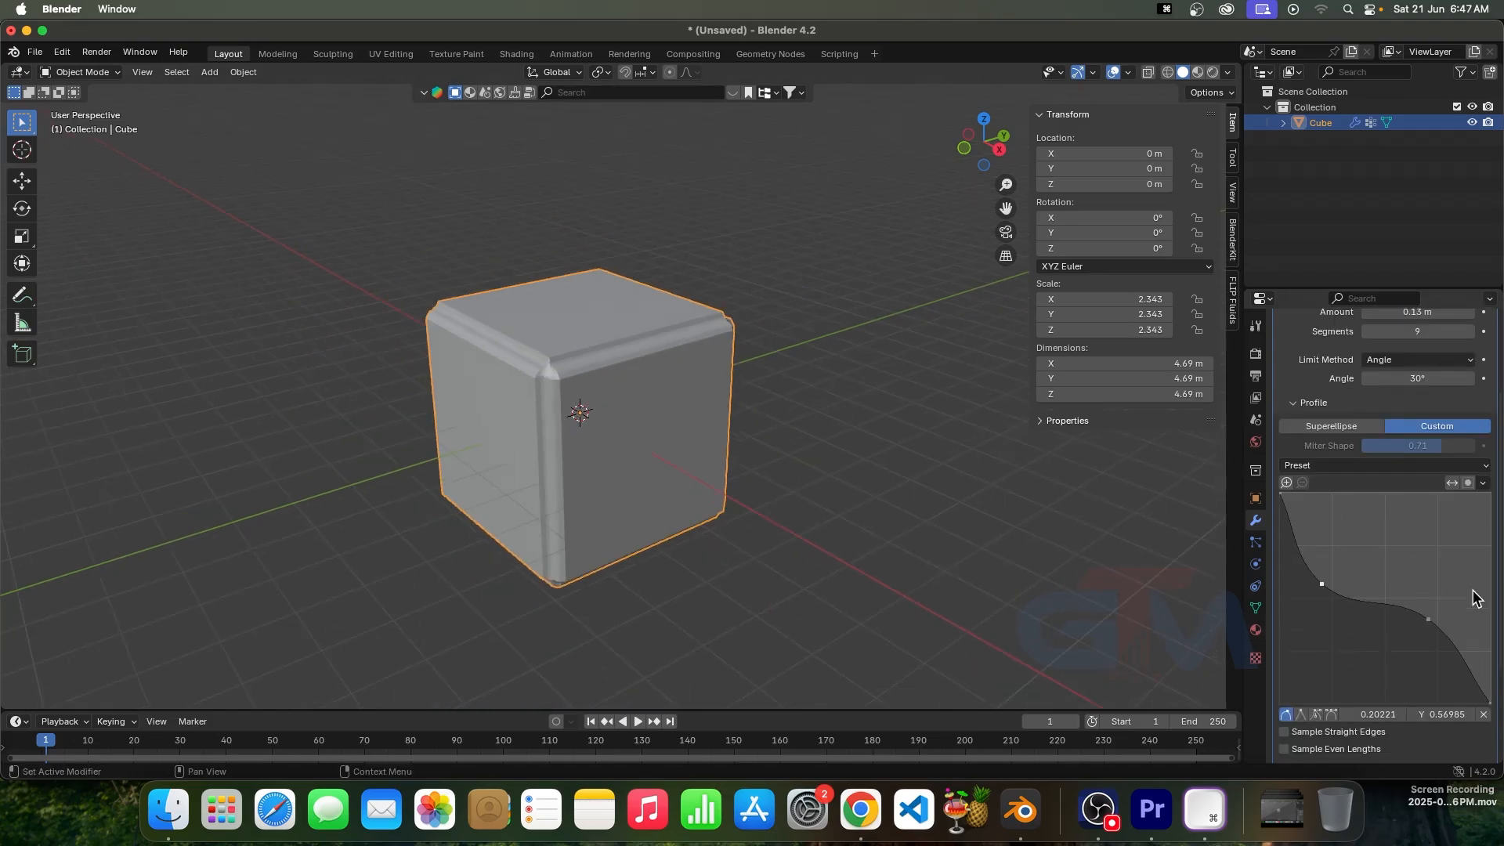
Step: Reset the custom bevel profile curve to its default straight diagonal
scroll(1436, 690, down, 1)
scroll(1434, 696, up, 2)
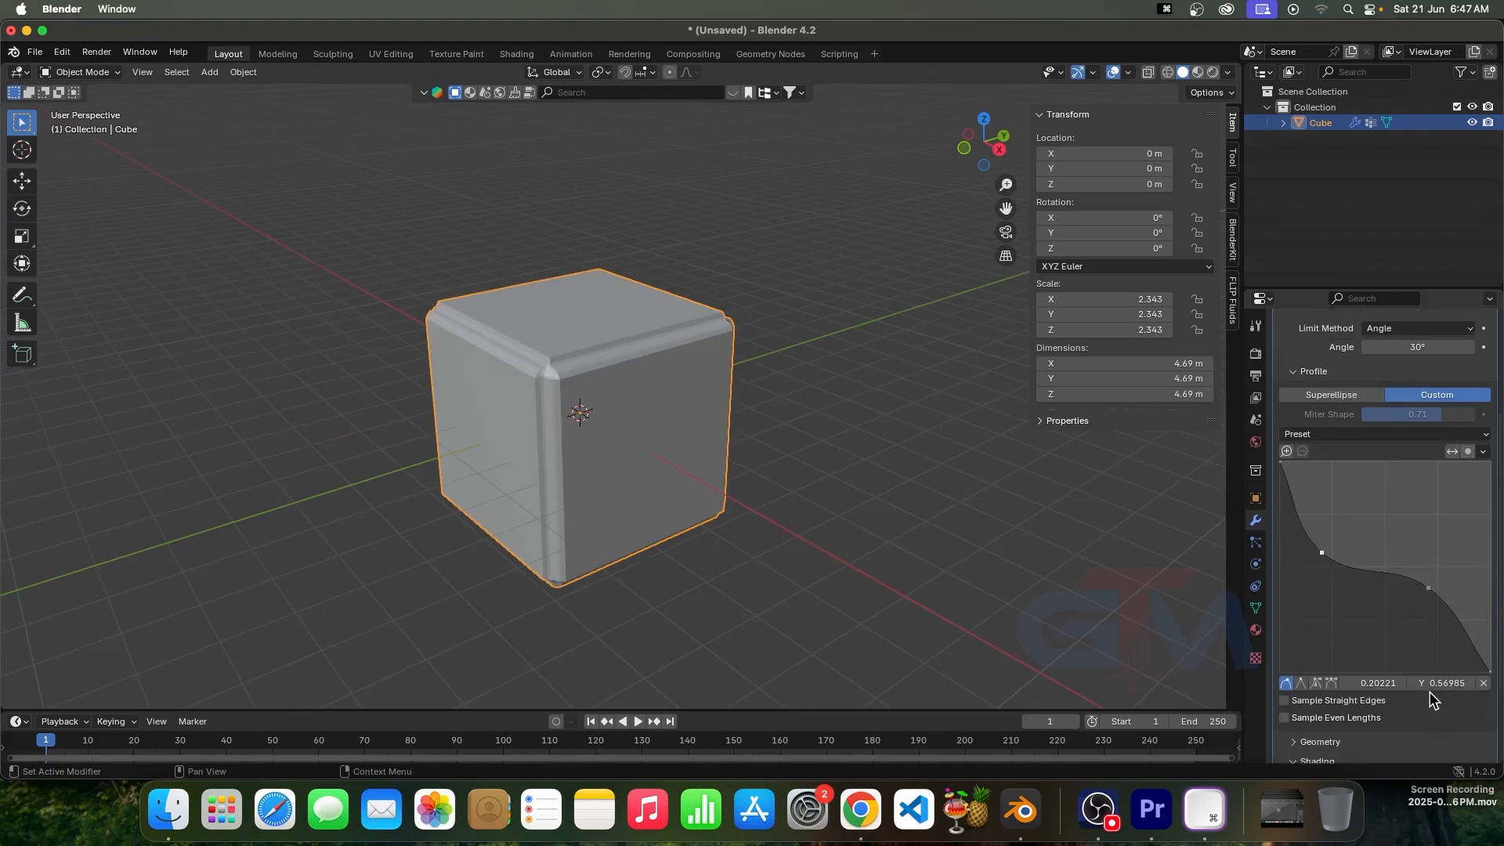
click(1483, 514)
click(1454, 550)
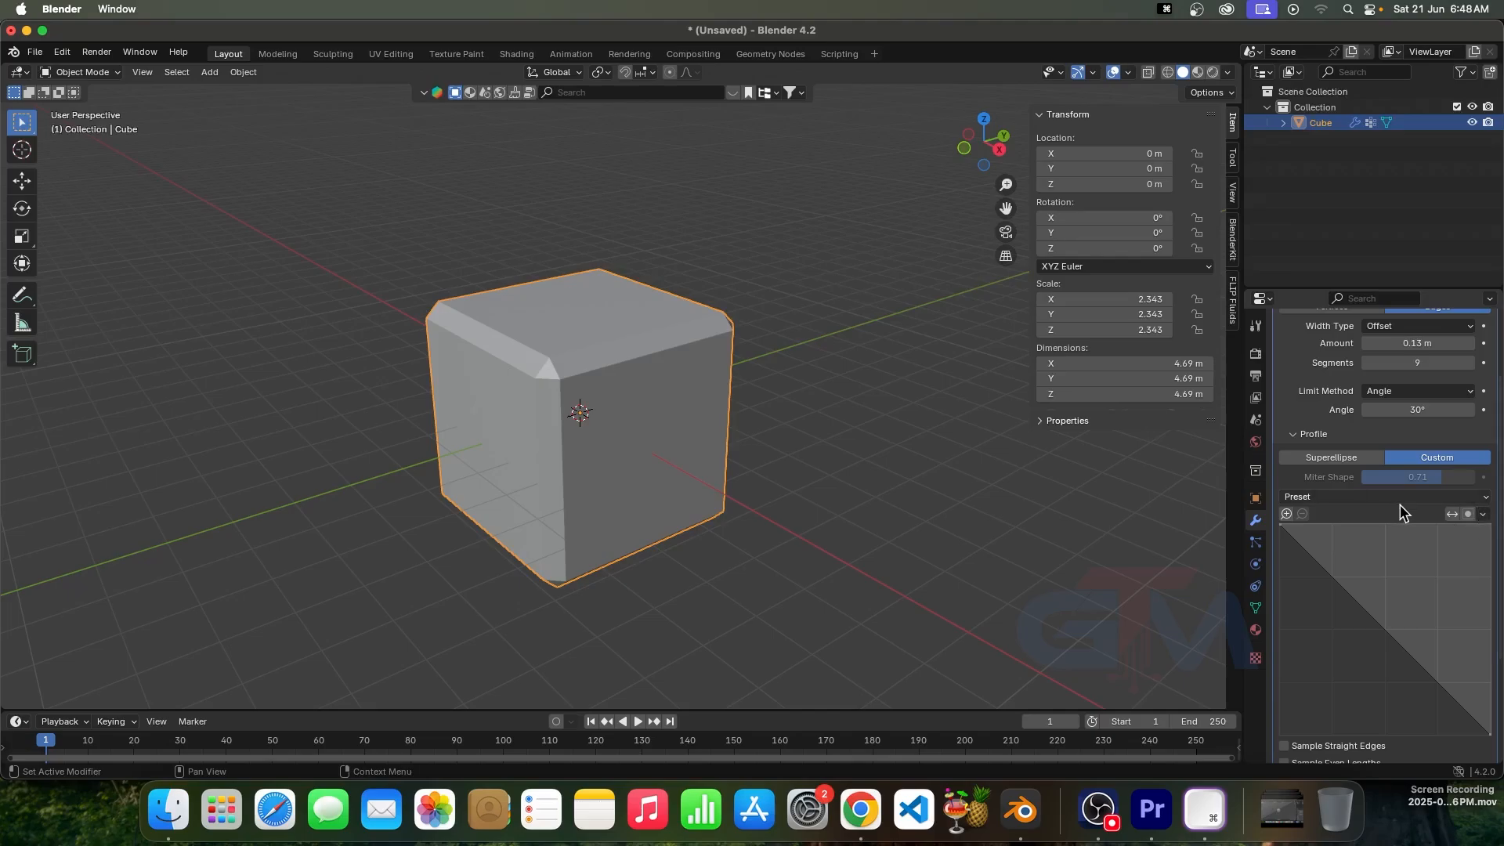
Step: Switch the bevel profile back to Superellipse, and expand the Geometry settings in place of Shading
click(1323, 459)
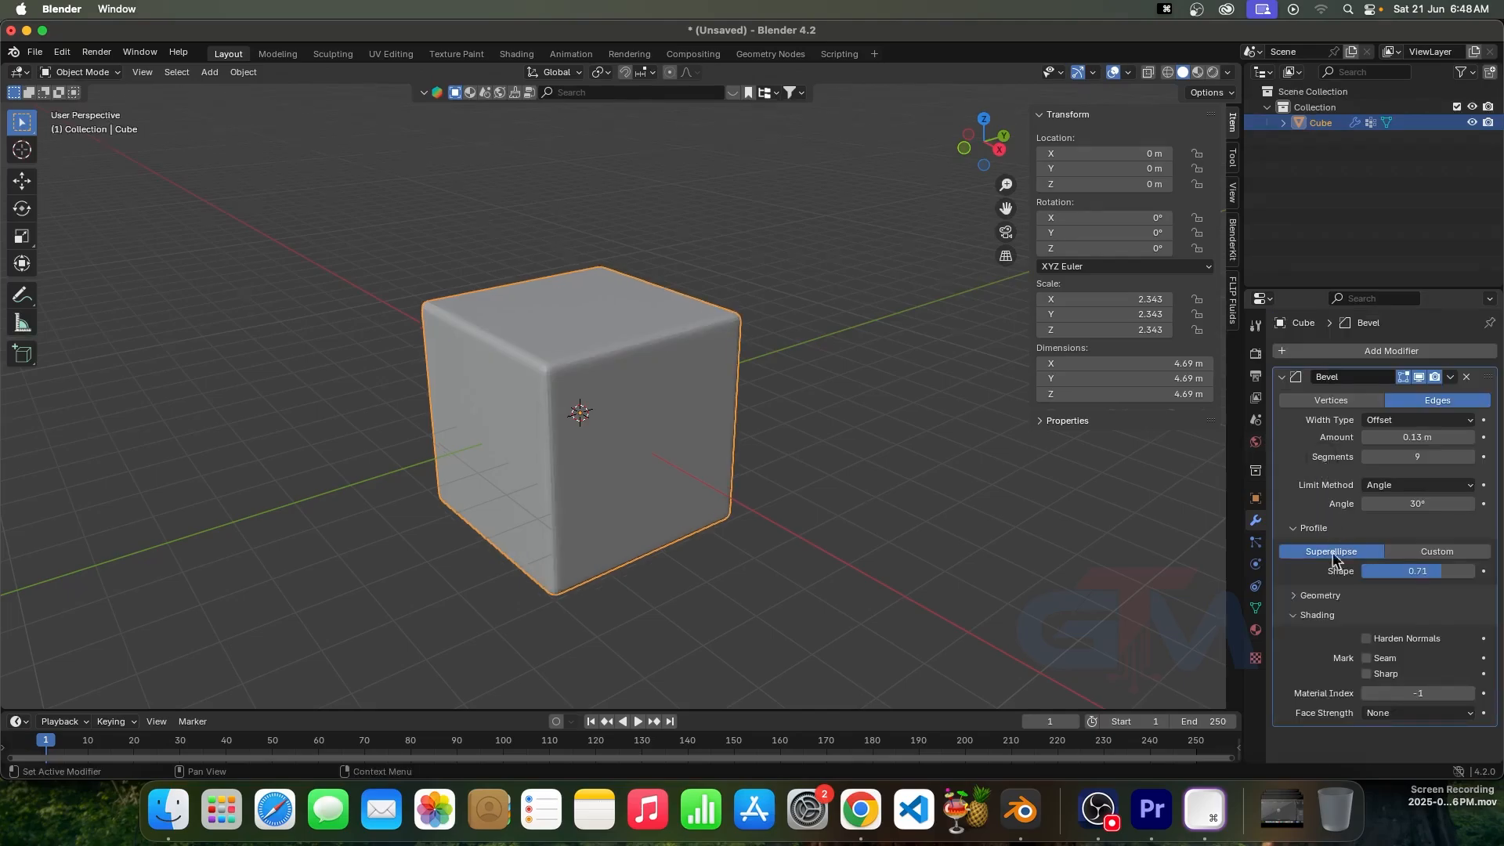
click(1296, 616)
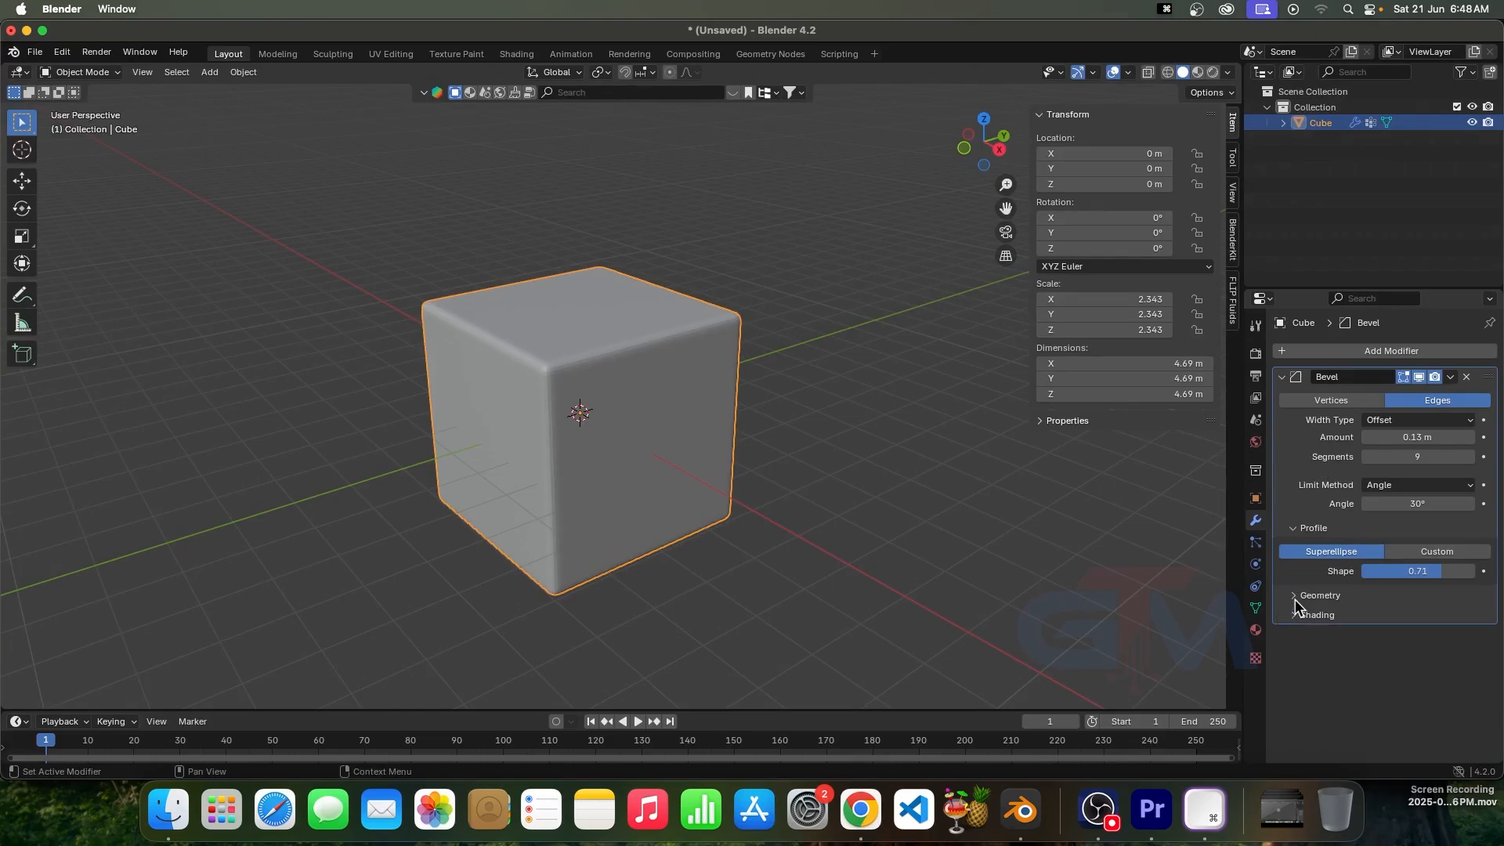
click(1320, 595)
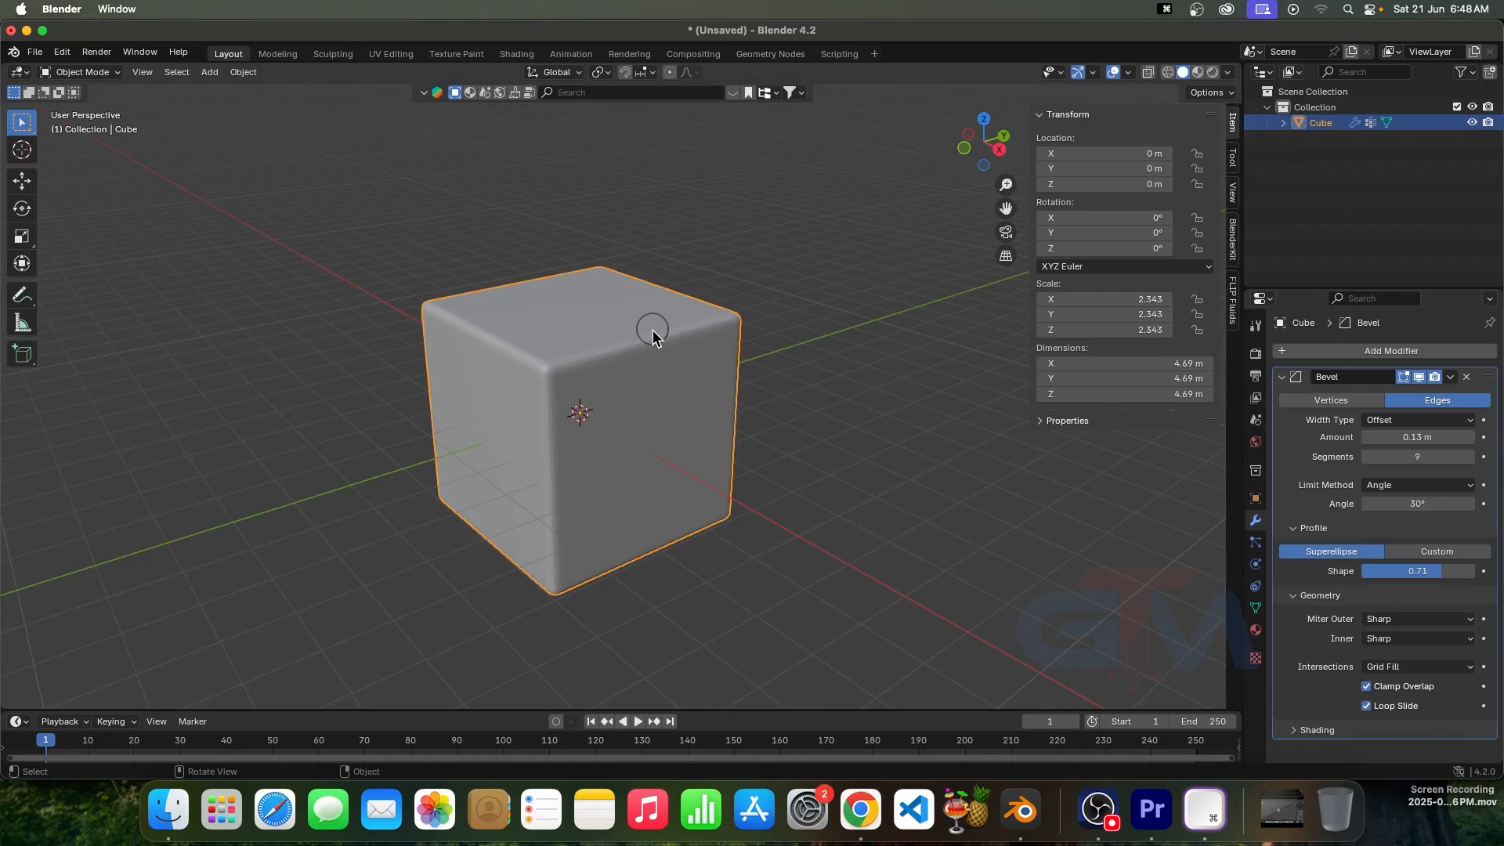
Step: In Edit Mode, select the two top vertices at the ends of the cube's front edge and scale them to 0 so they coincide
key(Tab)
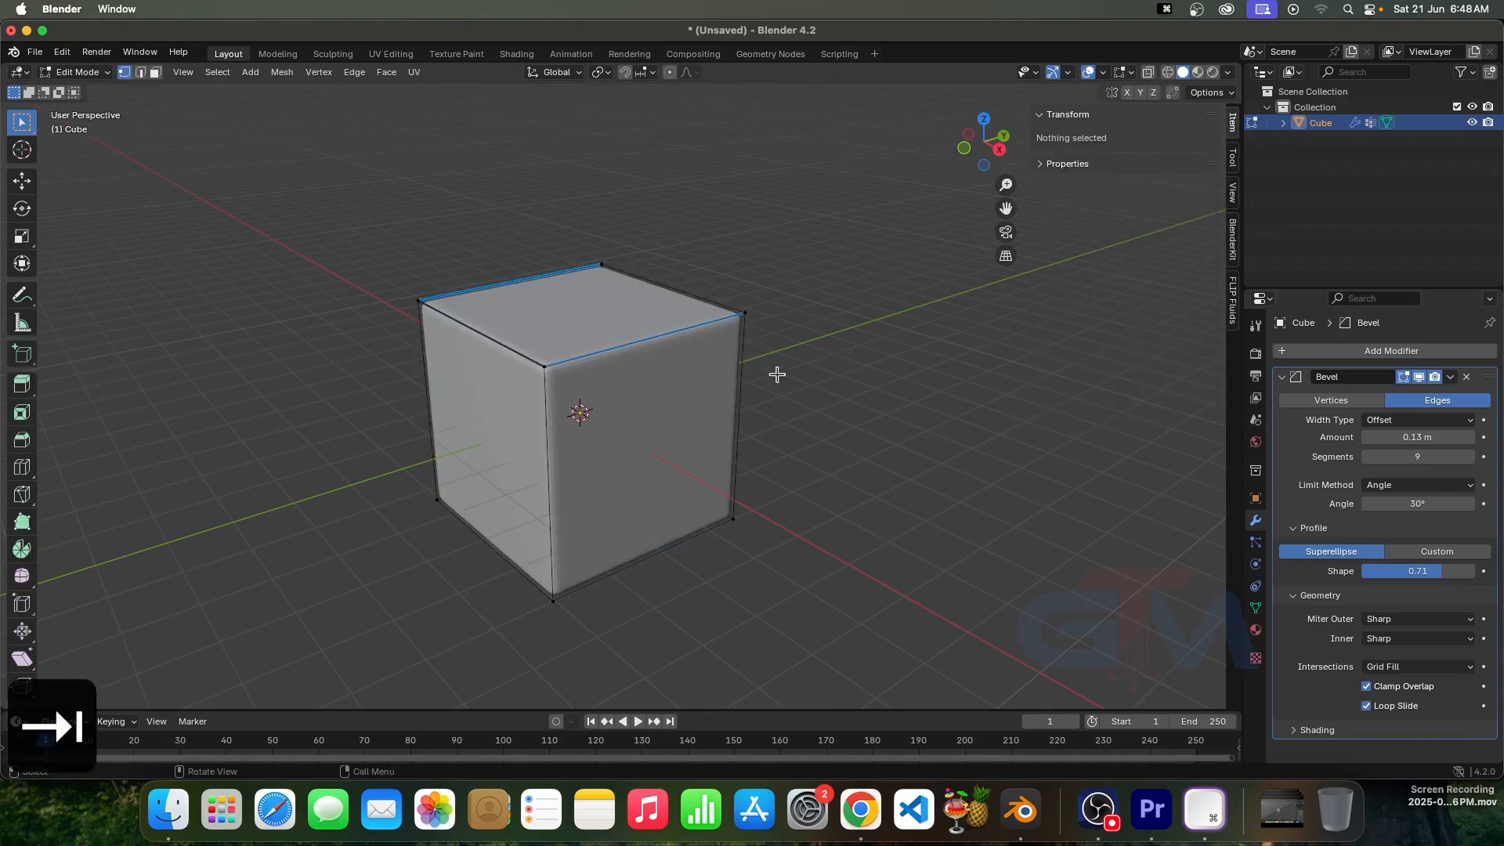
click(553, 370)
shift+click(741, 313)
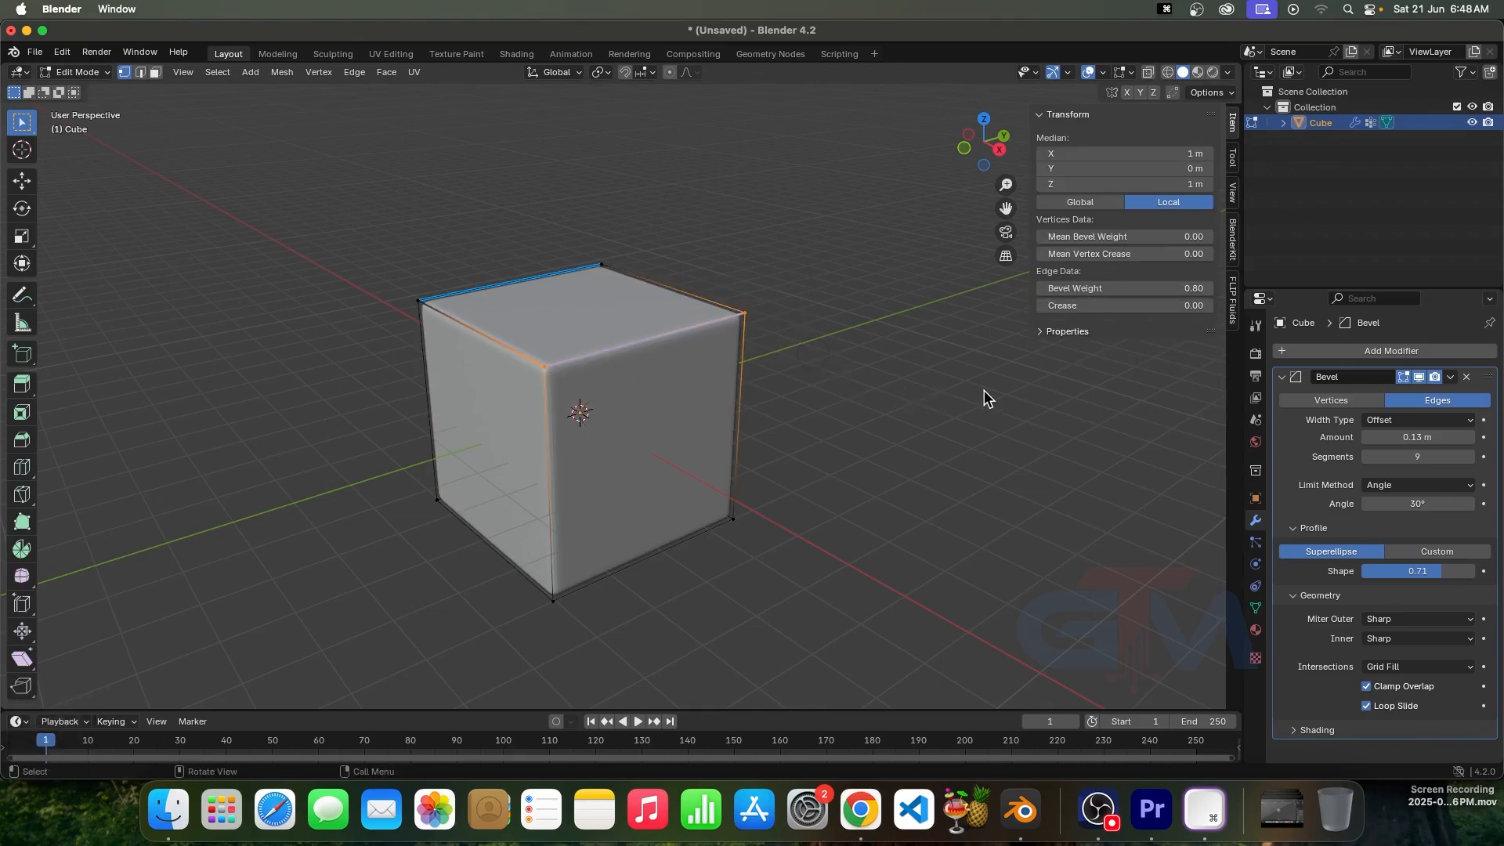
key(s)
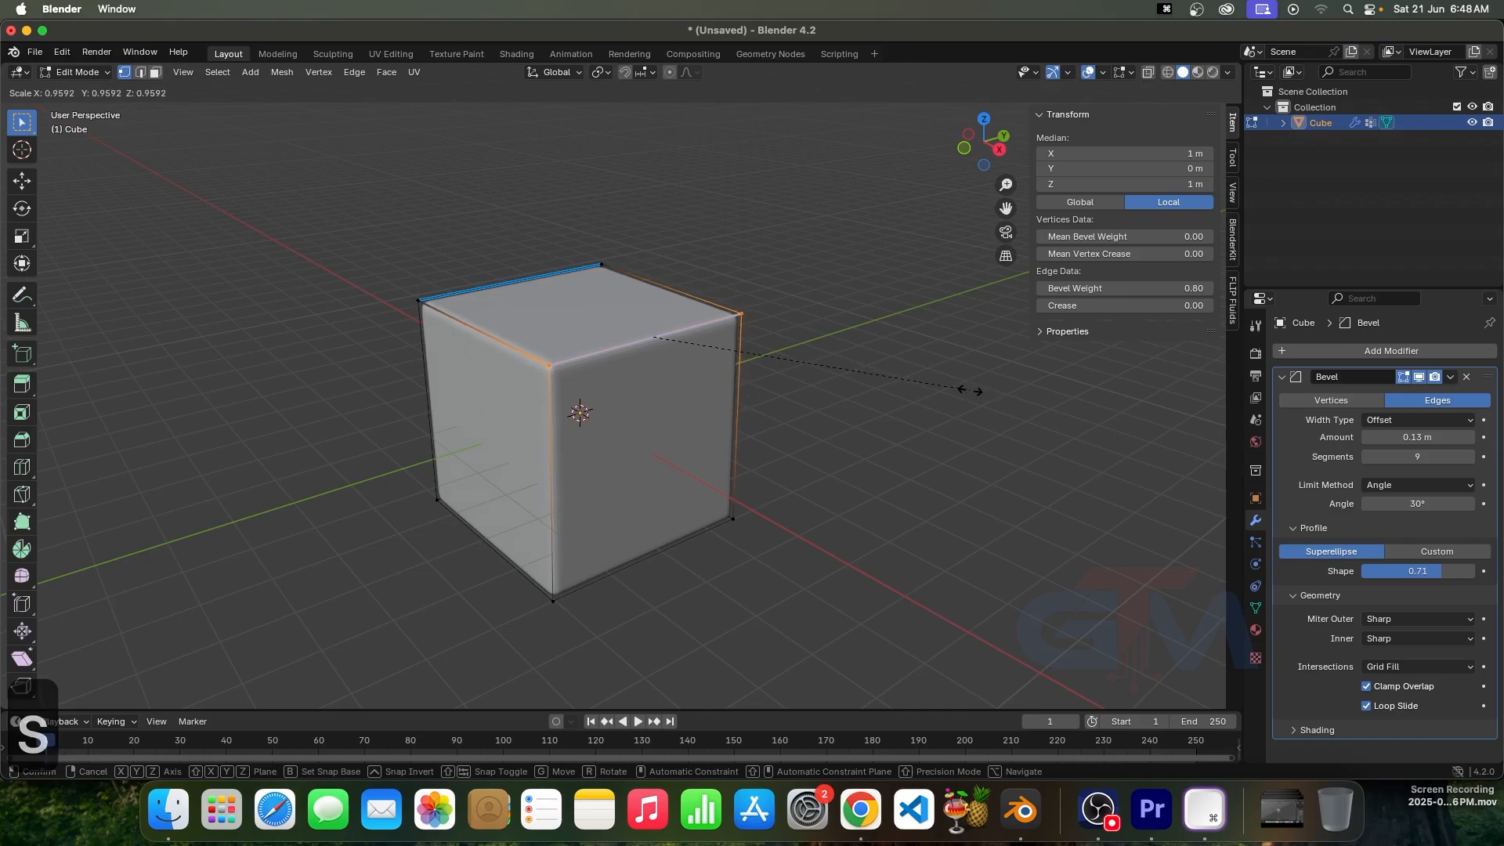
key(0)
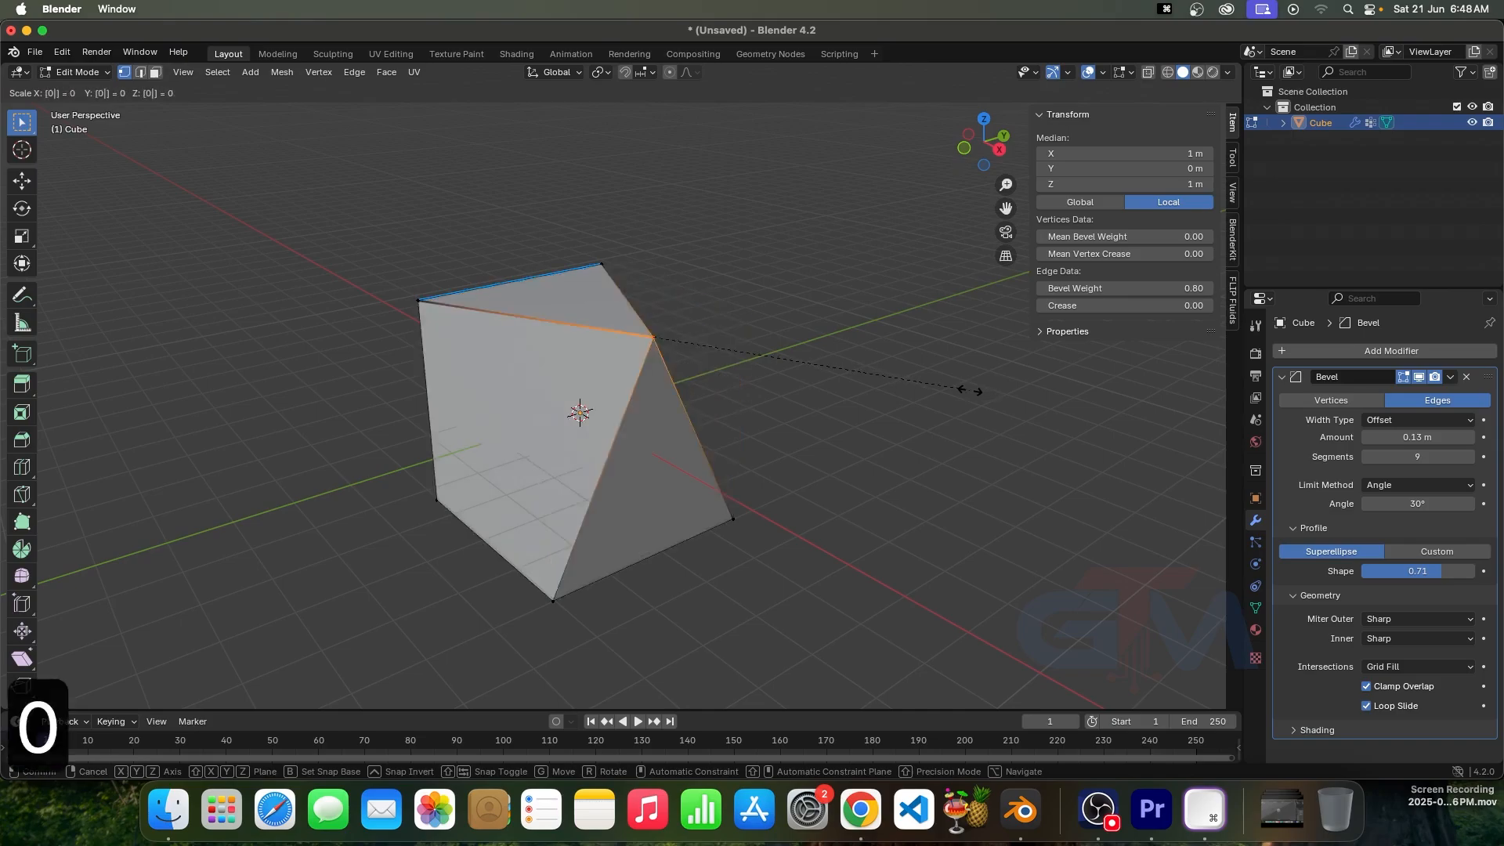
click(971, 390)
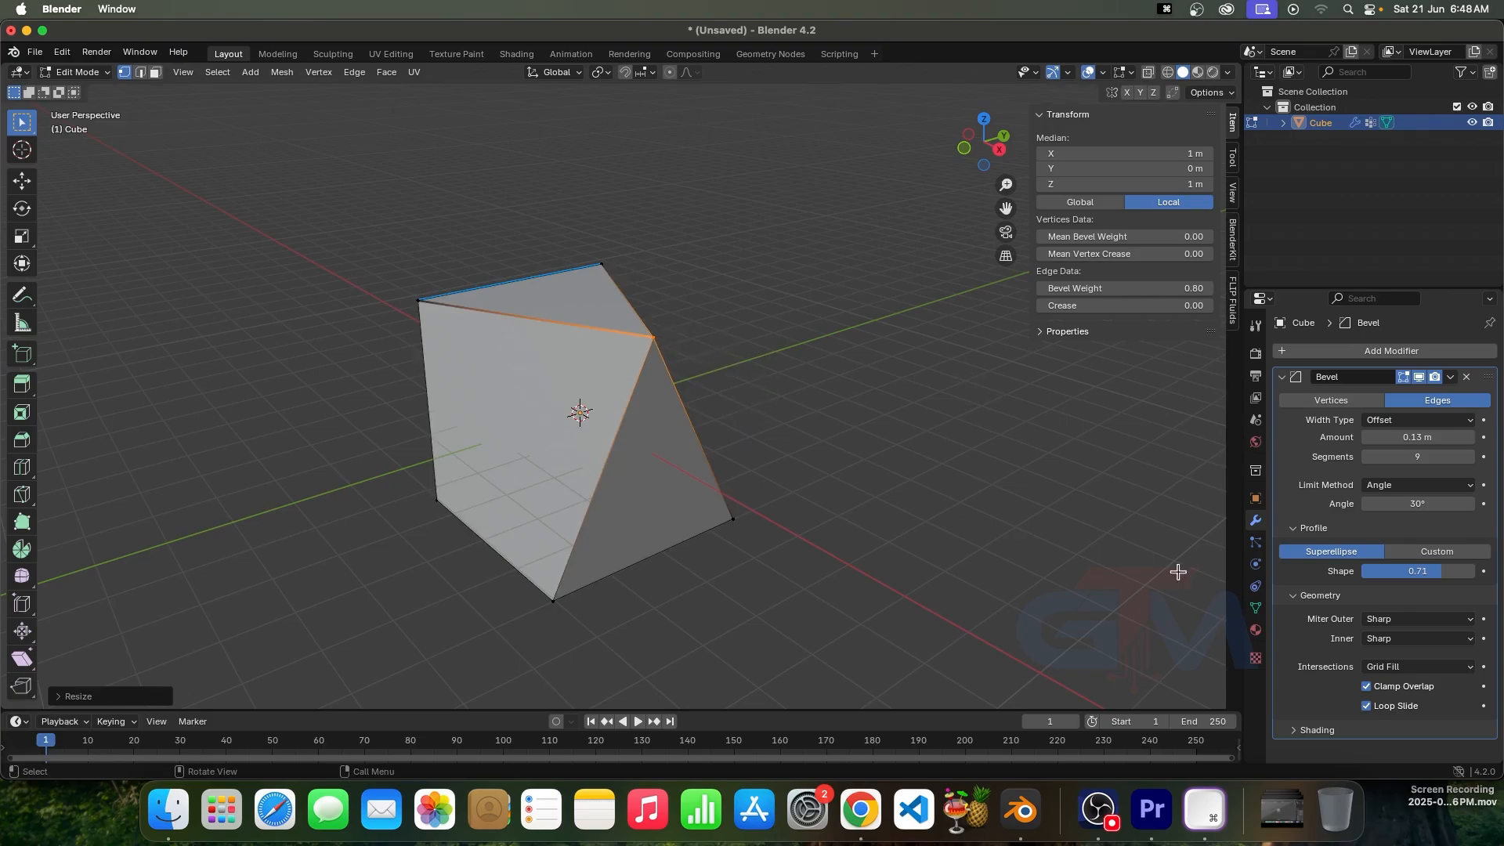
middle_drag(607, 334, 627, 387)
click(748, 337)
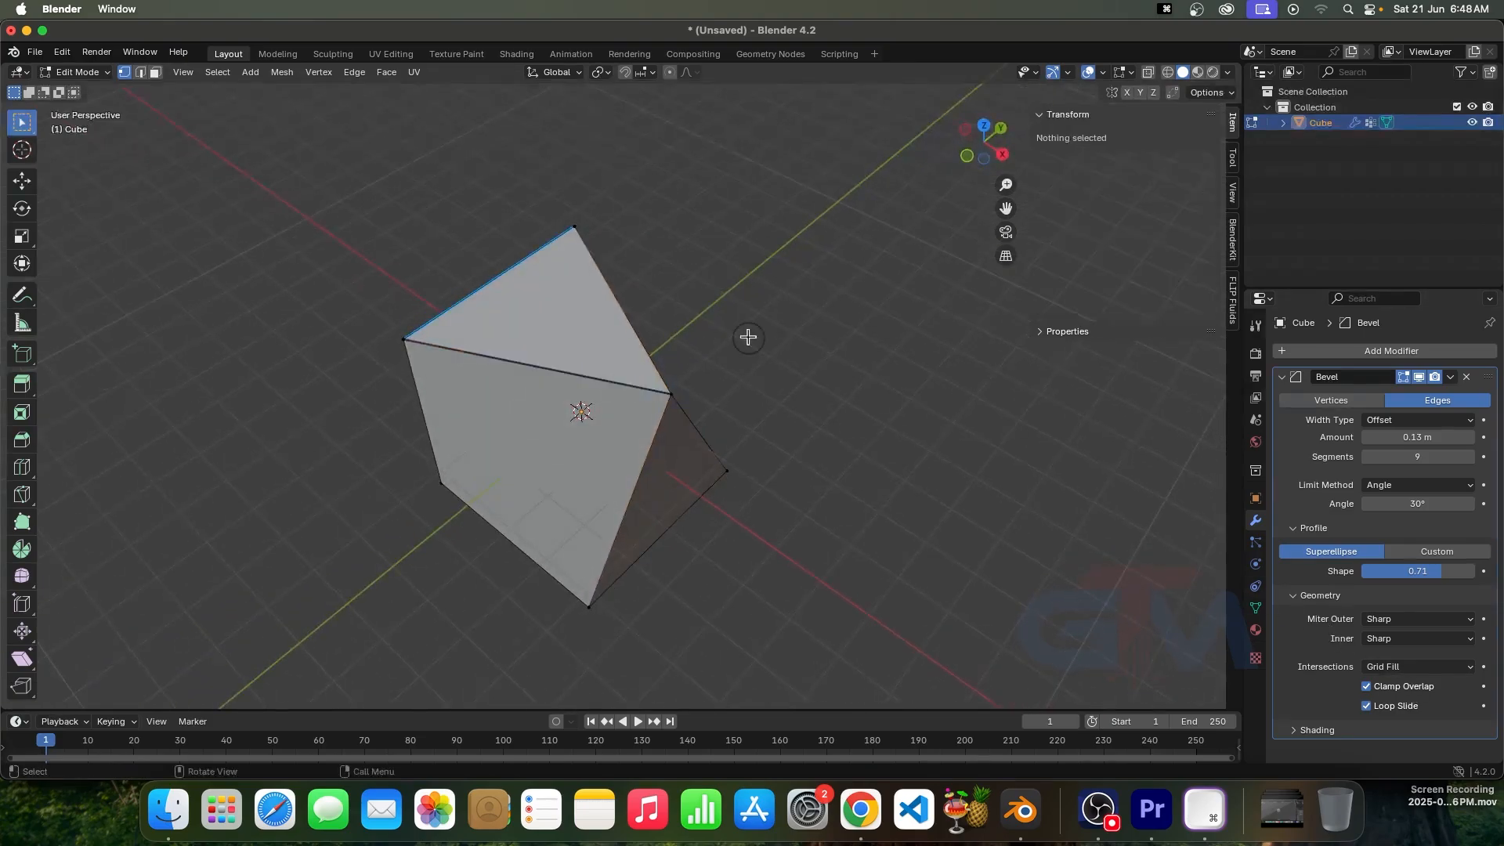
Step: Return to Object Mode, turn off the bevel's Clamp Overlap and check the deformed cube's edges
key(Tab)
middle_drag(1204, 567, 588, 358)
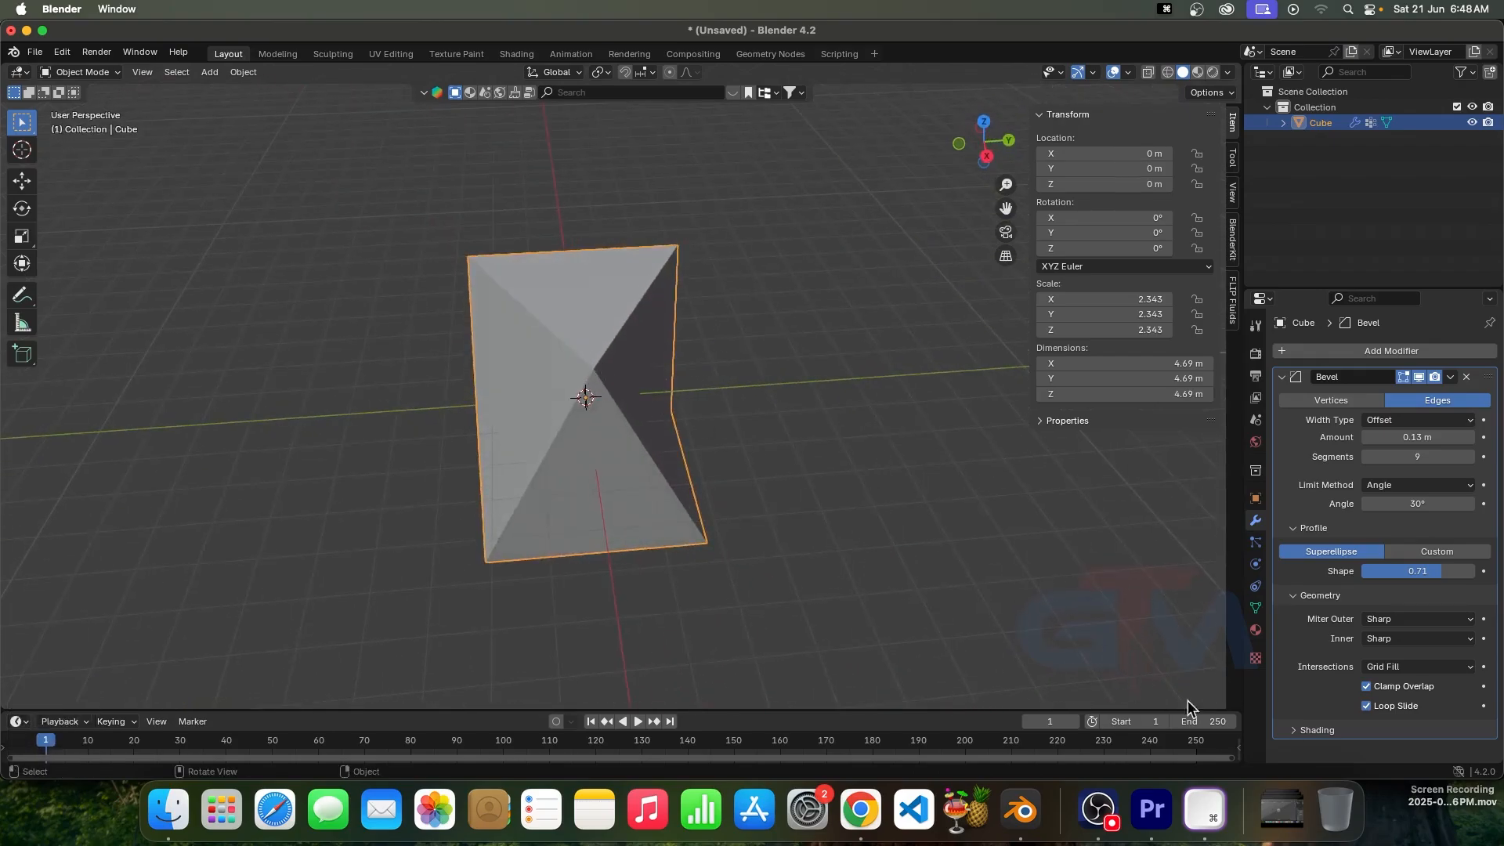
click(1367, 687)
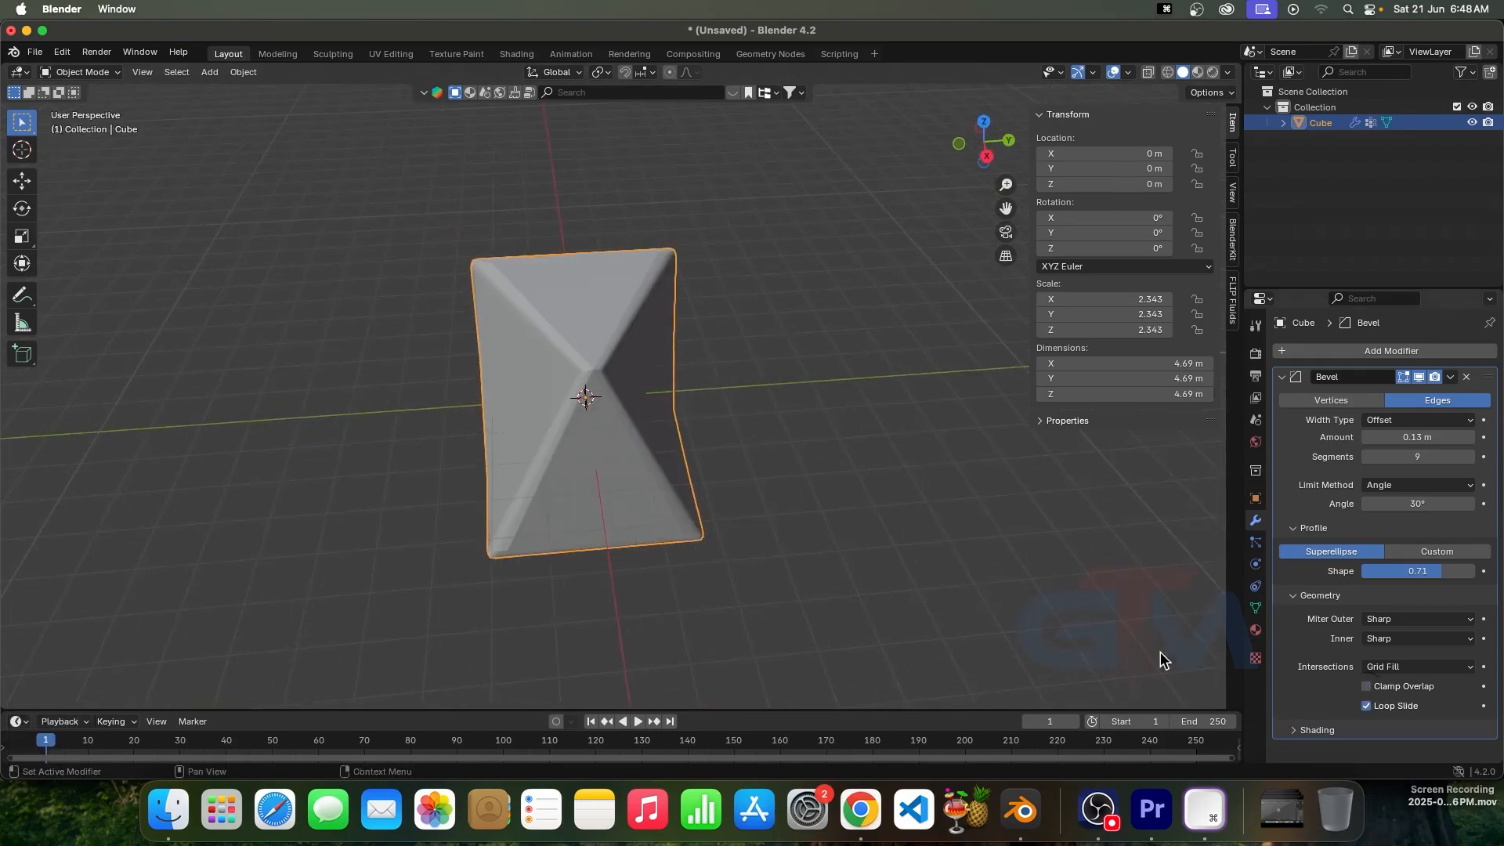
middle_drag(1165, 660, 633, 393)
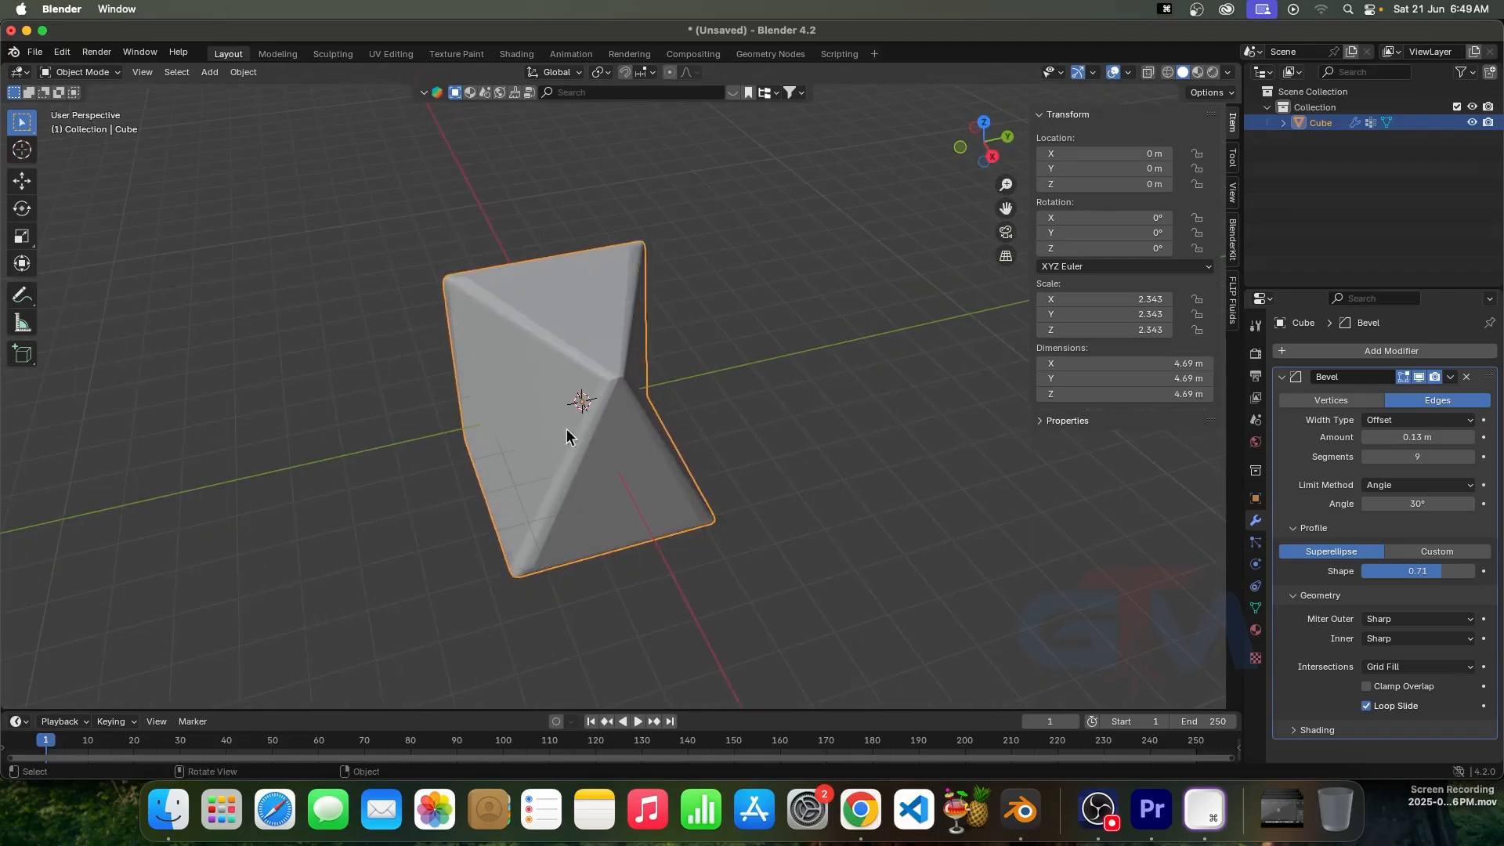
Step: Merge all of the mesh's vertices by distance in Edit Mode and return to Object Mode
key(Tab)
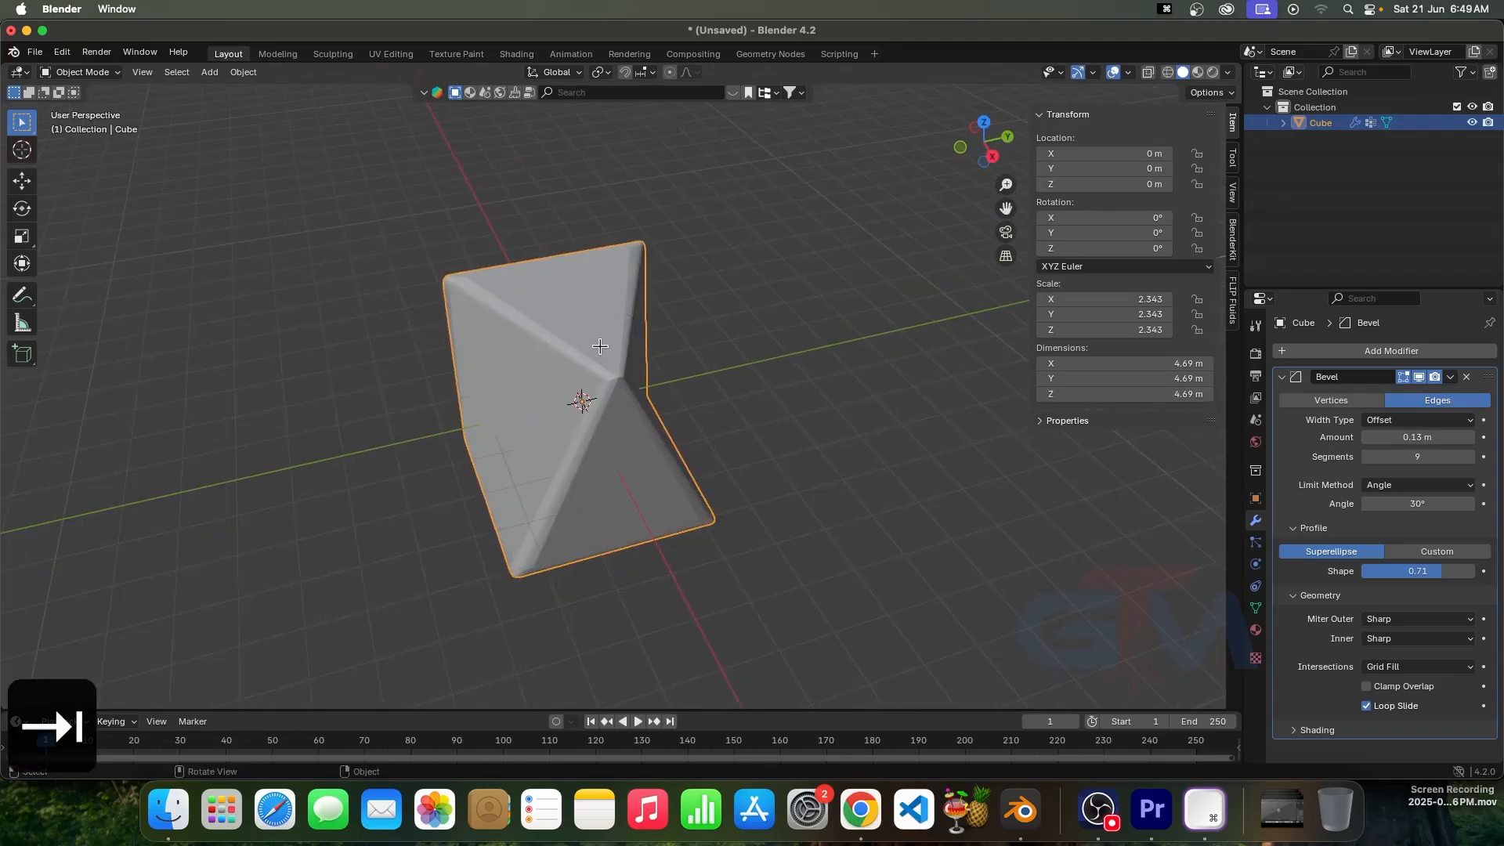
key(a)
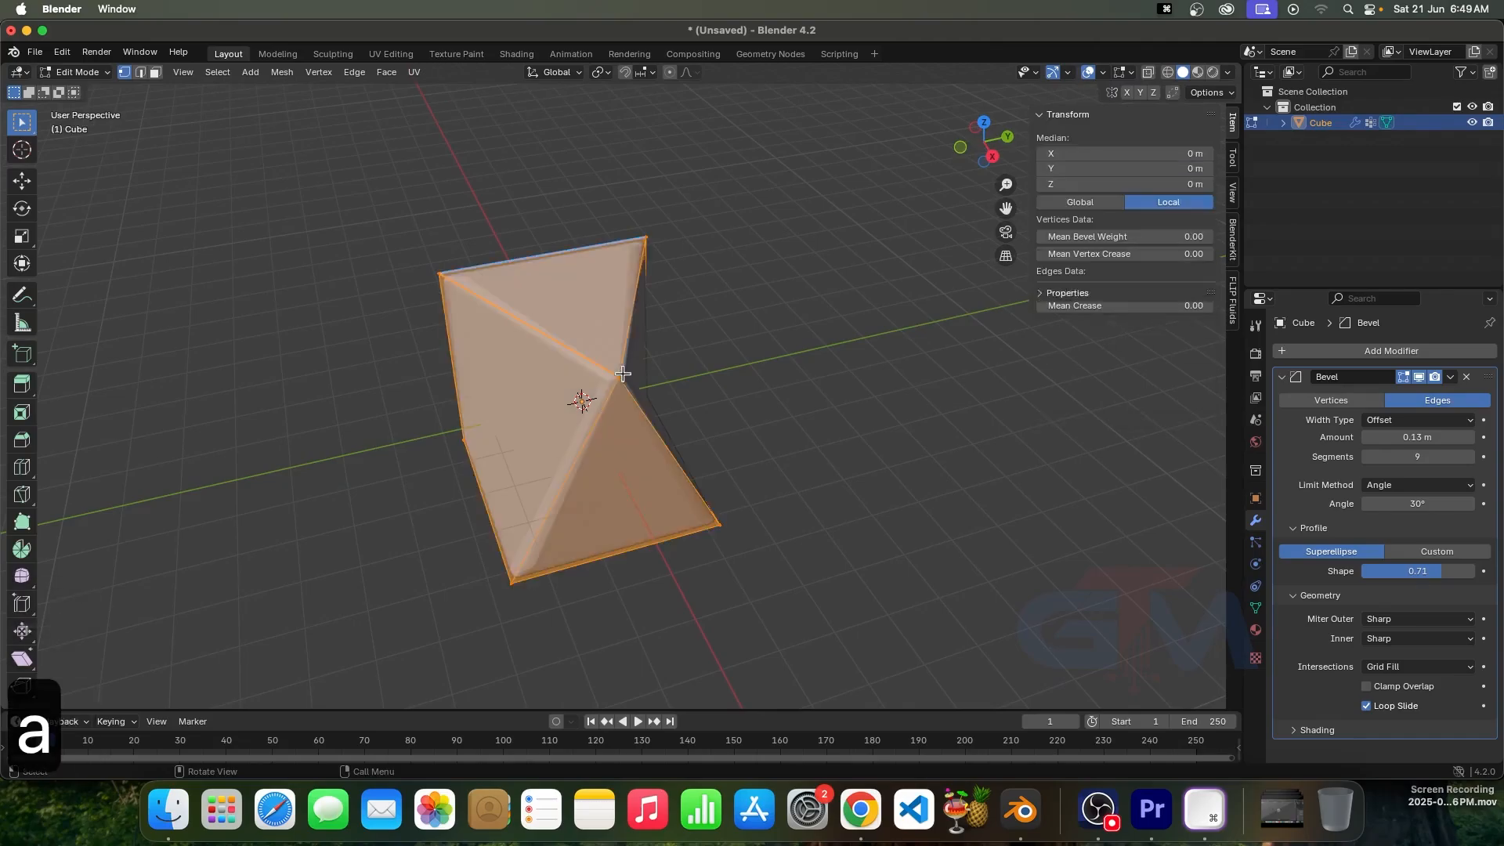
click(281, 73)
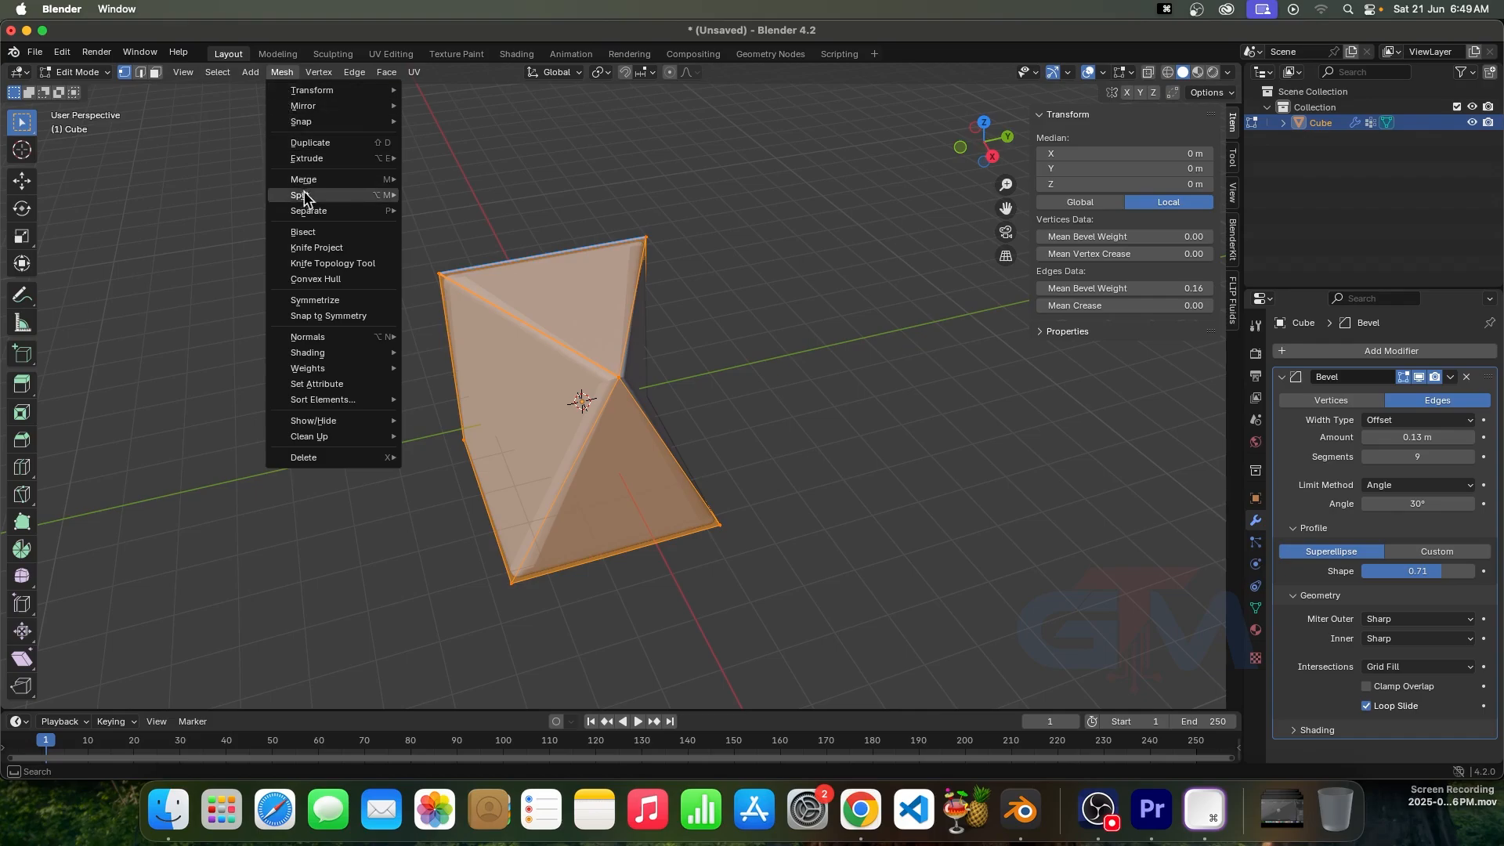
mouse_move(318, 180)
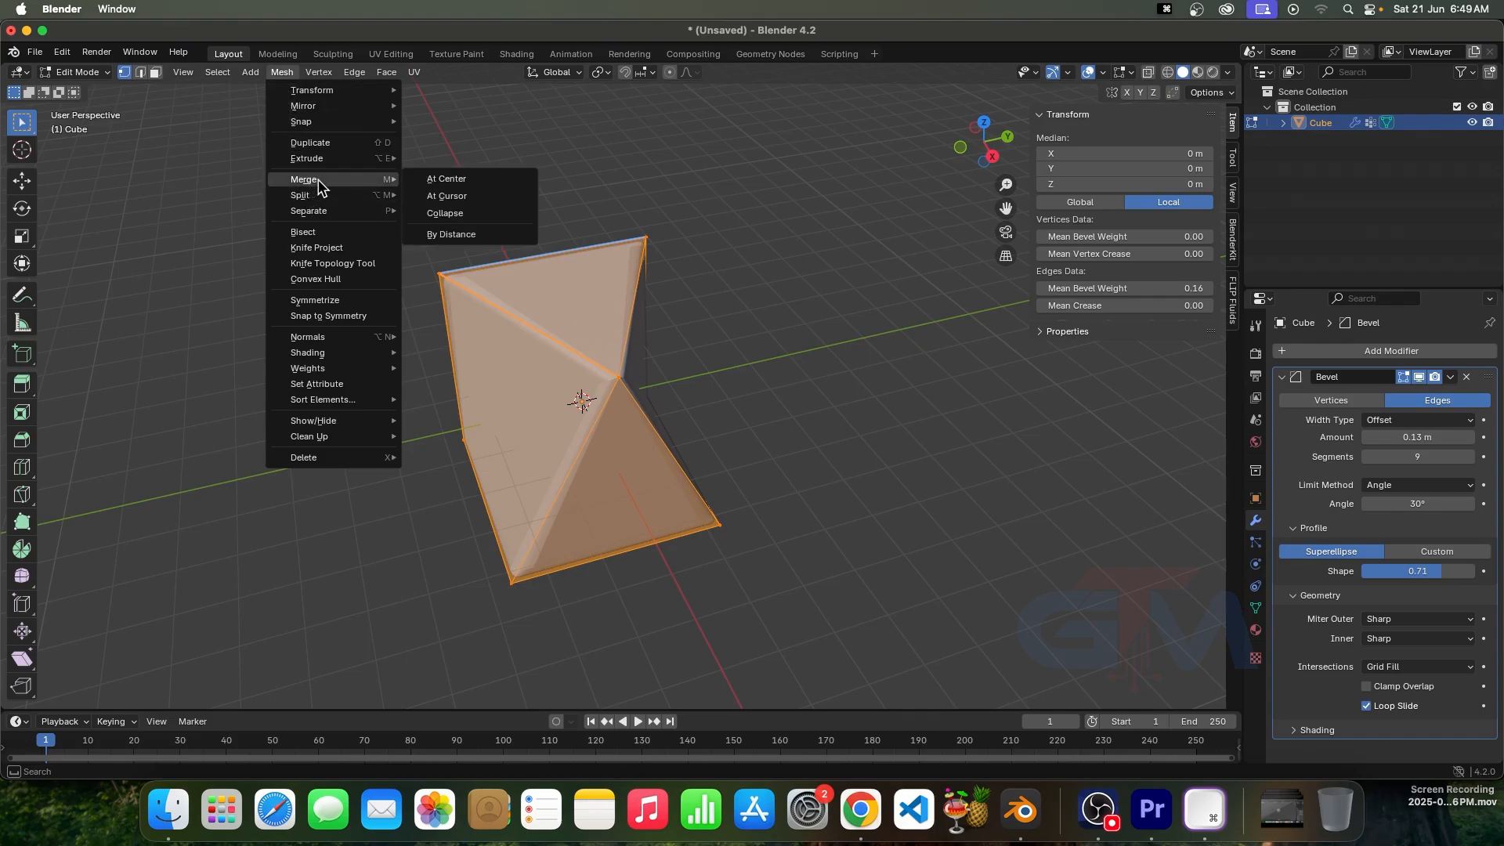
click(472, 234)
middle_drag(655, 319, 732, 386)
click(815, 370)
key(Tab)
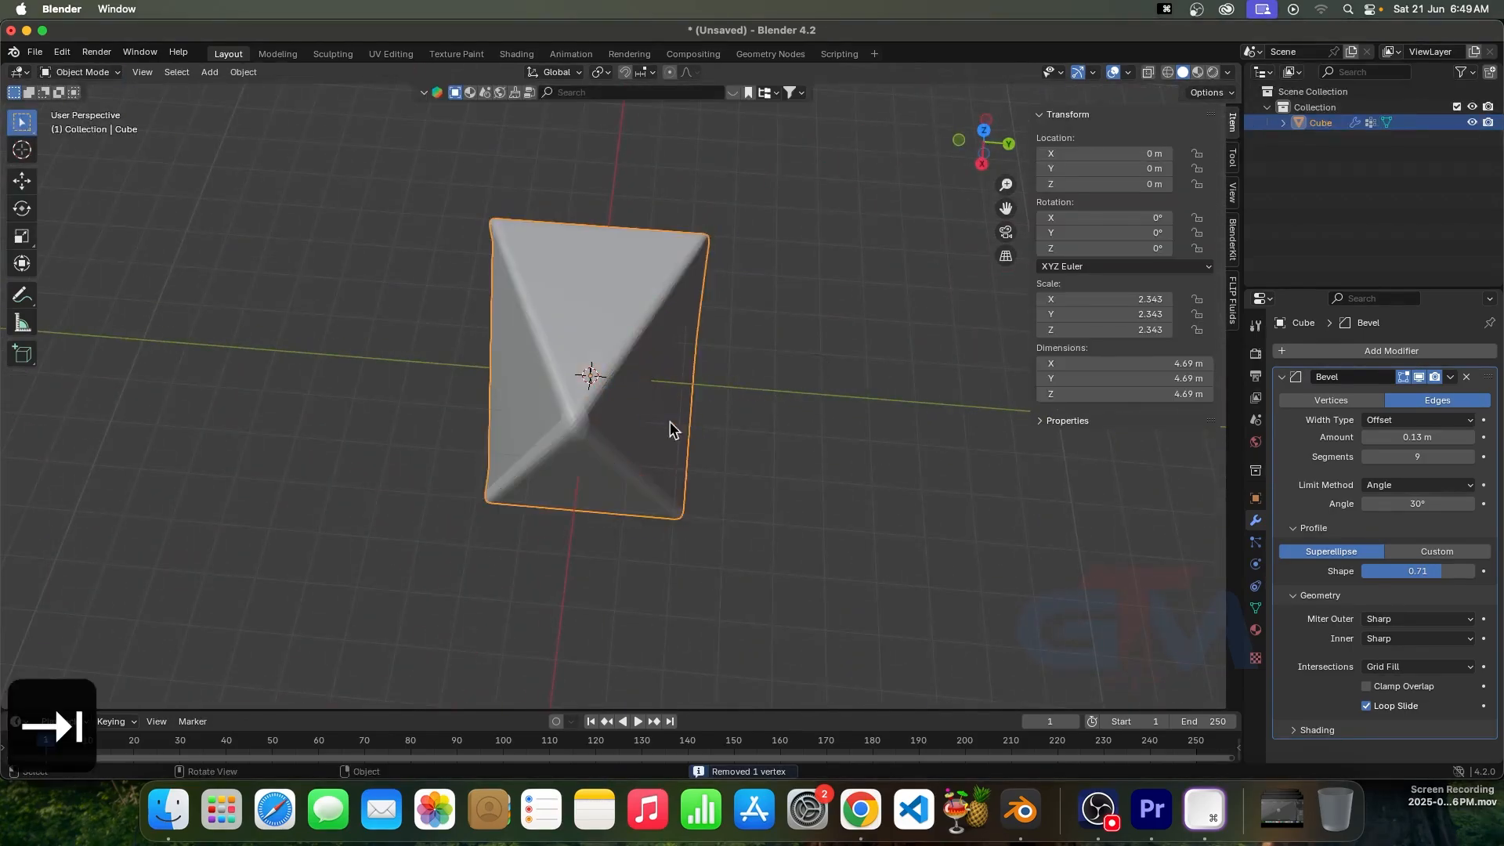
Step: Collapse the bevel's Geometry settings, expand Shading and enable Harden Normals
middle_drag(672, 426, 914, 567)
middle_drag(562, 491, 822, 564)
click(1295, 597)
click(1294, 616)
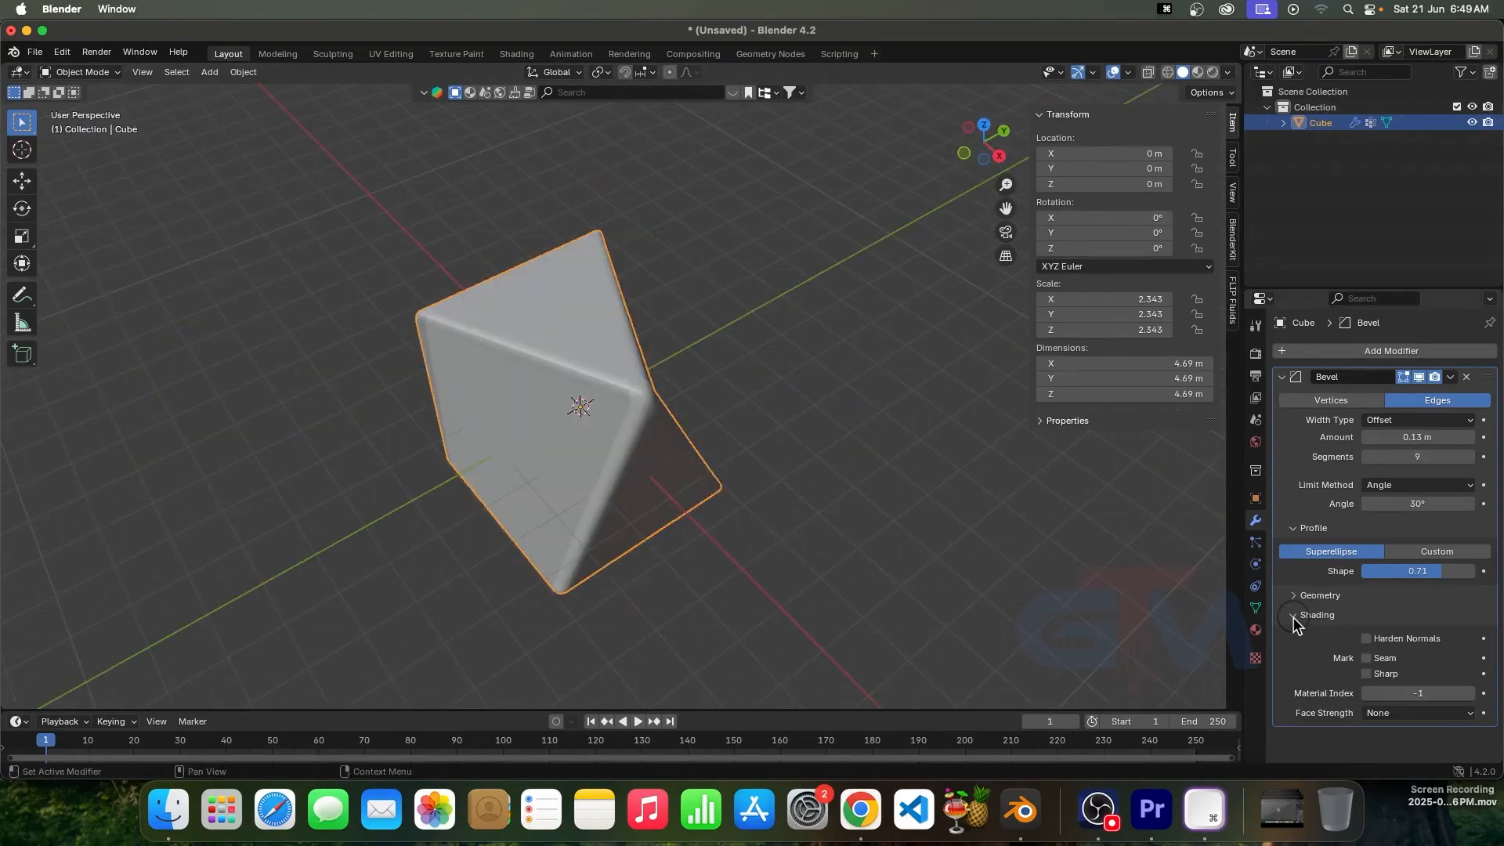
middle_drag(756, 473, 614, 409)
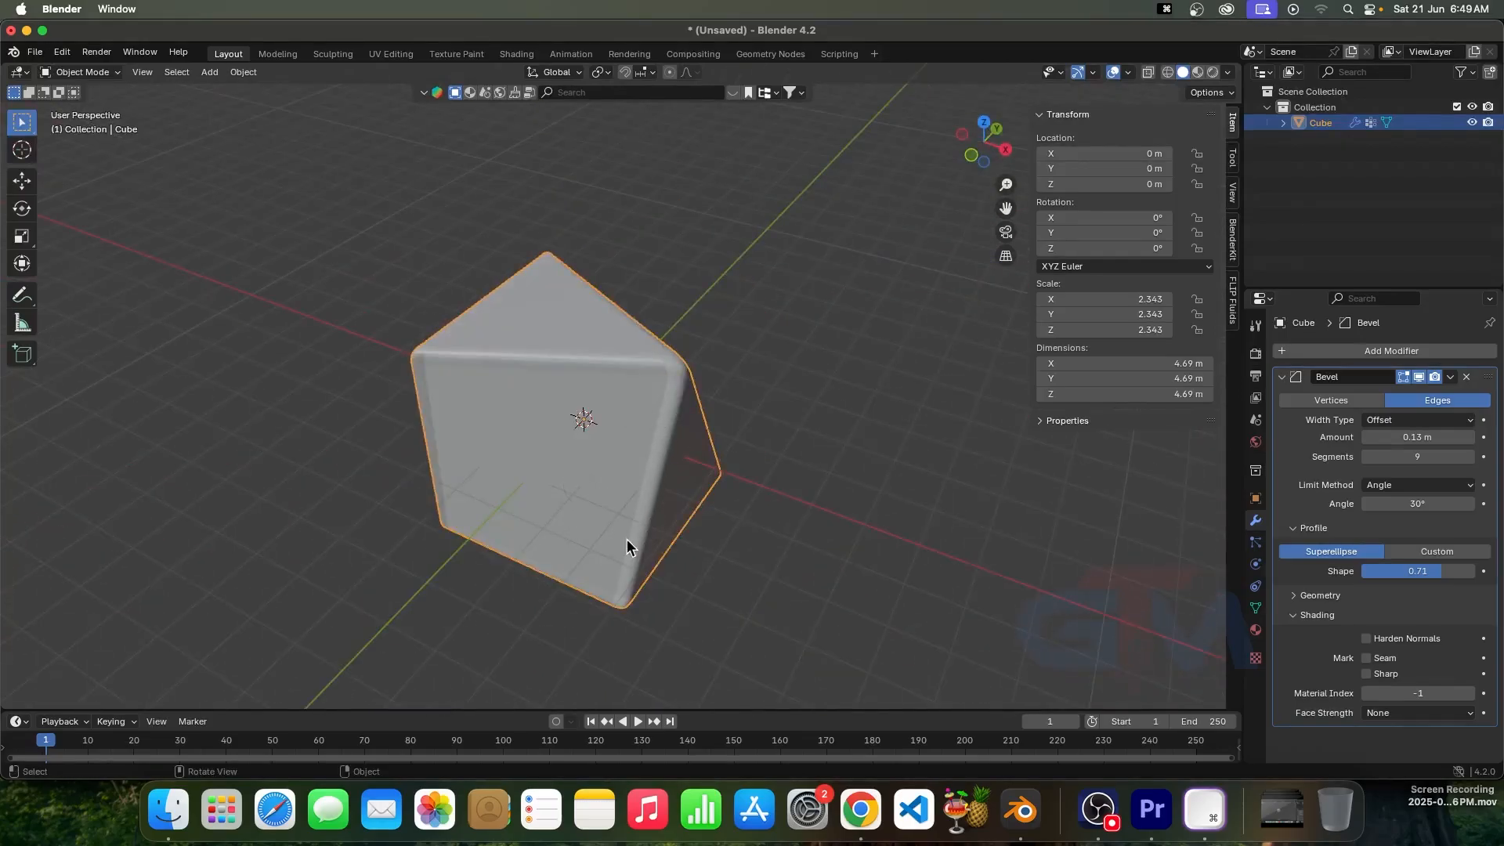
middle_drag(558, 508, 793, 566)
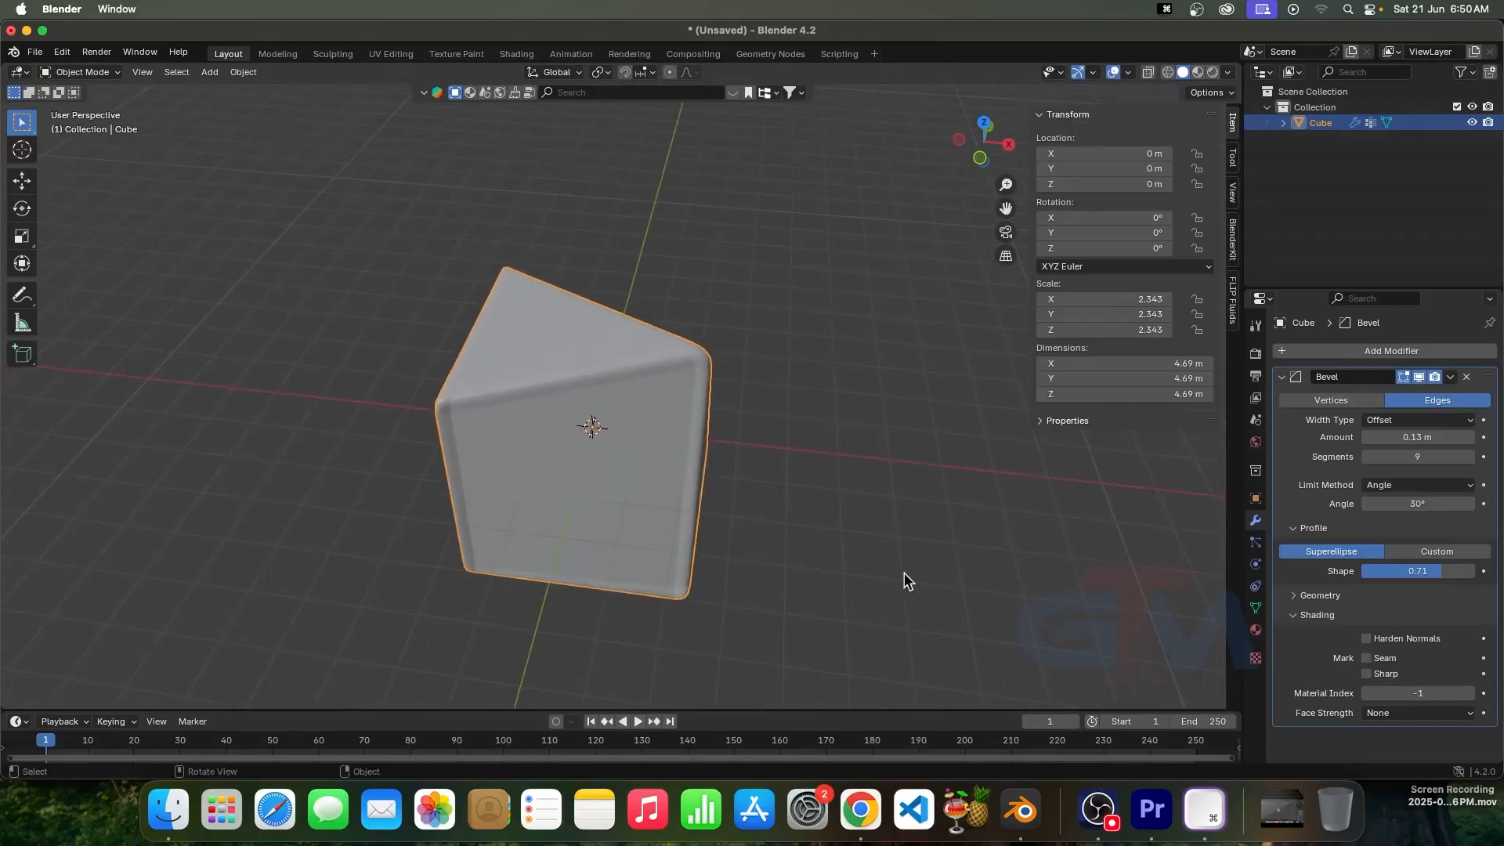
click(1367, 639)
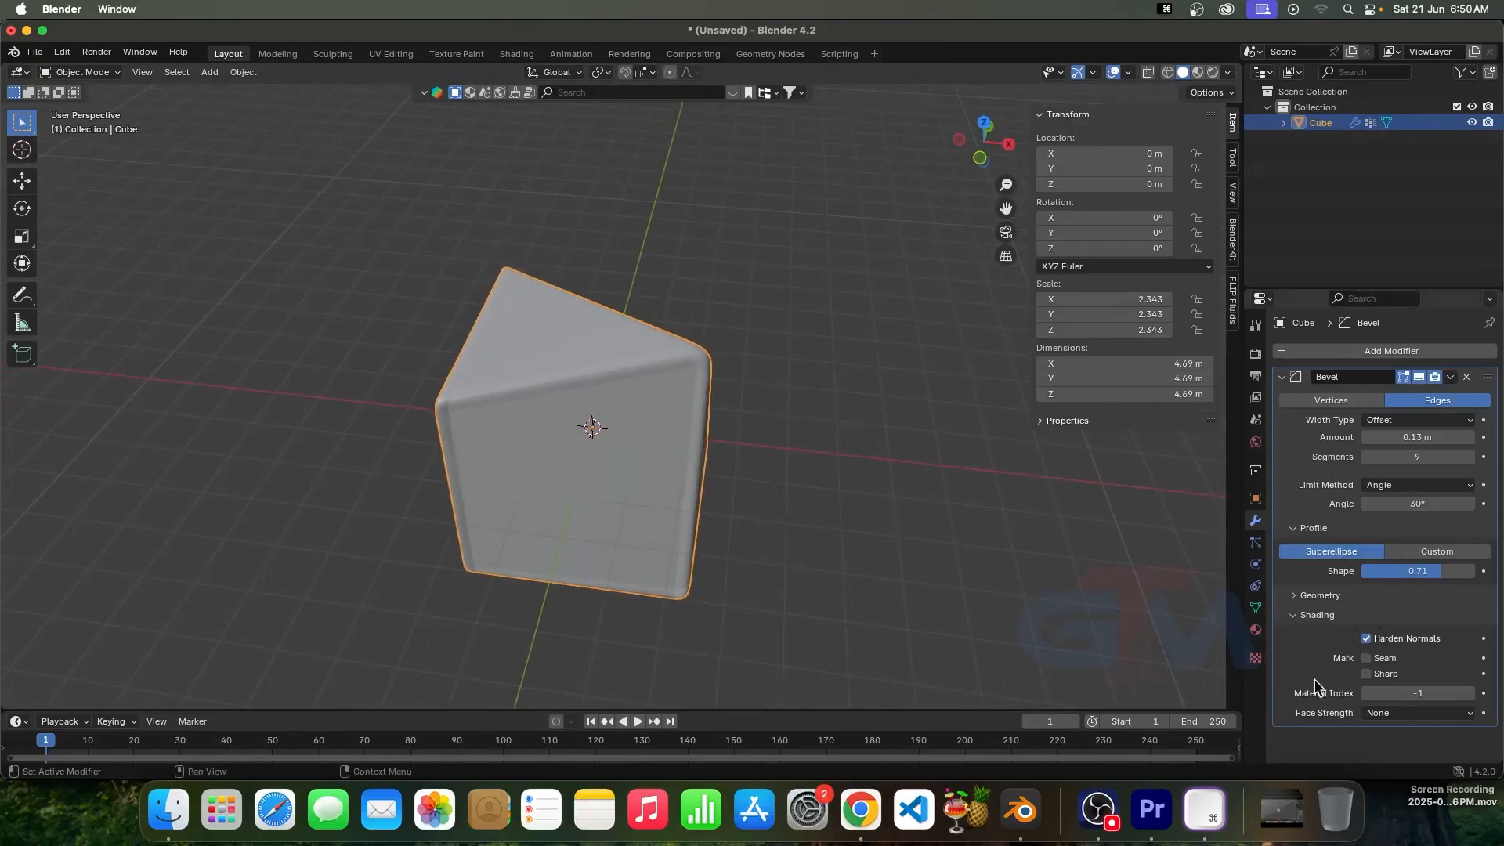